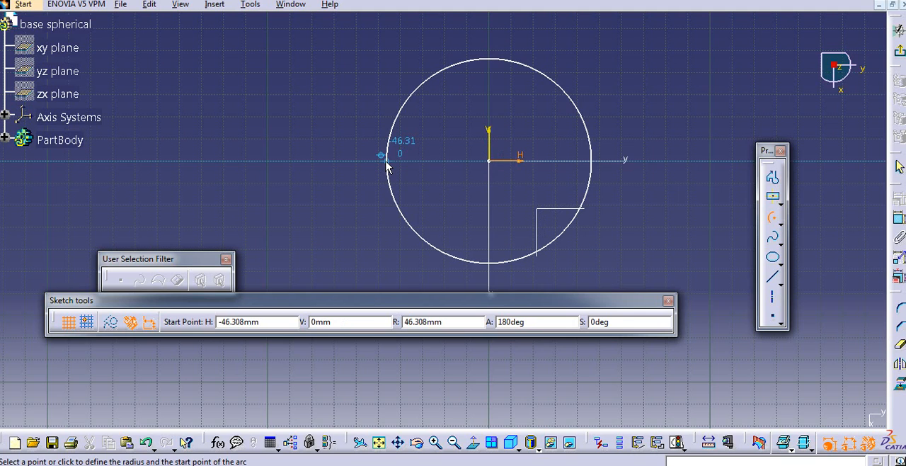
- Finish the semicircular arc centred on the sketch origin below the horizontal axis and constrain its radius to 100 mm
left_click(608, 161)
left_click(898, 225)
left_click(585, 227)
left_click(638, 272)
double_click(638, 273)
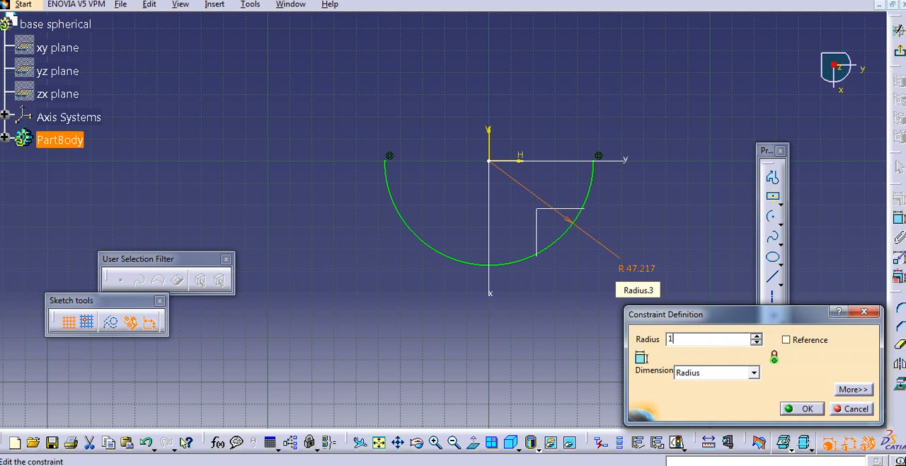
key("Return")
scroll(641, 275, "up", 1)
middle_click_drag(585, 248, 587, 294)
left_click(585, 249)
middle_click_drag(652, 235, 660, 238)
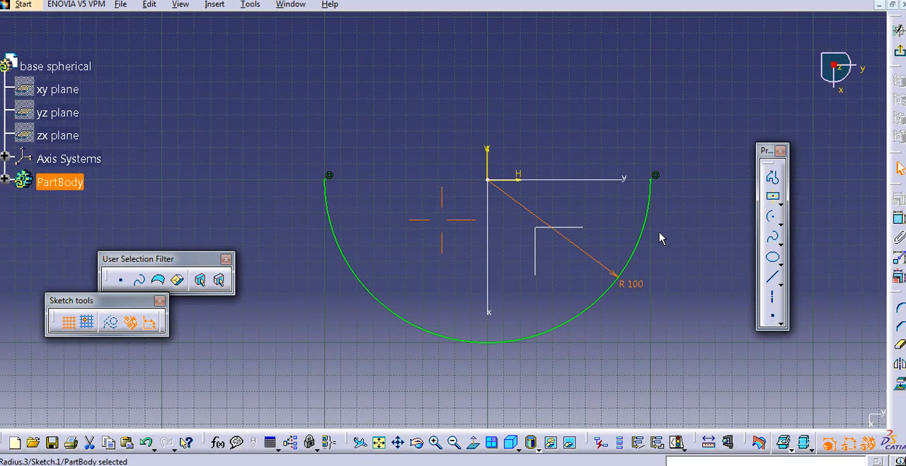
left_click(670, 238)
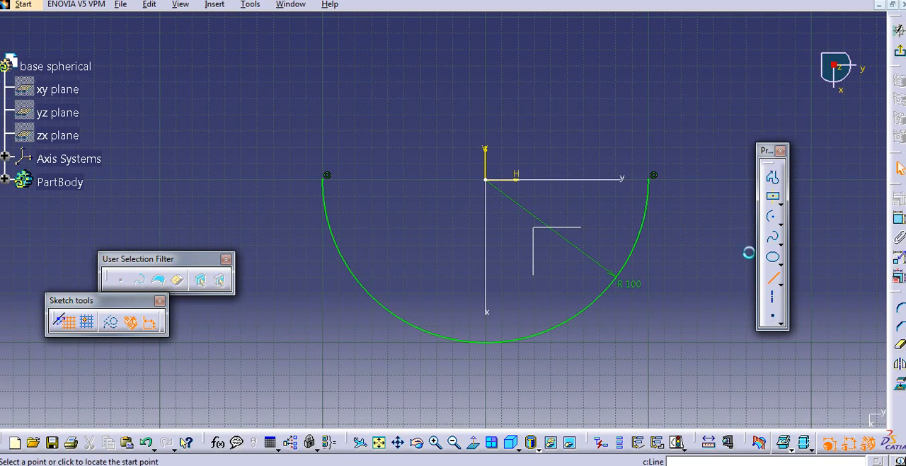
- Close the 100 mm semicircle with a horizontal line between the arc's two endpoints and exit the sketch
left_click(770, 277)
left_click(654, 180)
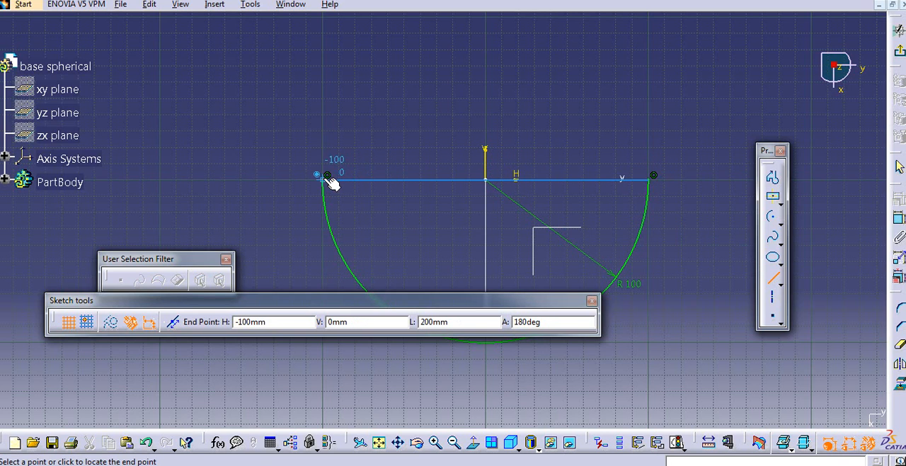
left_click(328, 179)
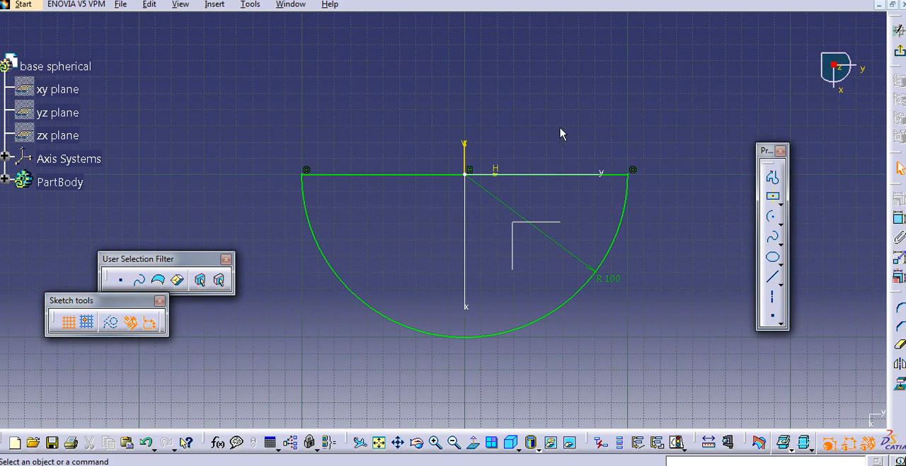
middle_click_drag(563, 135, 572, 147)
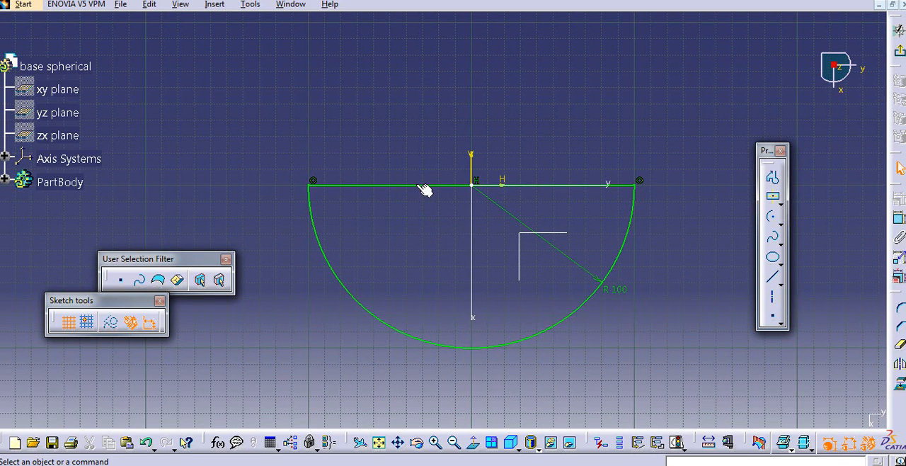
left_click(899, 51)
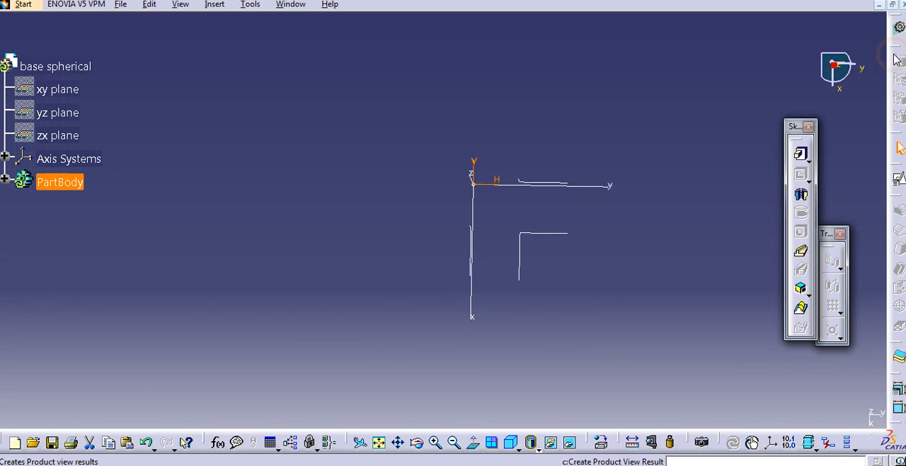
middle_click_drag(602, 153, 590, 153)
left_click(614, 152)
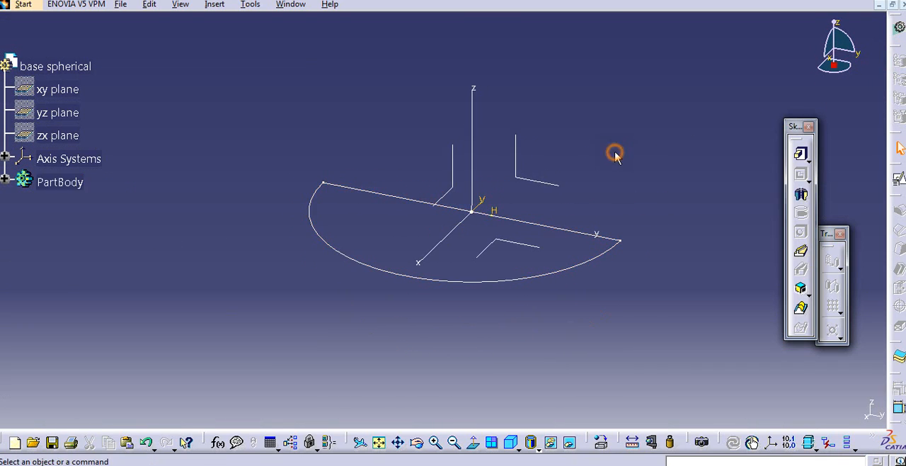
- Define a Shaft from the semicircular sketch around the absolute y axis and preview the full revolution
left_click(809, 198)
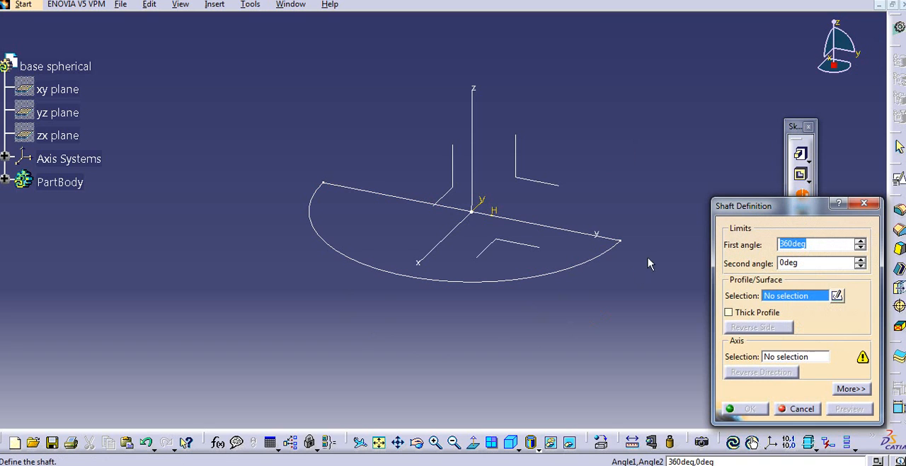
left_click(550, 275)
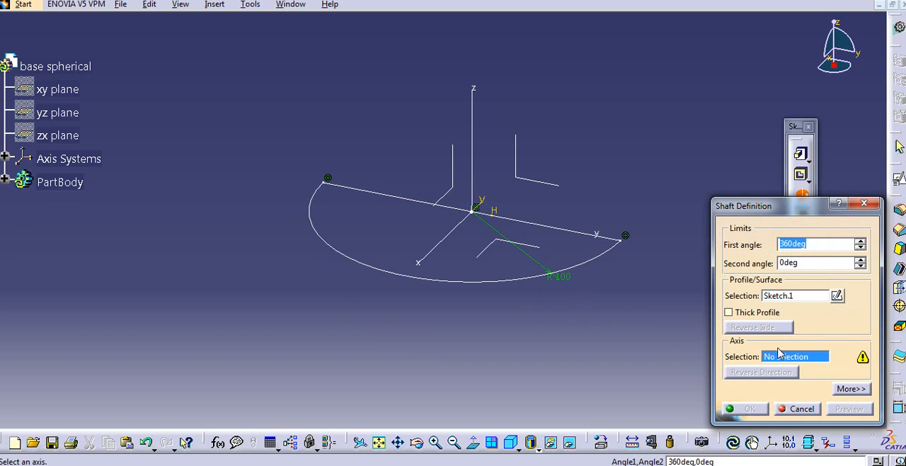
left_click(572, 236)
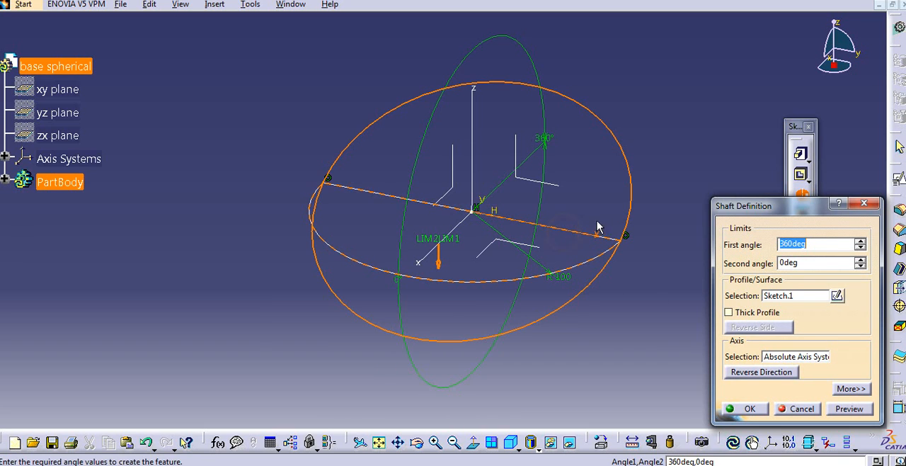
middle_click_drag(587, 217, 606, 234)
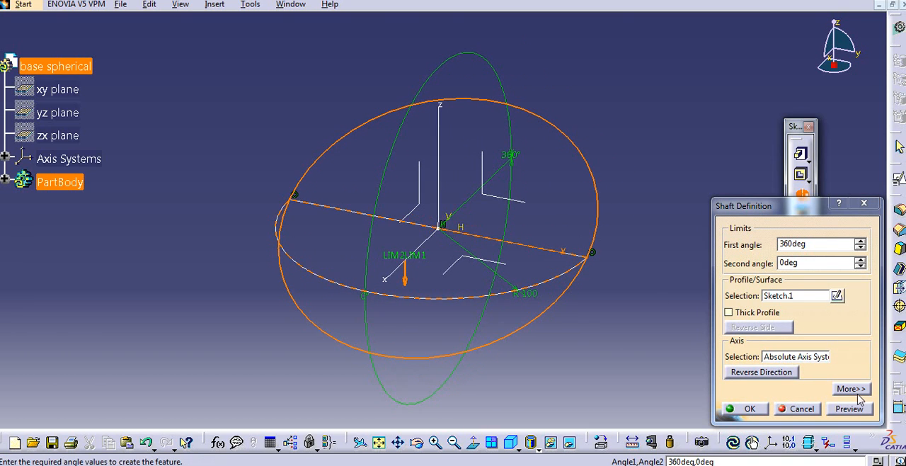
left_click(850, 408)
middle_click_drag(593, 279, 597, 261)
middle_click_drag(500, 228, 508, 258)
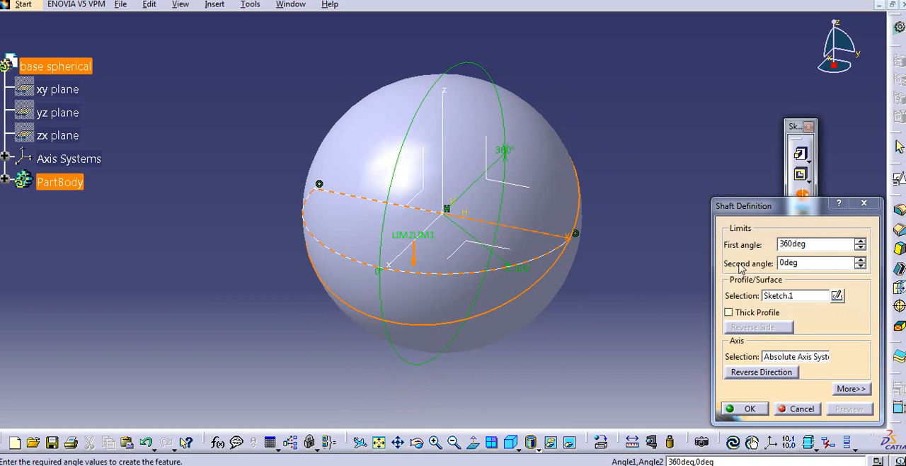
- Set the shaft's first angle to 180 deg with a second angle of 0 deg, and create the hemisphere
left_click_drag(762, 216, 740, 200)
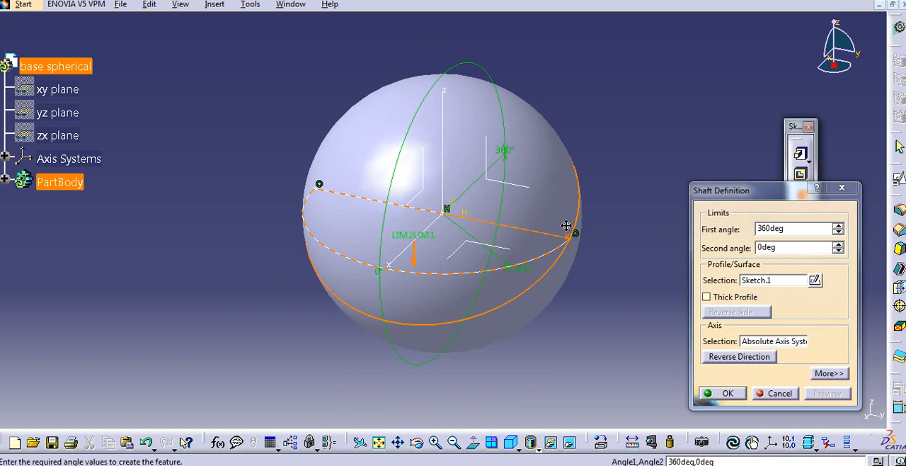
double_click(753, 229)
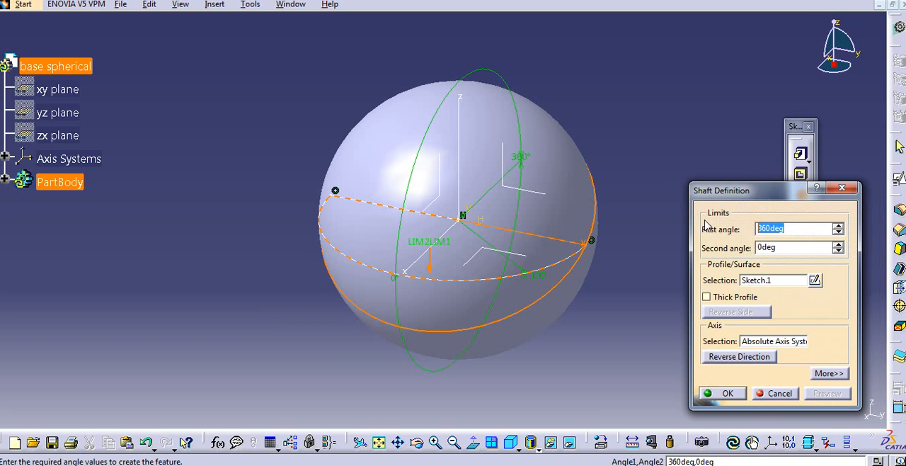
left_click(785, 253)
left_click(827, 393)
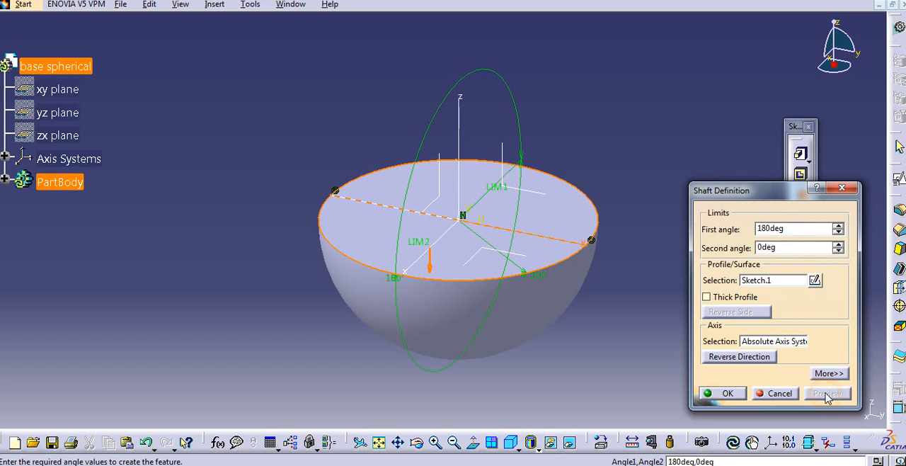
left_click(721, 394)
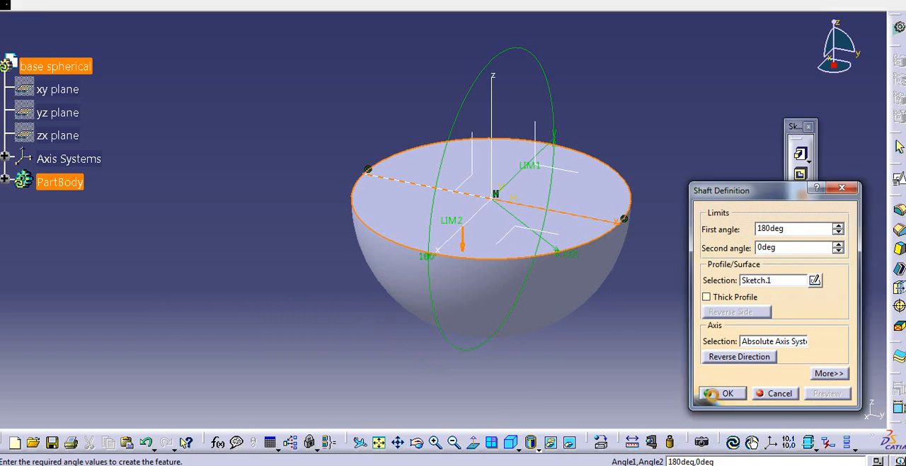
middle_click_drag(418, 245, 425, 219)
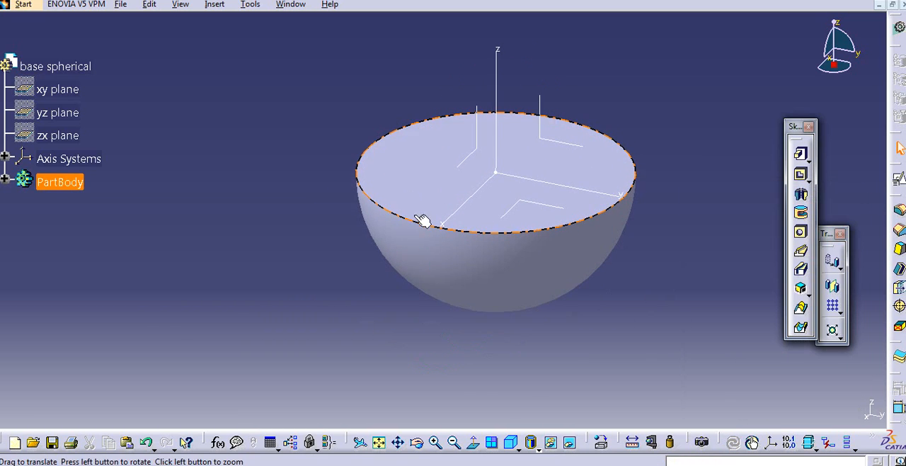
- Expand the part body's features and consult the spherical joint reference picture, then return to the CATIA model
left_click(5, 182)
mouse_move(270, 197)
middle_mouse_down()
mouse_move(247, 203)
mouse_move(280, 209)
mouse_move(267, 211)
middle_mouse_up()
middle_click_drag(644, 314, 650, 315)
left_click(723, 293)
middle_click_drag(688, 282, 694, 289)
left_click(439, 465)
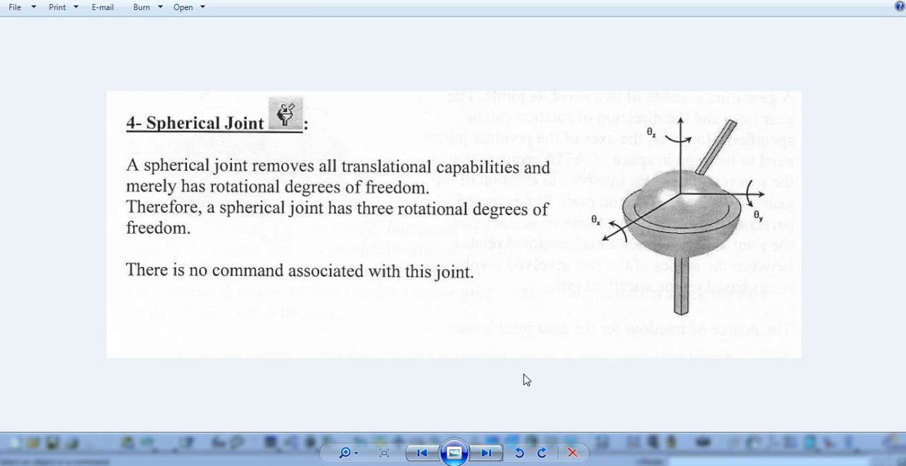
left_click(435, 464)
middle_click_drag(588, 308, 633, 297)
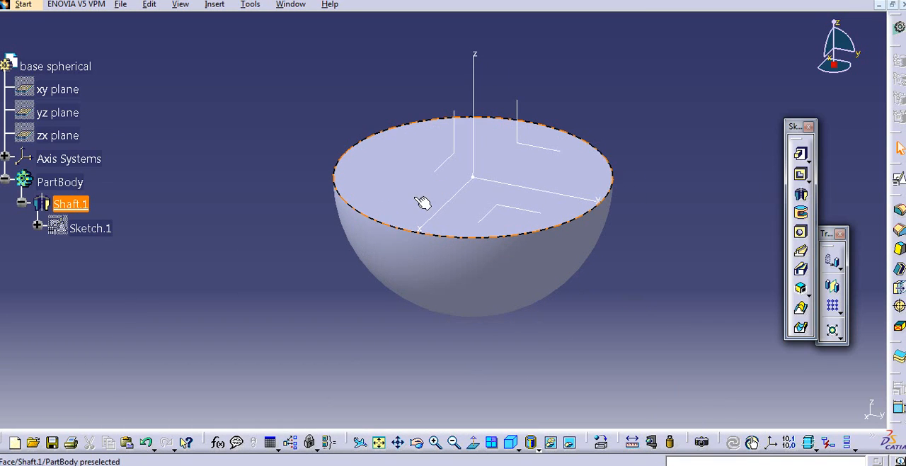
- Create a positioned sketch on the hemisphere's flat circular face, oriented with its H direction along the y axis
middle_click_drag(624, 228, 674, 225)
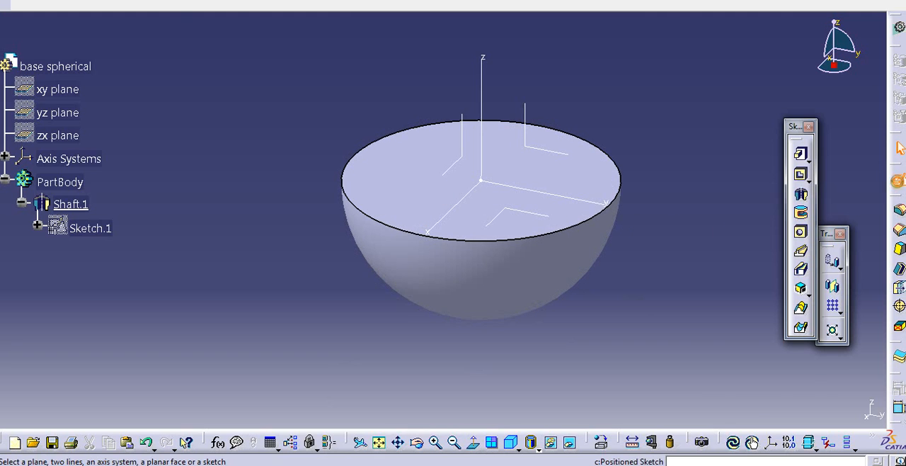
left_click(899, 179)
left_click(579, 182)
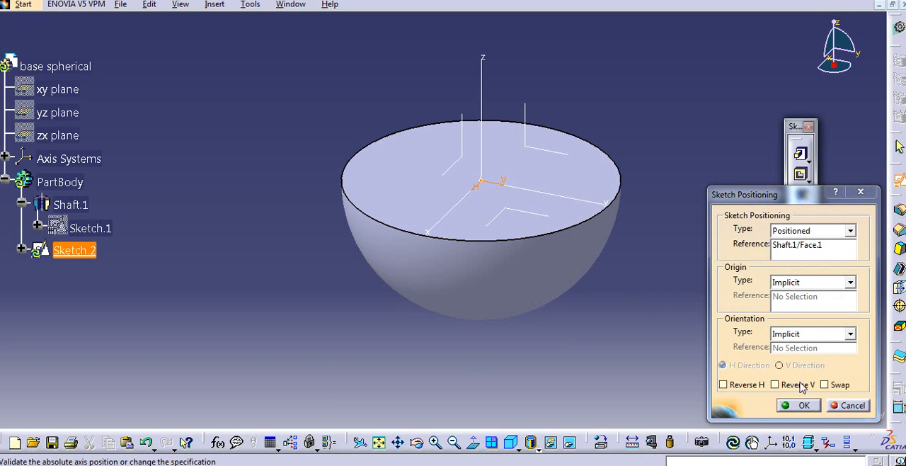
left_click(755, 387)
left_click(803, 406)
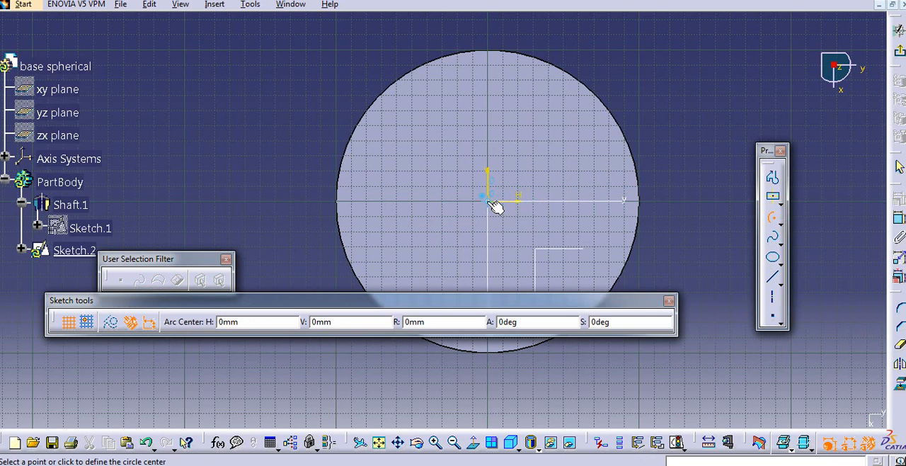
- Draw a concentric semicircular arc below the horizontal axis on the face and constrain its radius to 80 mm
left_click(610, 201)
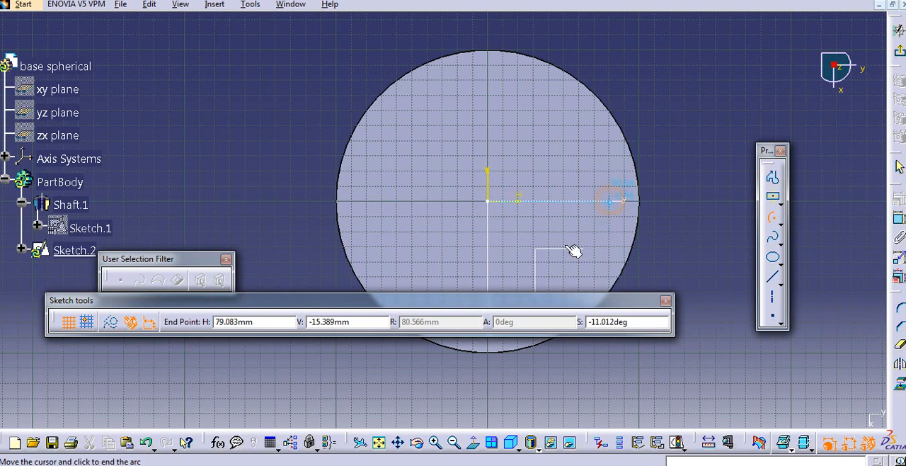
left_click(371, 202)
left_click(896, 219)
left_click(590, 267)
left_click(684, 321)
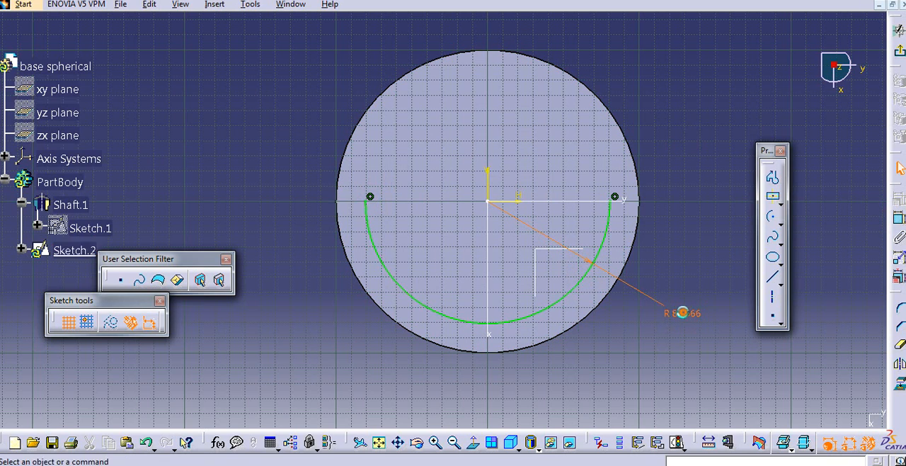
double_click(684, 315)
type("80mm")
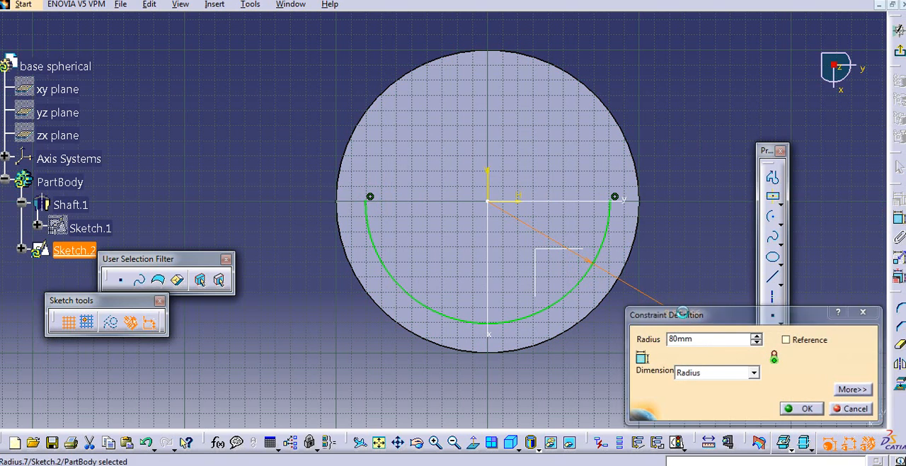
key("Return")
- Close the 80 mm semicircle with a horizontal line joining the arc's endpoints and exit the sketch
left_click(772, 277)
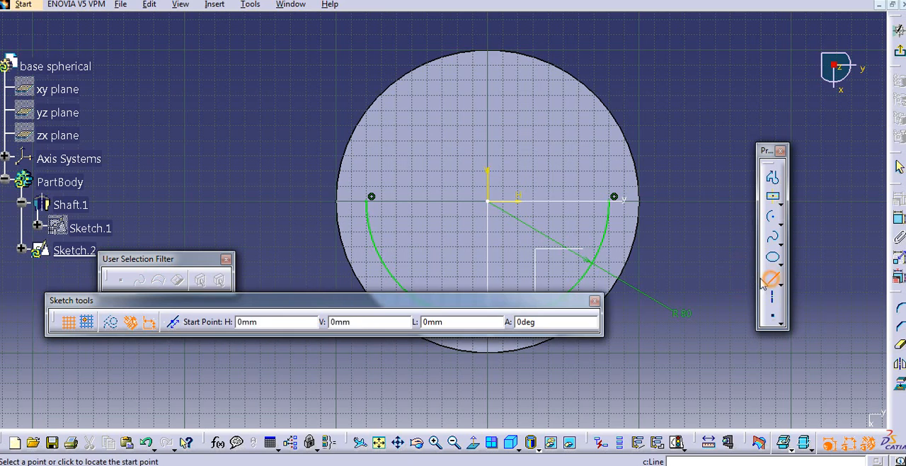
left_click(609, 201)
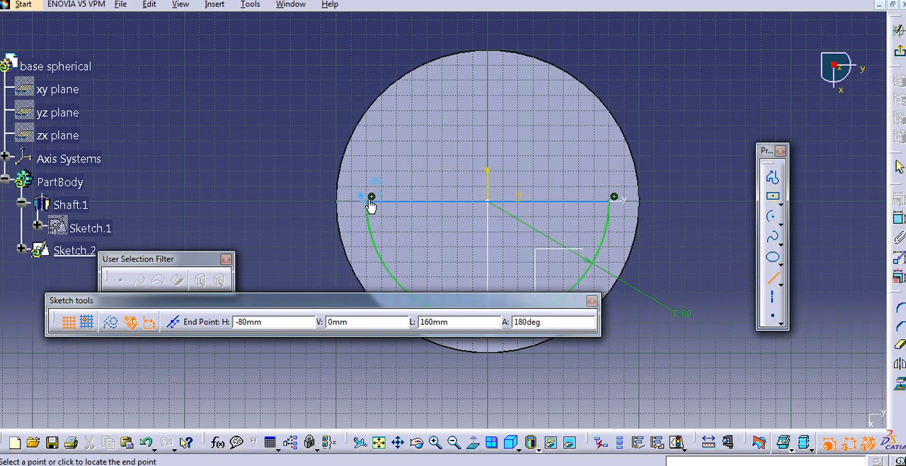
left_click(373, 200)
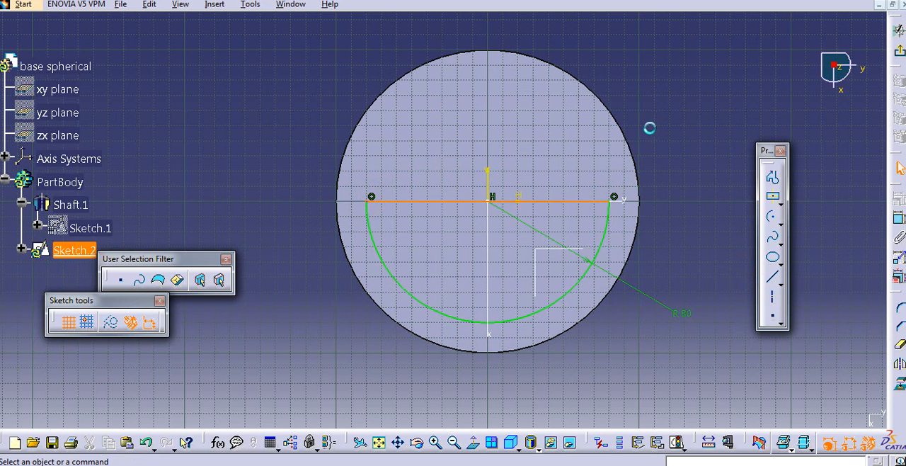
left_click(718, 203)
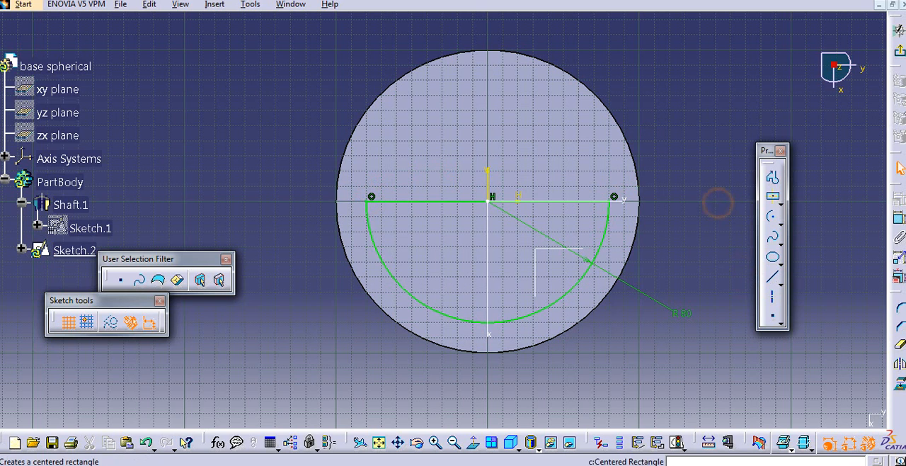
left_click(900, 57)
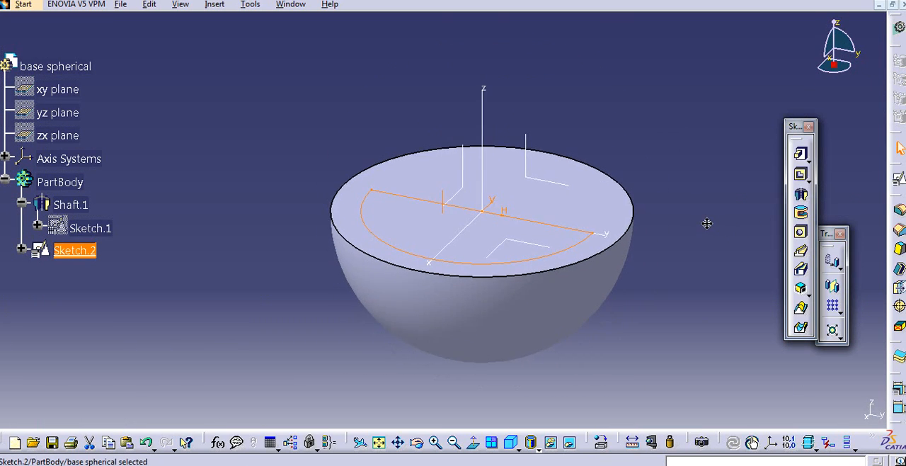
middle_click_drag(672, 225, 652, 209)
left_click(707, 209)
- Cut a 180-degree groove from the semicircular sketch about the y axis of the absolute axis system to hollow the hemisphere
left_click(806, 217)
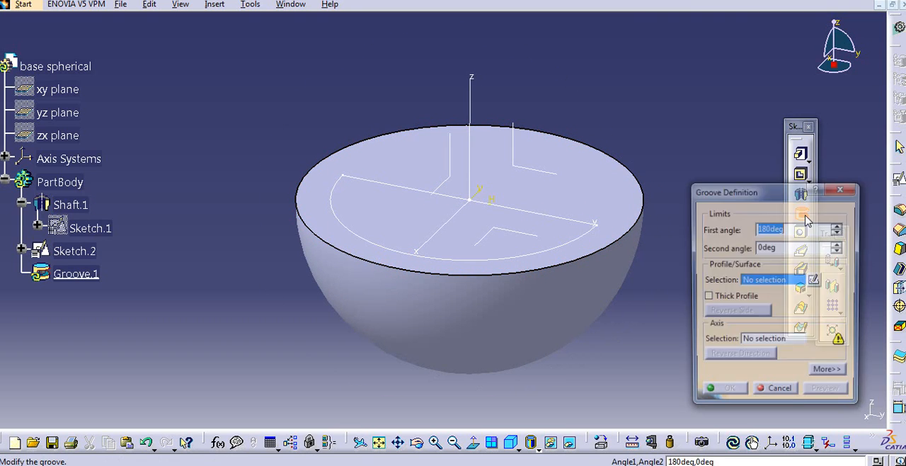
middle_click_drag(584, 286, 557, 282)
left_click(759, 279)
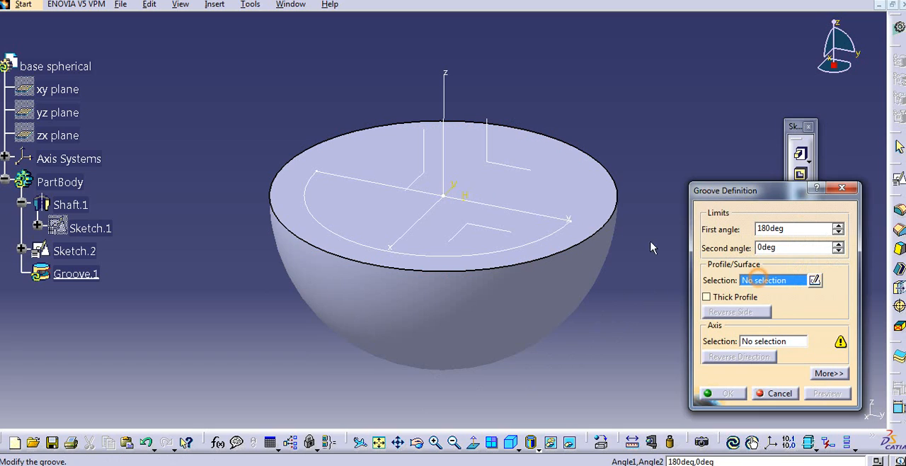
left_click(522, 247)
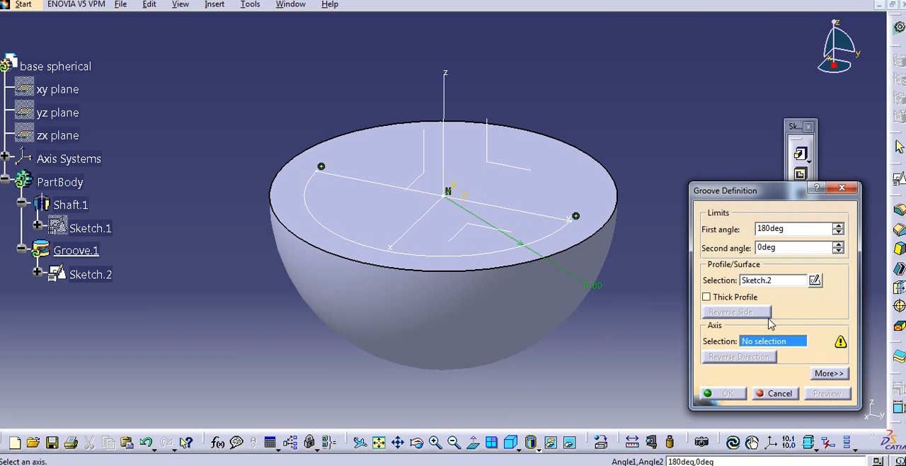
left_click(545, 222)
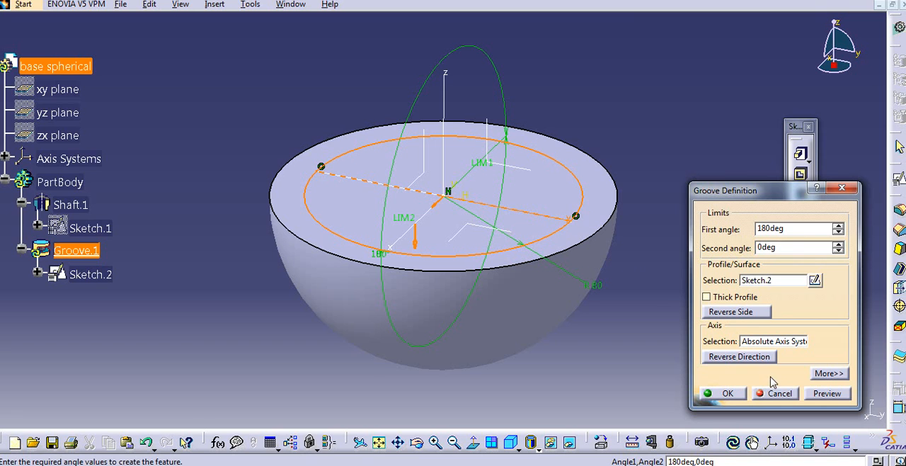
left_click(740, 393)
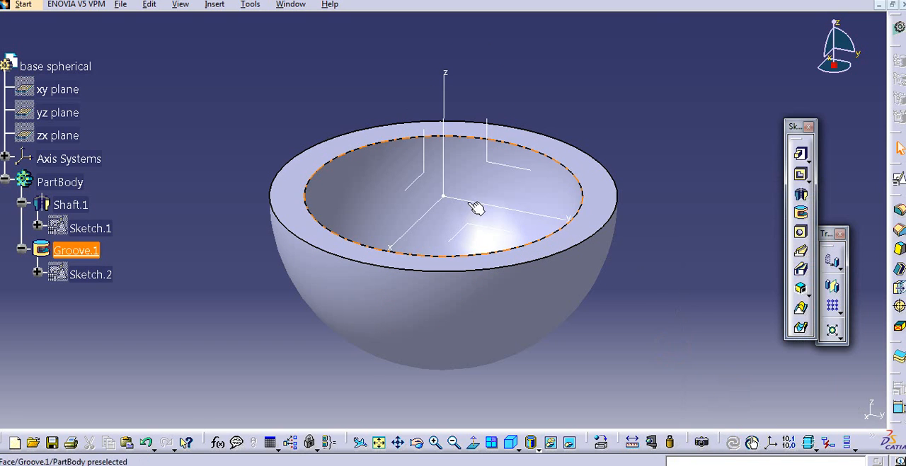
- Examine the hollowed hemisphere and consult the spherical joint reference picture, returning to the CATIA model
middle_click_drag(434, 201, 551, 255)
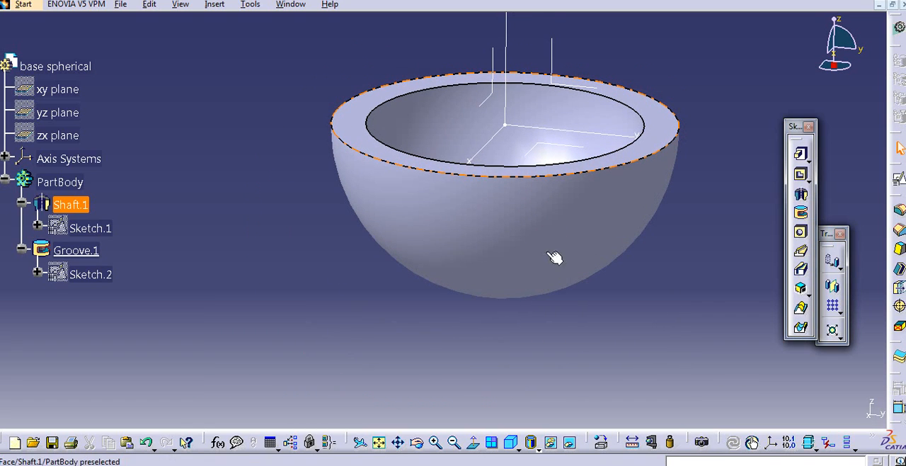
middle_click_drag(492, 317, 462, 390)
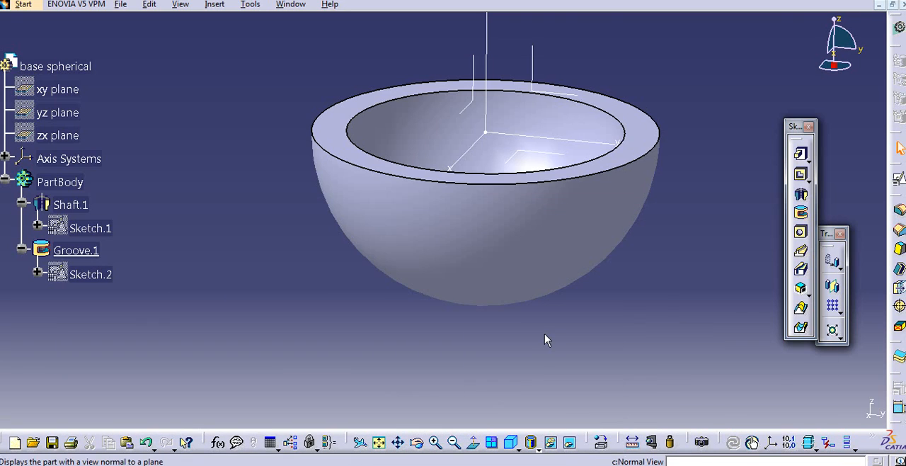
mouse_move(545, 333)
middle_mouse_down()
mouse_move(526, 307)
mouse_move(545, 321)
middle_mouse_up()
middle_click_drag(641, 303, 636, 309)
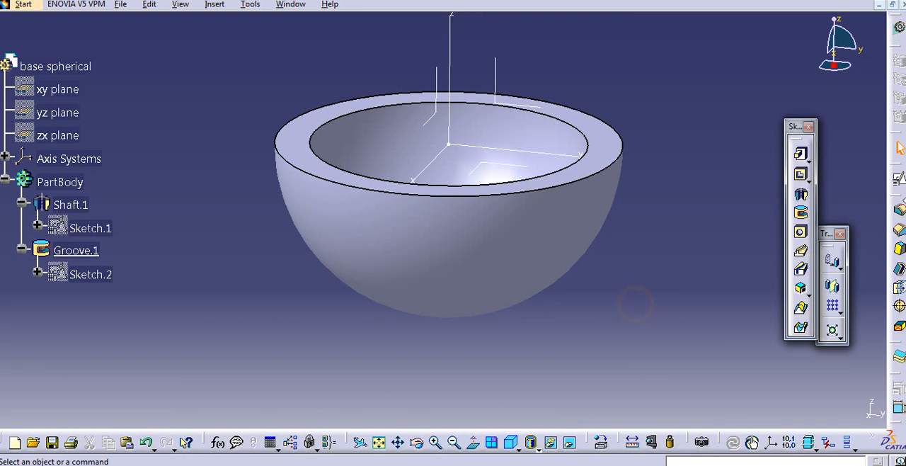
left_click(801, 174)
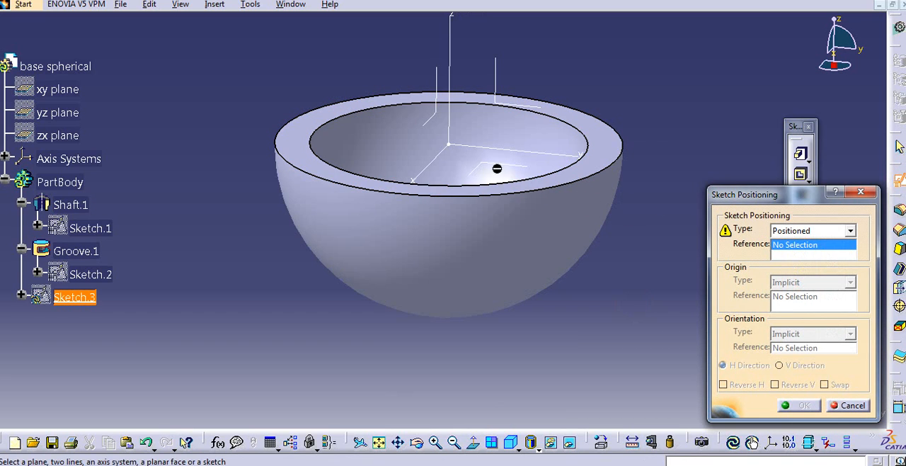
middle_click_drag(502, 165, 489, 180)
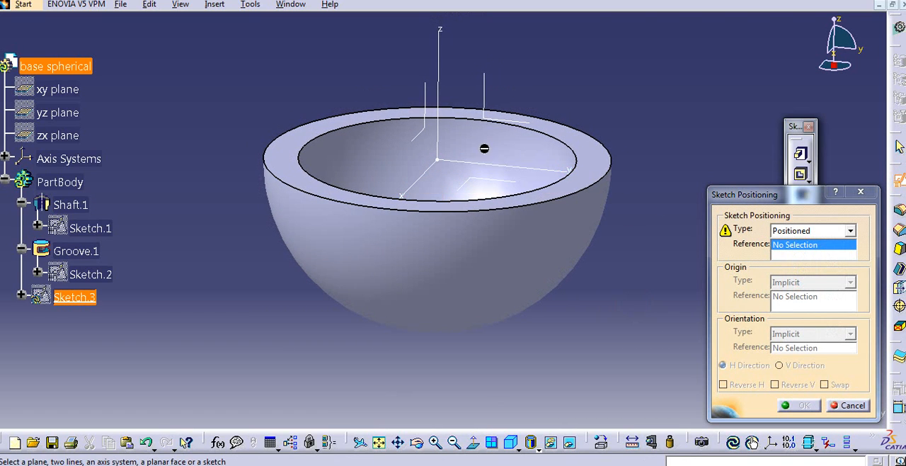
left_click(843, 407)
middle_click_drag(623, 312, 549, 295)
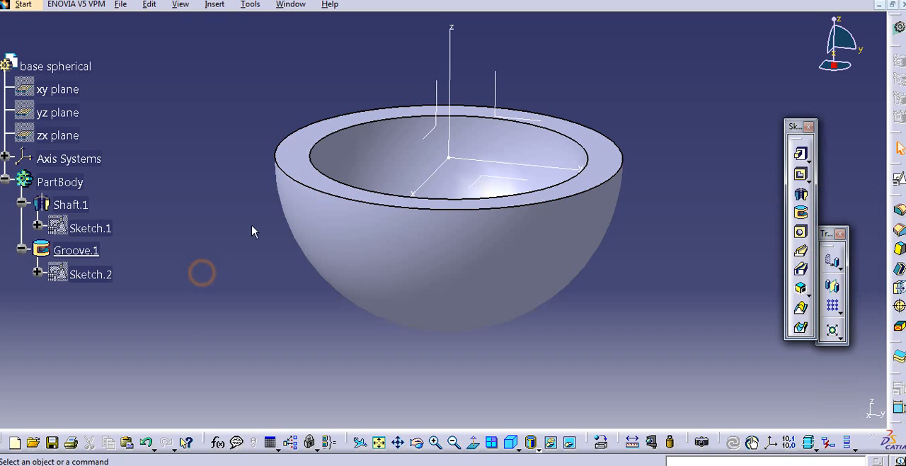
- Define Shaft.1 as the in-work object so that new features go before the groove
left_click(71, 205)
right_click(72, 206)
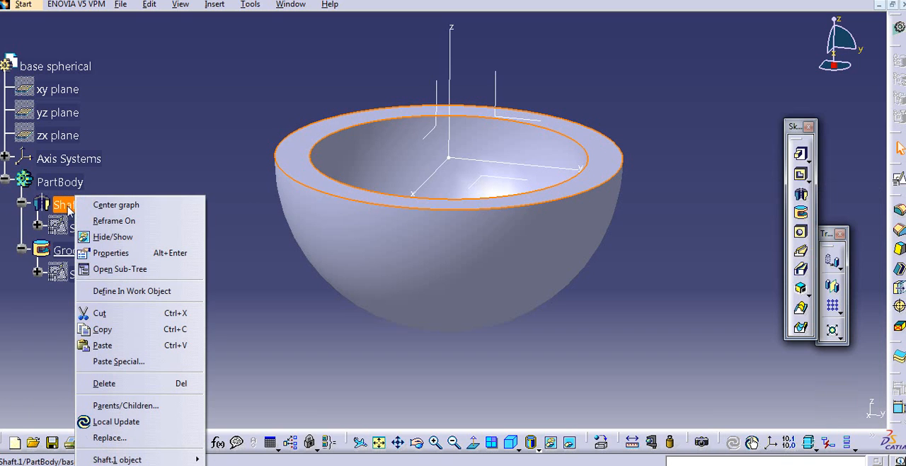
left_click(133, 292)
middle_click_drag(208, 282, 237, 272)
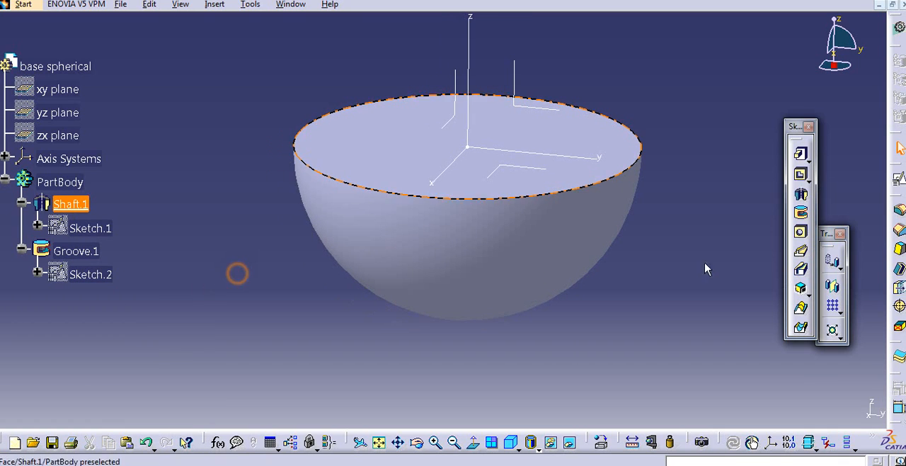
- Create a positioned sketch on the hemisphere's flat circular face with the H and V axes swapped
left_click(706, 269)
left_click(800, 153)
left_click(508, 136)
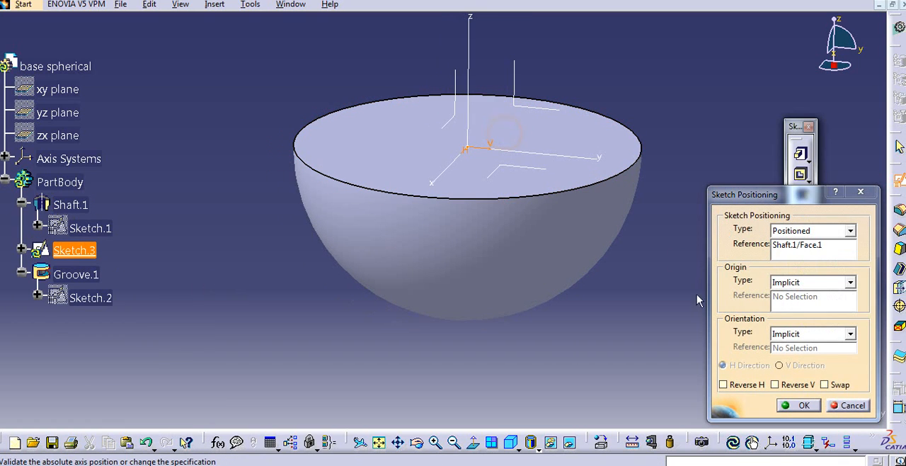
left_click(829, 385)
left_click(798, 405)
middle_click_drag(536, 162, 597, 288)
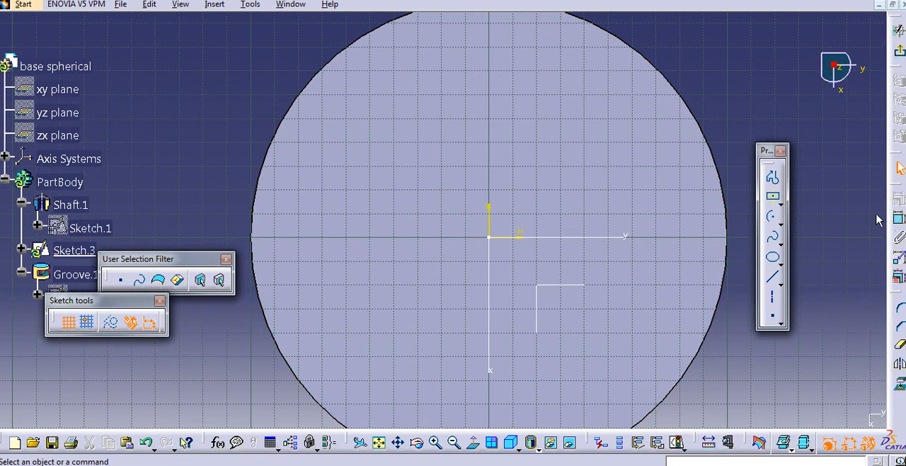
- Draw a centered rectangle about 34 mm wide and 31 mm high at the sketch origin
left_click(776, 200)
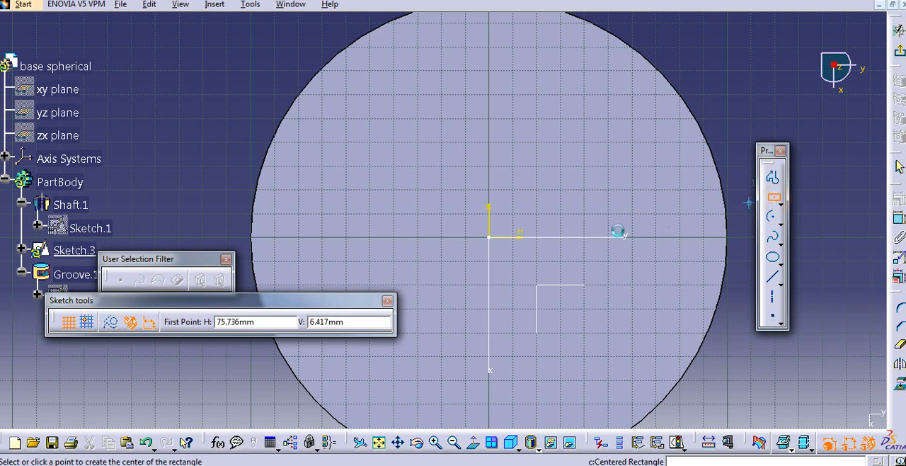
left_click(493, 238)
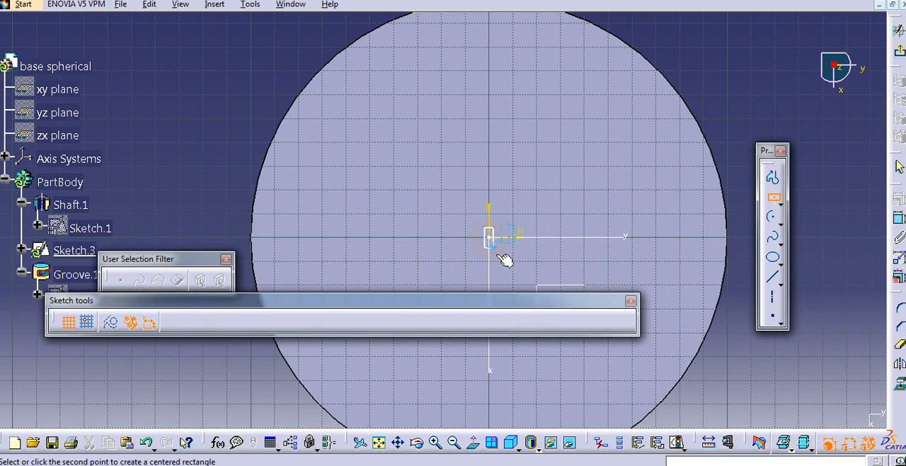
left_click(530, 273)
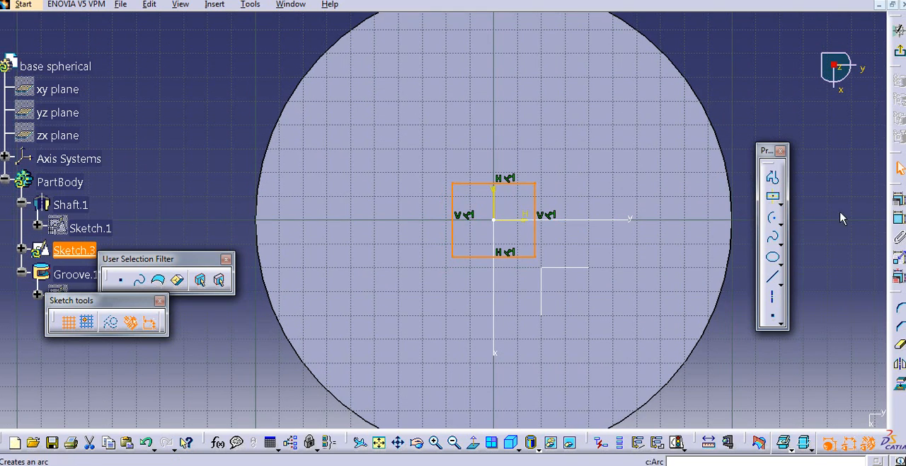
- Dimension the rectangle's right vertical side and set its length to 30 mm
left_click(899, 218)
left_click(535, 211)
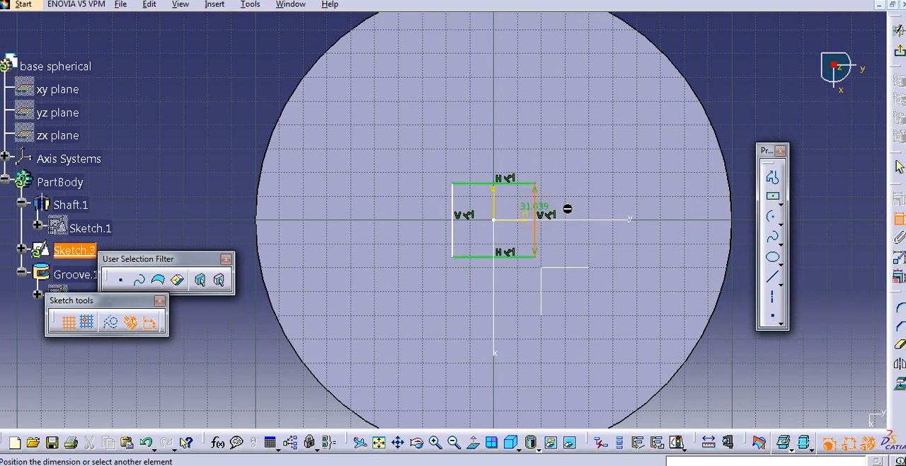
left_click(573, 207)
double_click(575, 207)
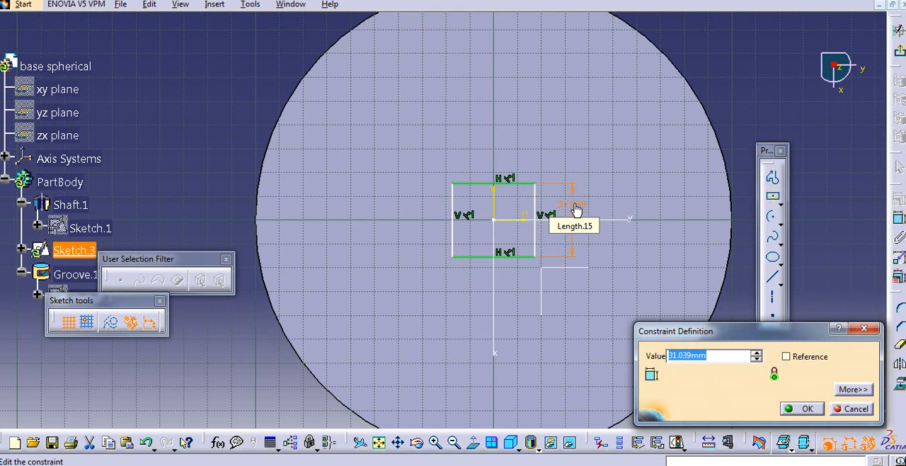
key("Return")
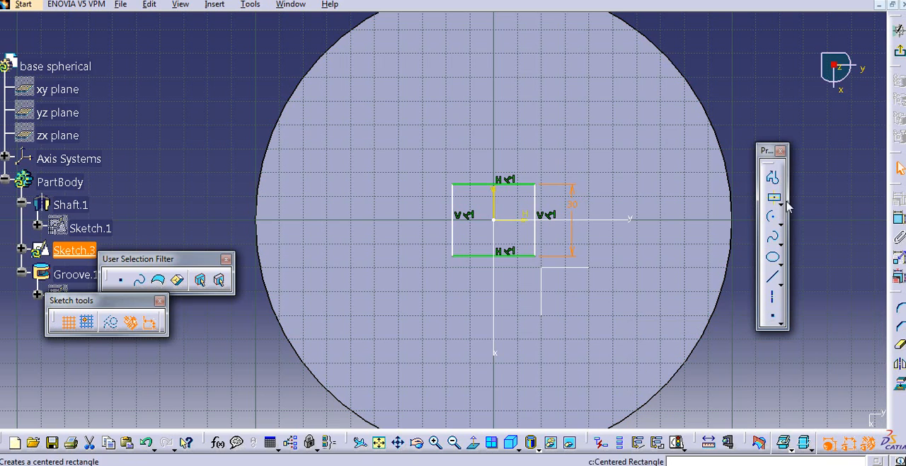
left_click(899, 218)
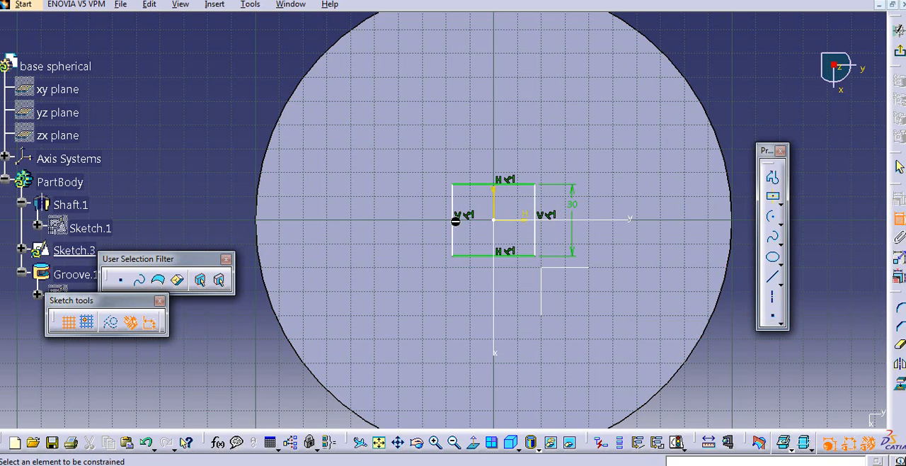
left_click(459, 225)
left_click(423, 220)
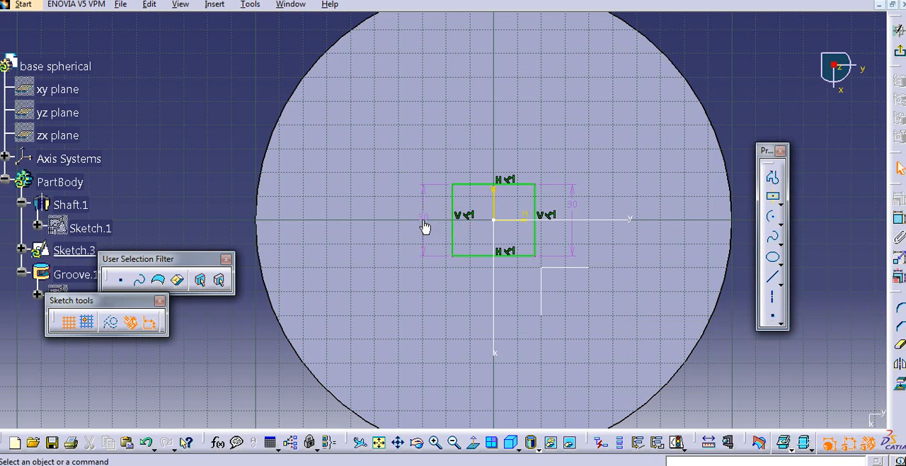
left_click(423, 219)
key("Delete")
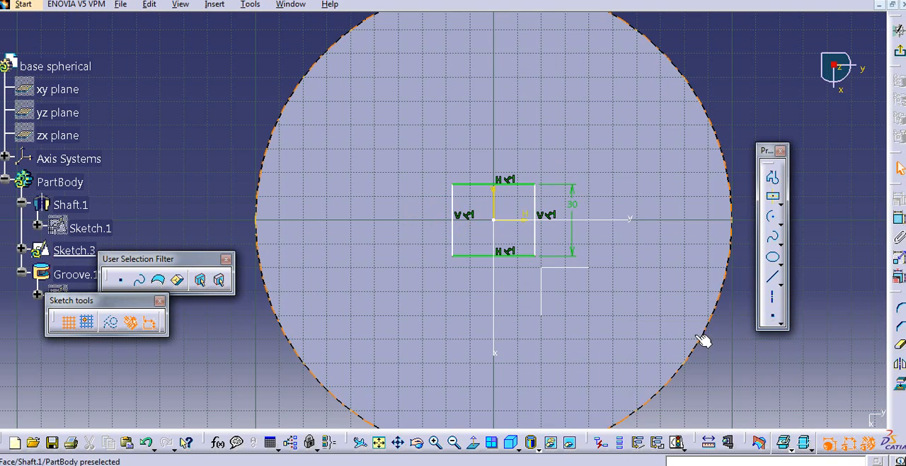
- Dimension the rectangle's upper horizontal edge and try to set its length to 30 mm
left_click(900, 219)
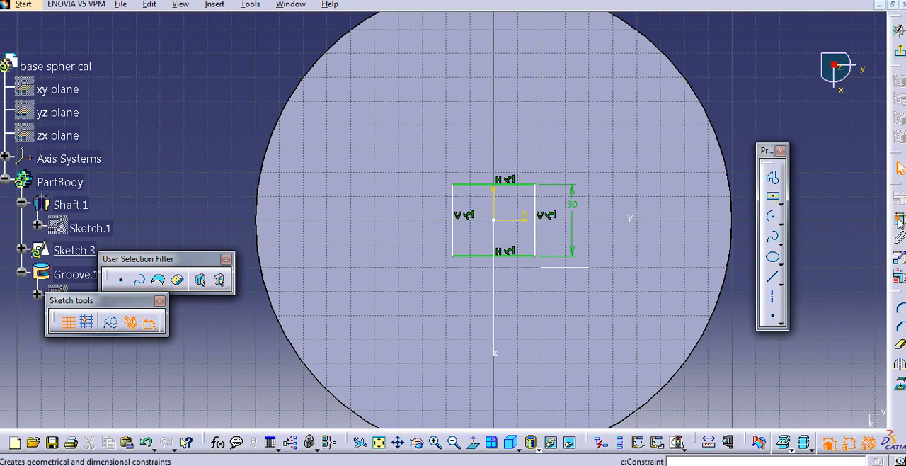
left_click(472, 185)
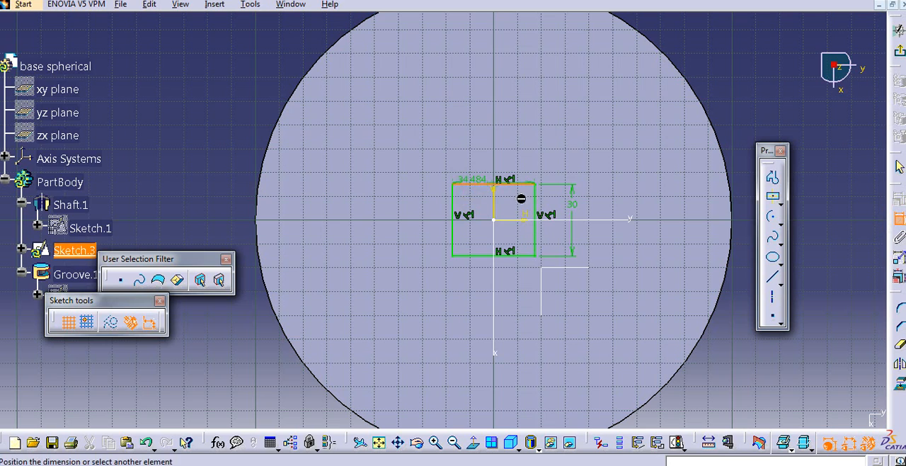
right_click(676, 187)
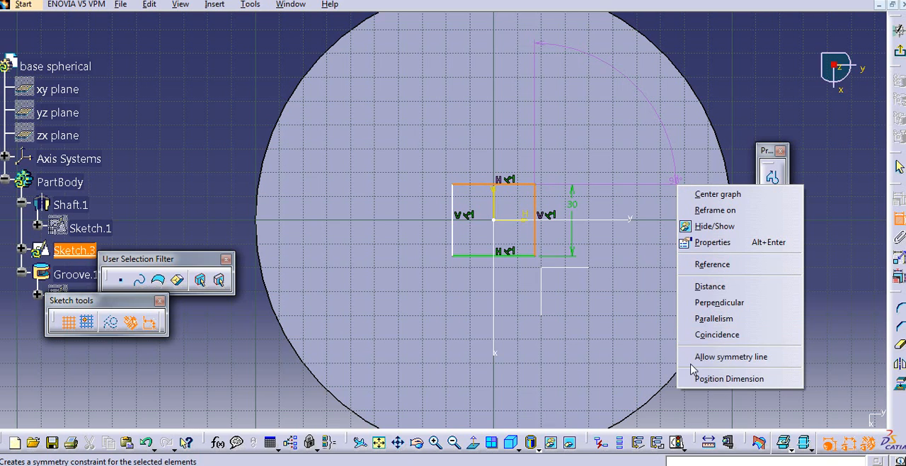
left_click(730, 93)
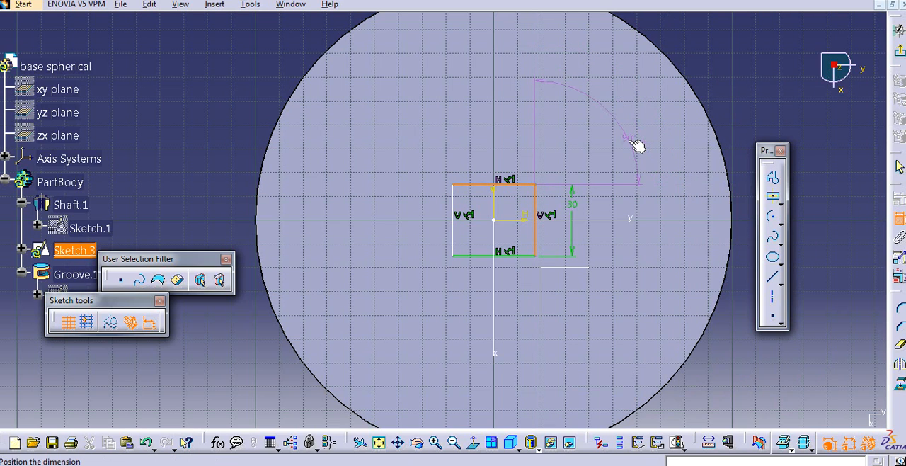
key("Escape")
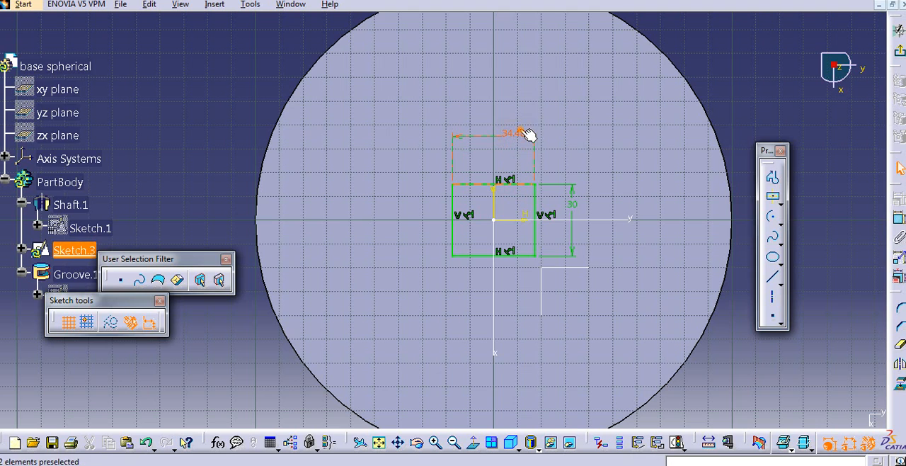
double_click(522, 135)
type("30")
key("Return")
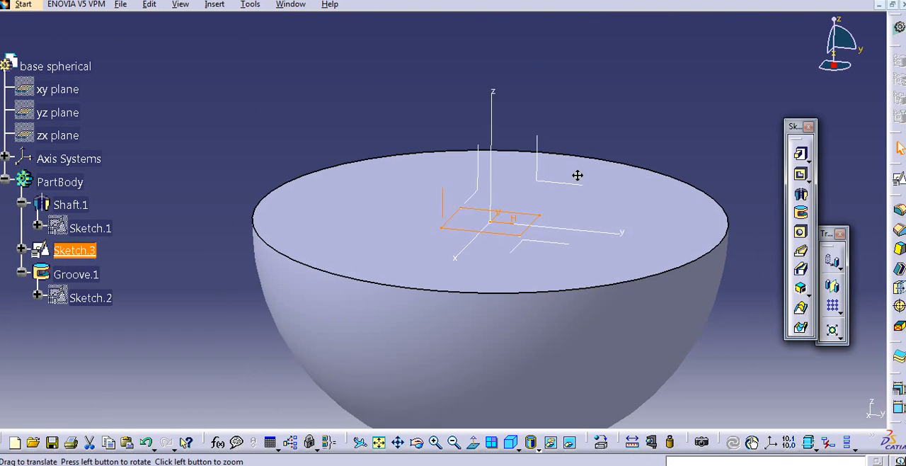
- Pad the rectangle sketch in the reversed direction, stretching it down through the hemisphere to form a long leg below it
left_click(800, 154)
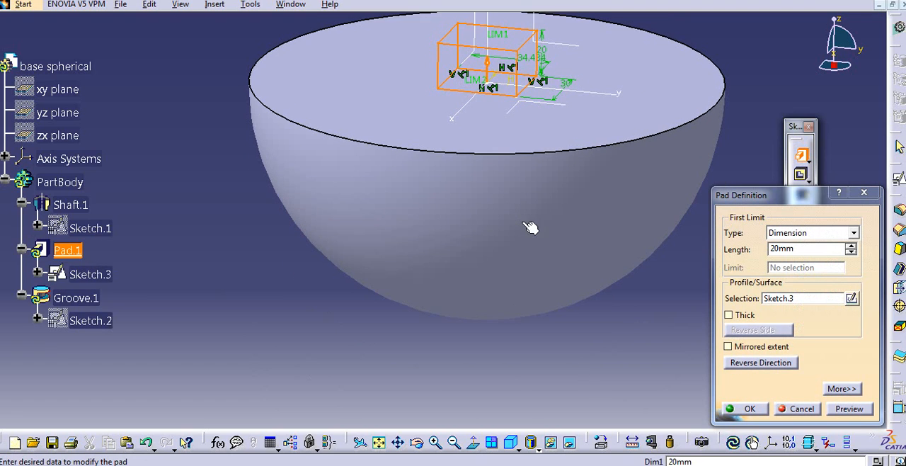
left_click(768, 362)
left_click_drag(502, 139, 489, 429)
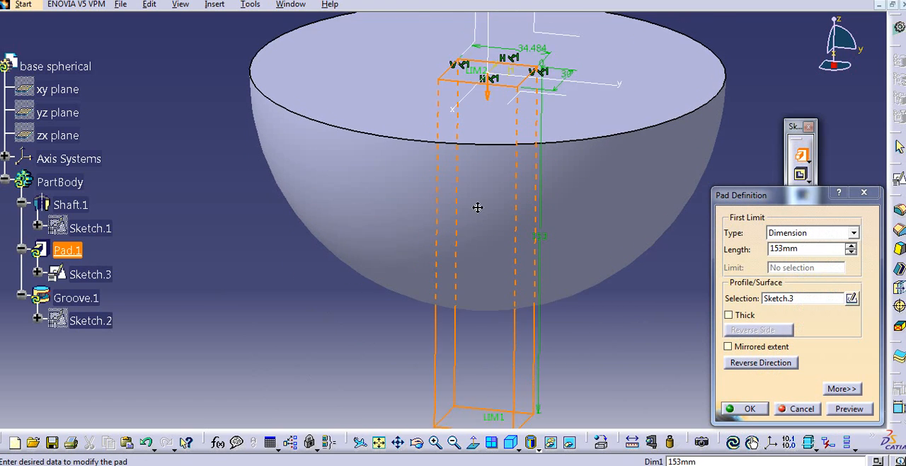
middle_click_drag(478, 208, 450, 80)
left_click_drag(464, 301, 468, 429)
left_click(749, 408)
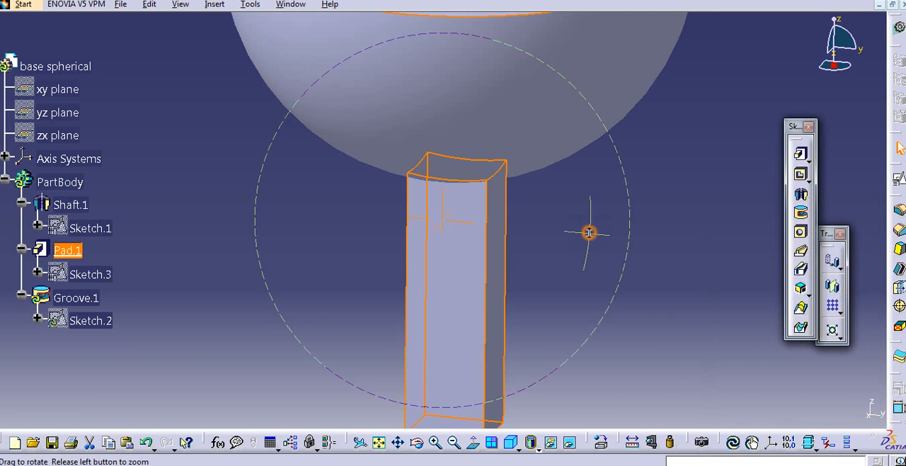
- Define Groove.1 as the in-work object to bring the groove back after the pad
middle_click_drag(588, 232, 611, 291)
right_click(92, 298)
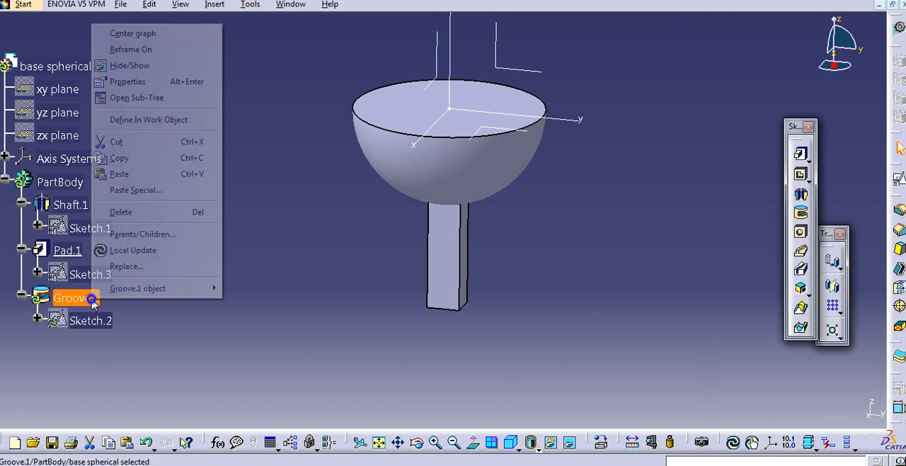
left_click(149, 120)
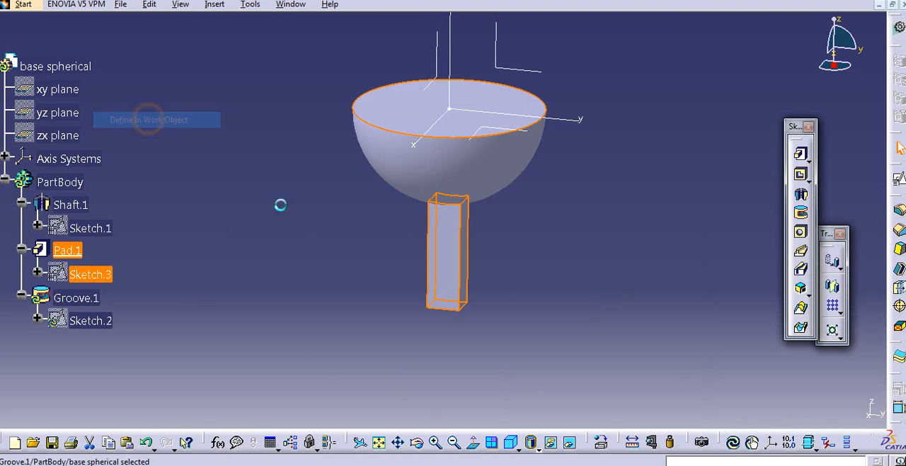
- Update the part so that the leg and the restored spherical groove are rebuilt
left_click(733, 440)
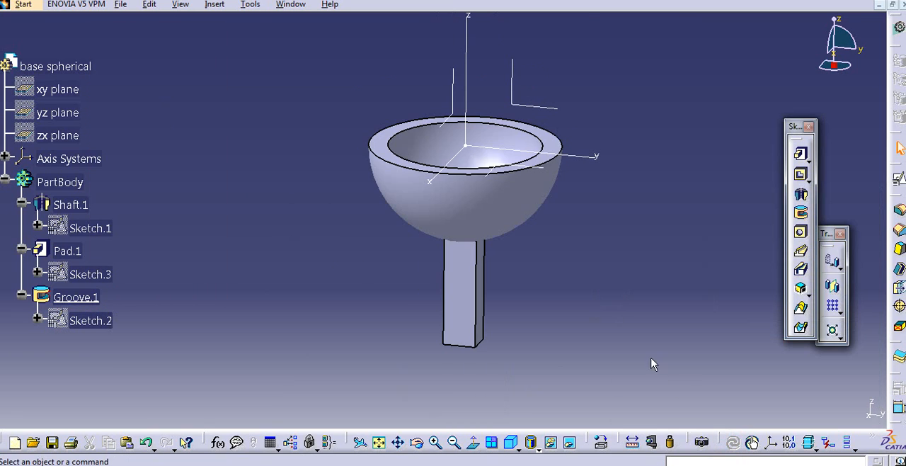
middle_click_drag(414, 205, 400, 256)
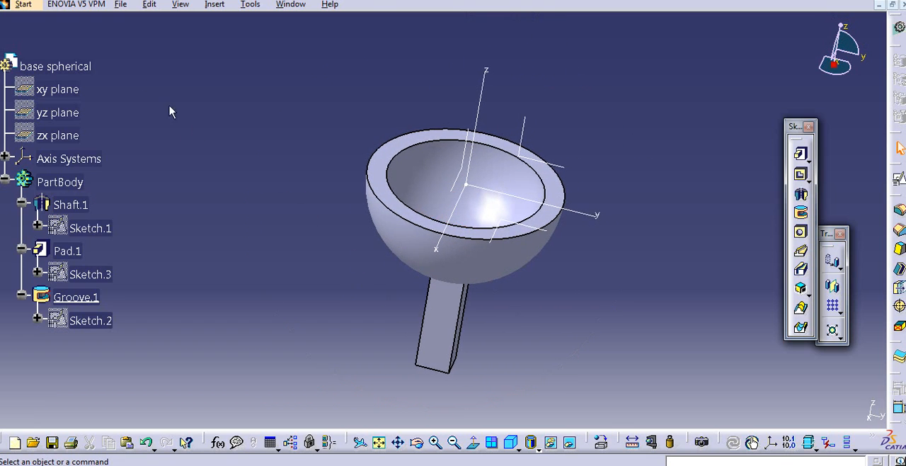
- Save the part as base spherical in a new folder named spherical joint inside DMU PARTS
left_click(120, 4)
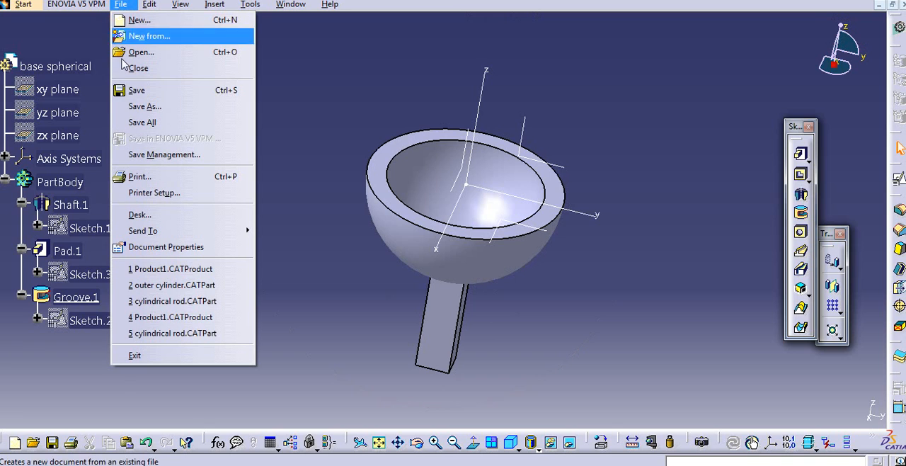
left_click(141, 105)
left_click(541, 115)
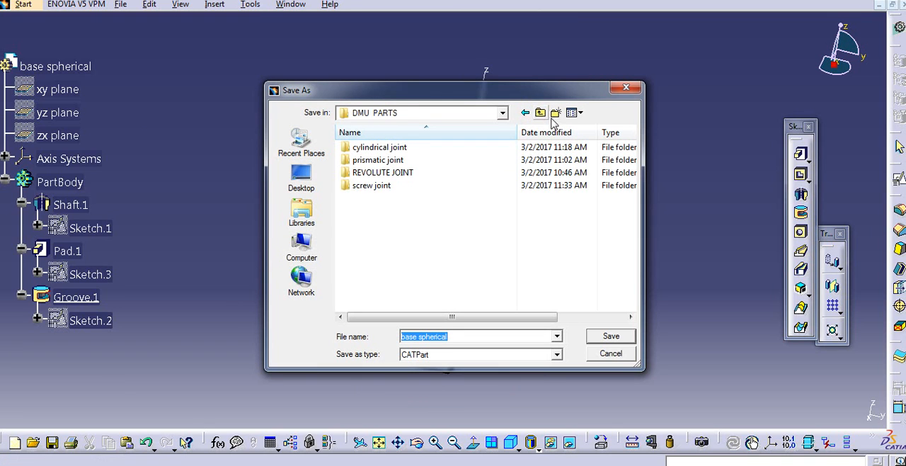
left_click(556, 115)
type("spherical joint")
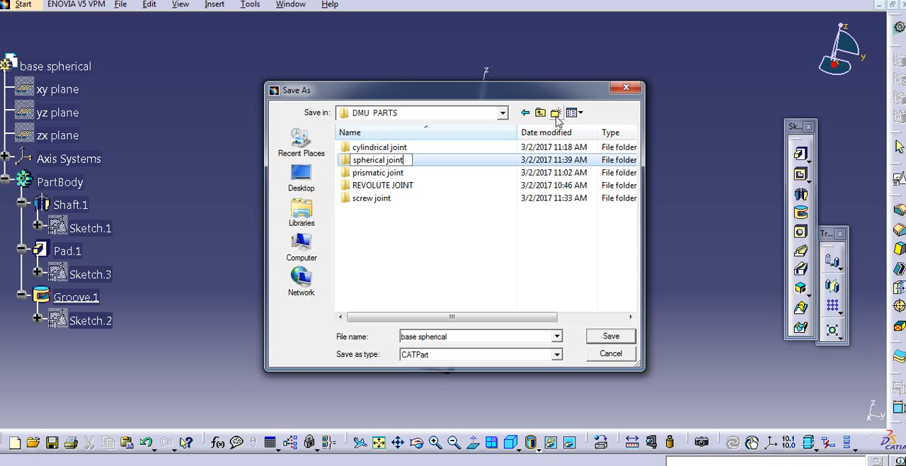
key("Return")
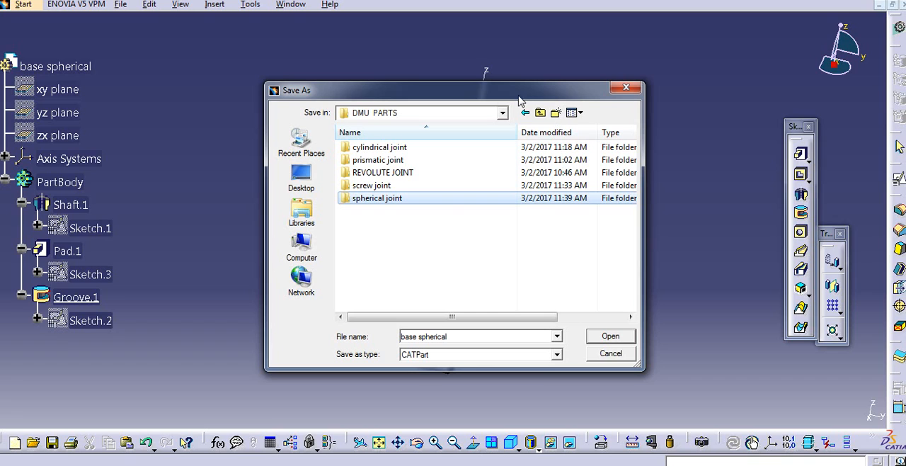
double_click(426, 200)
left_click(592, 335)
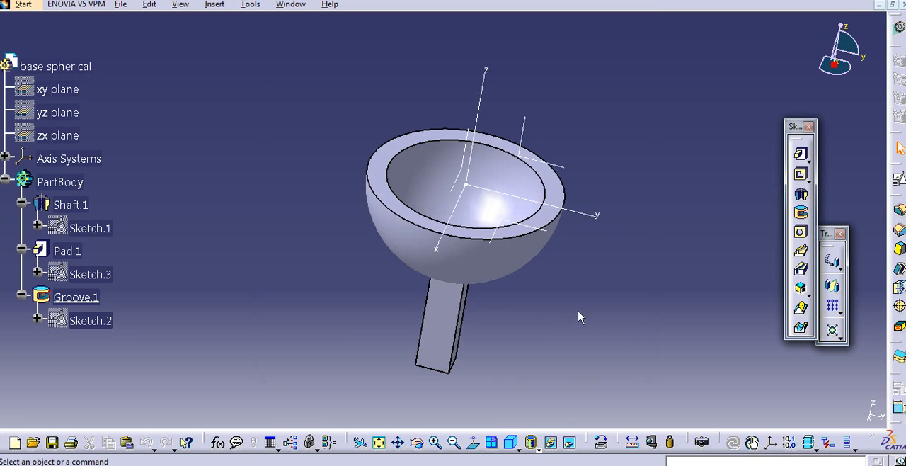
- Open the hemisphere's profile sketch, Sketch.1, to check its radius dimension, and leave it without edits
middle_click_drag(498, 249, 470, 239)
scroll(240, 100, "down", 2)
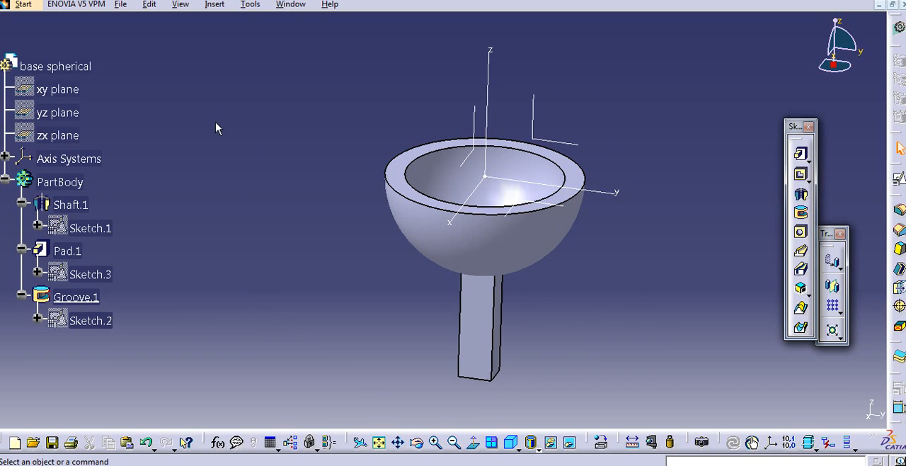
middle_click_drag(252, 160, 242, 162)
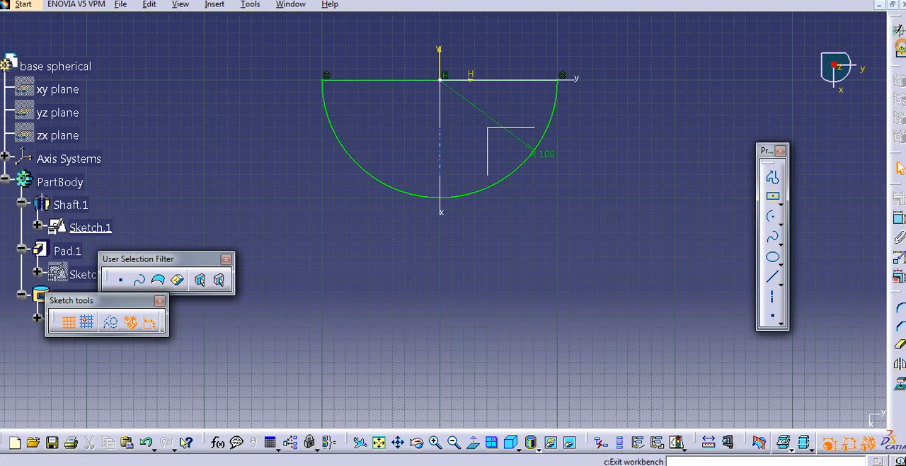
left_click(900, 50)
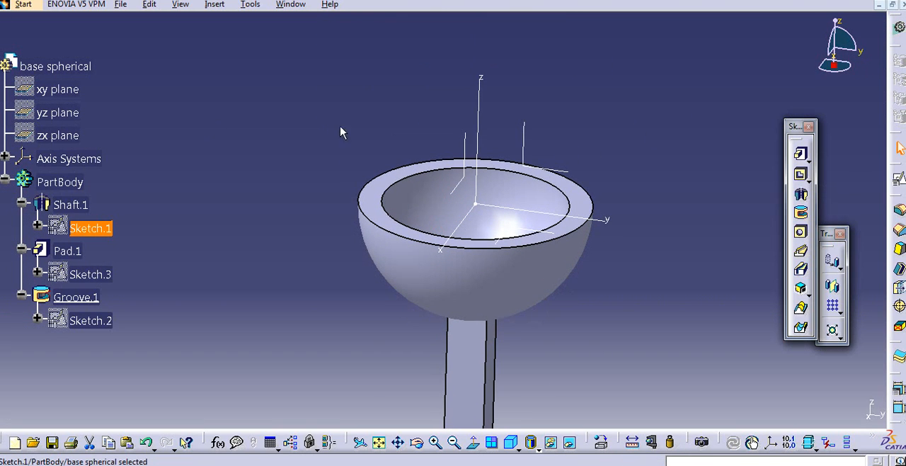
- Create a new part named top sherical with hybrid design enabled
left_click(27, 5)
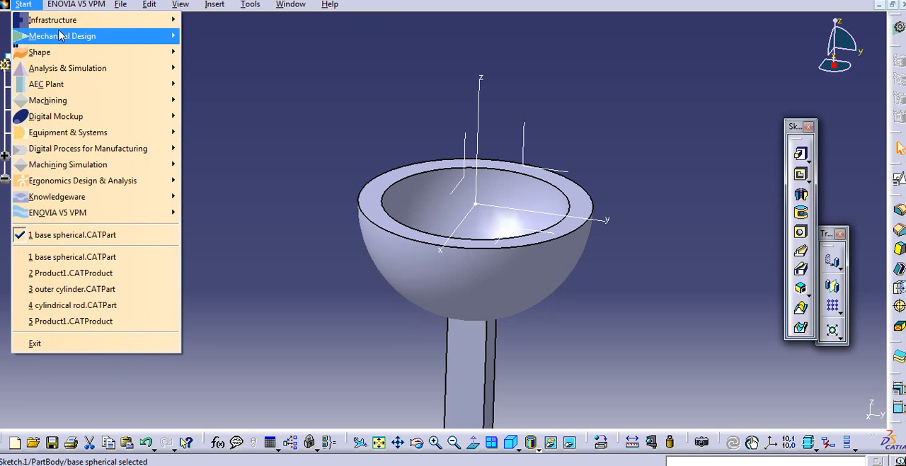
mouse_move(60, 36)
left_click(205, 36)
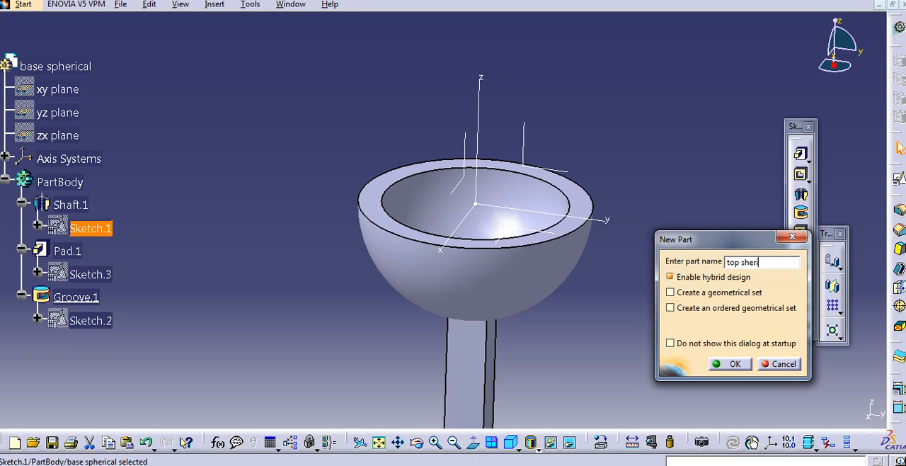
left_click(736, 364)
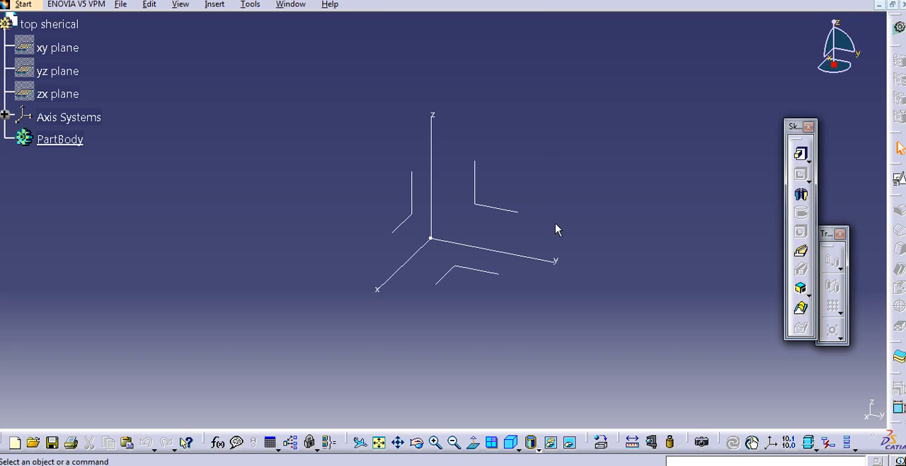
- Create a positioned sketch on the xy plane with its H direction reversed and the axes swapped
left_click(897, 181)
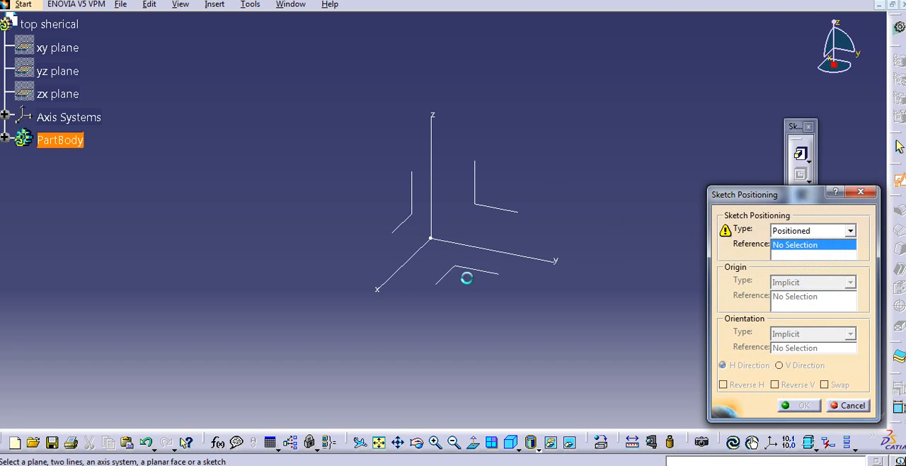
left_click(476, 269)
left_click(744, 386)
left_click(825, 384)
left_click(800, 405)
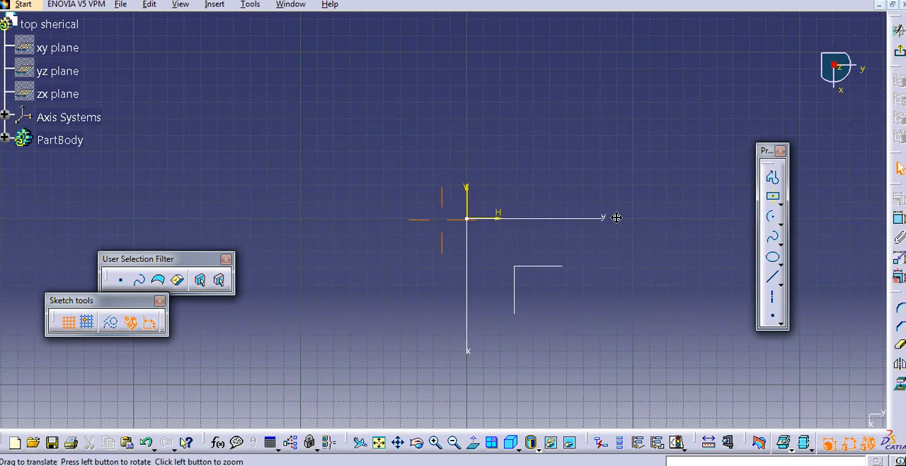
- Sketch a semicircular arc of about 61 mm radius below the horizontal axis, centred on the origin
left_click(772, 217)
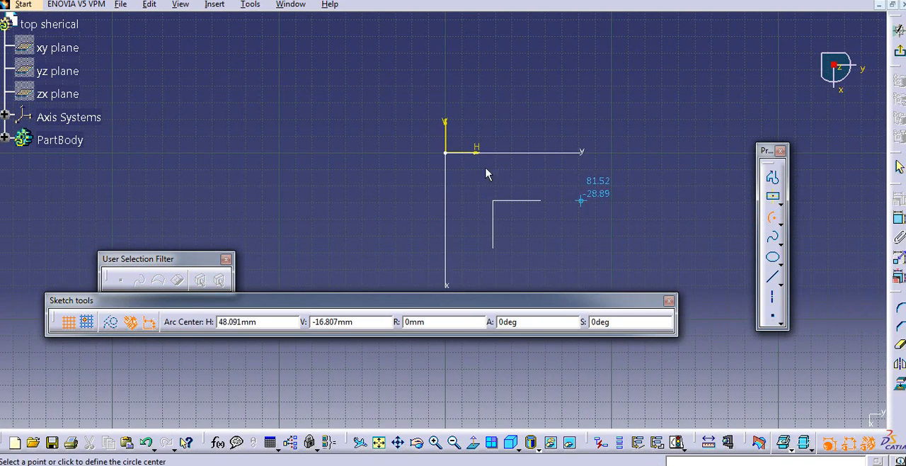
left_click(444, 150)
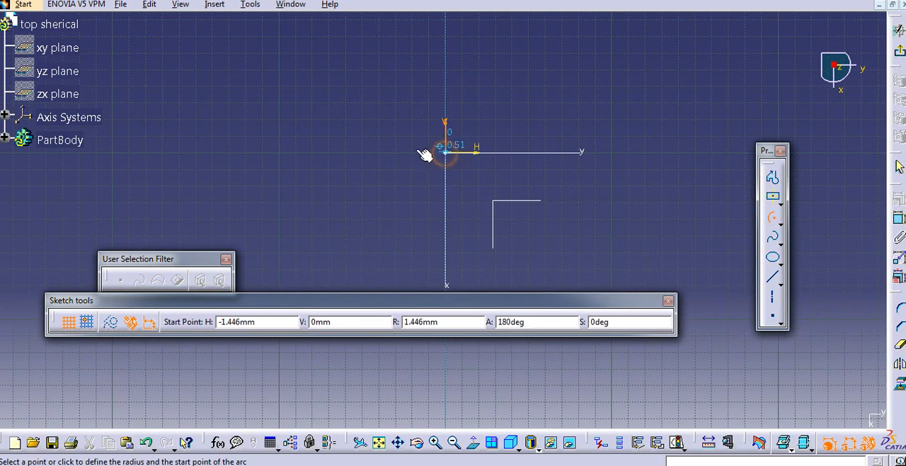
left_click(343, 152)
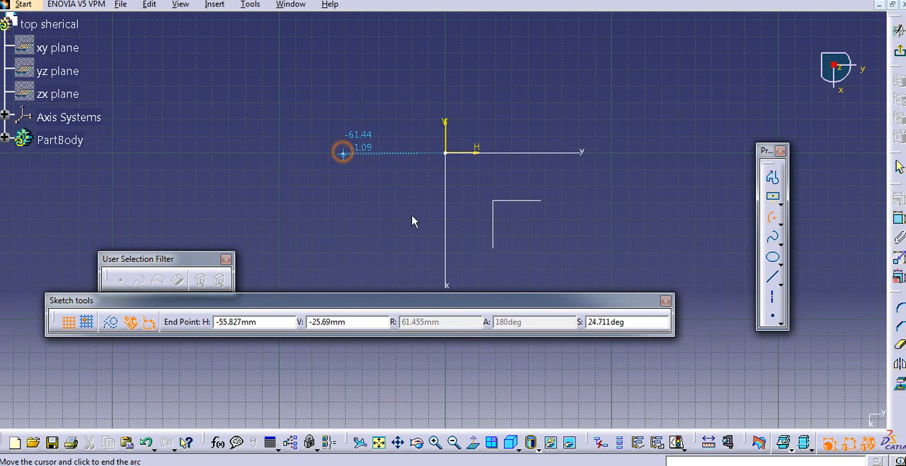
left_click(549, 150)
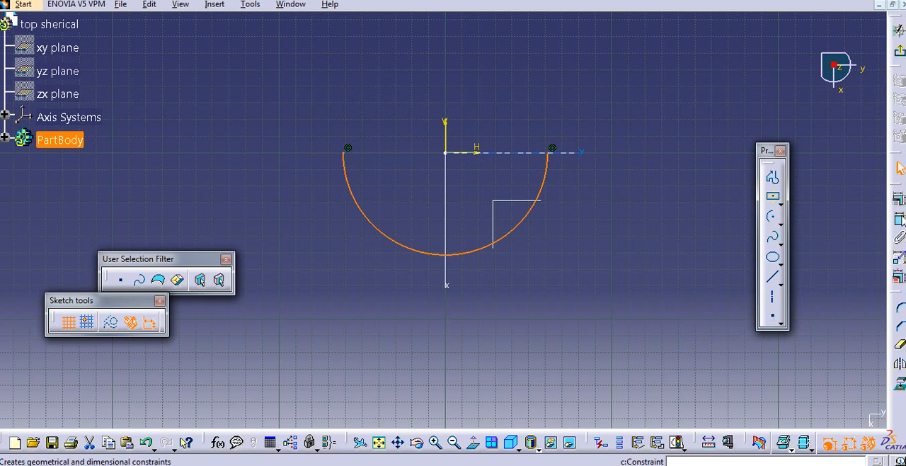
- Dimension the semicircular arc and set its radius to 80 mm
left_click(899, 218)
left_click(555, 264)
double_click(556, 259)
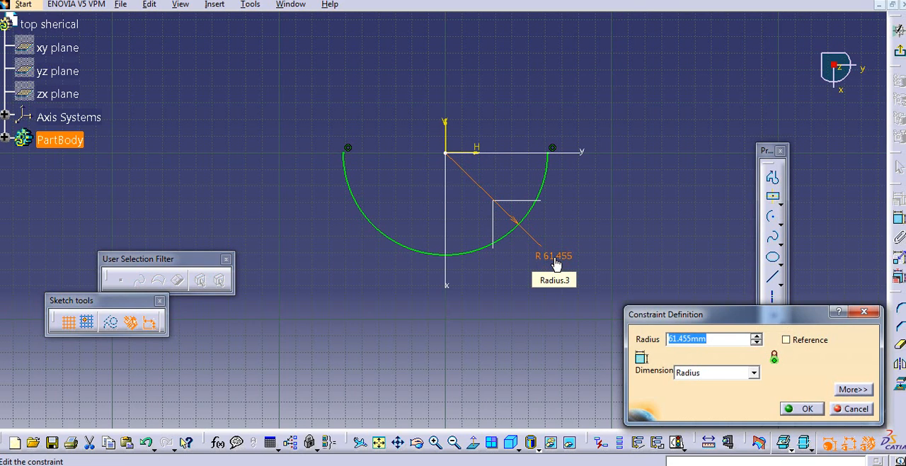
type("80")
key("Return")
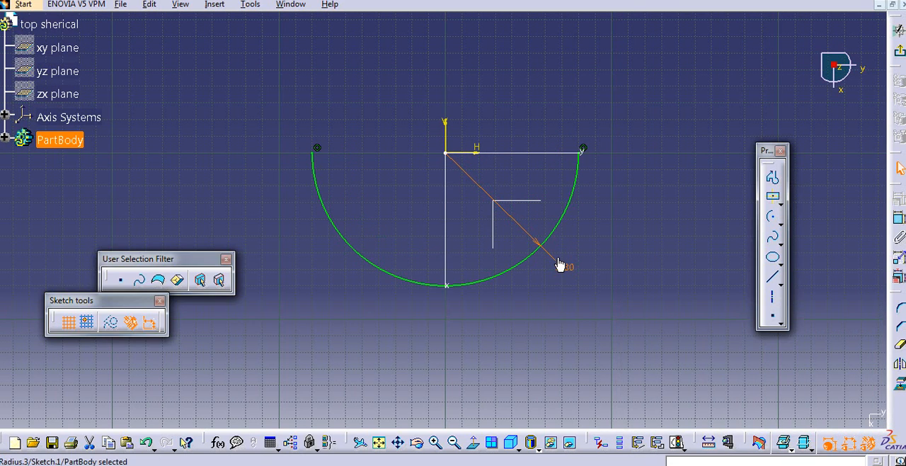
middle_click_drag(677, 244, 692, 264)
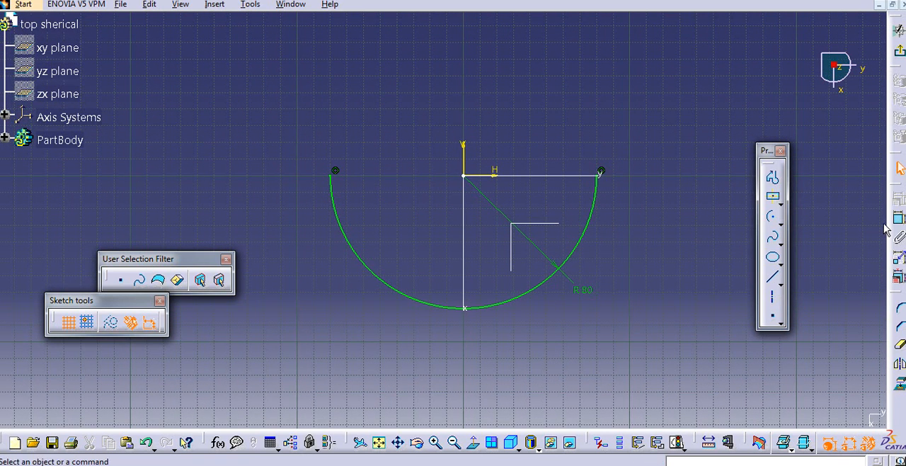
- Close the semicircle with a straight line between the arc's endpoints and exit the sketch
left_click(772, 276)
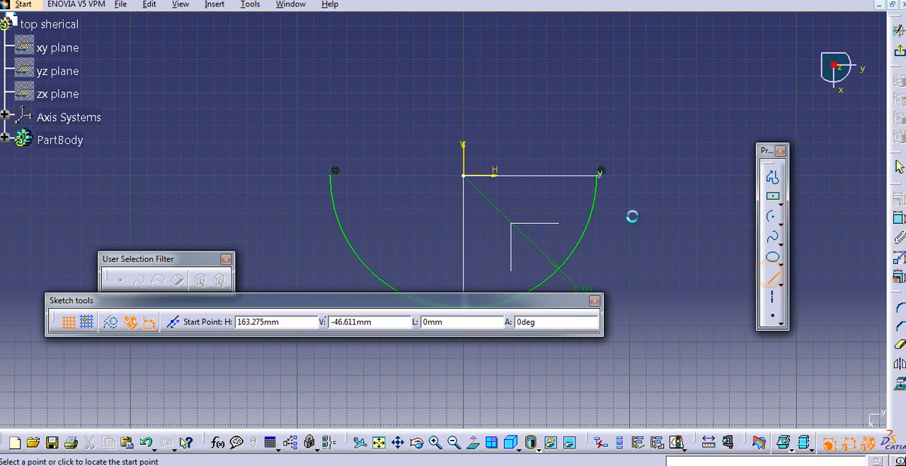
left_click(600, 173)
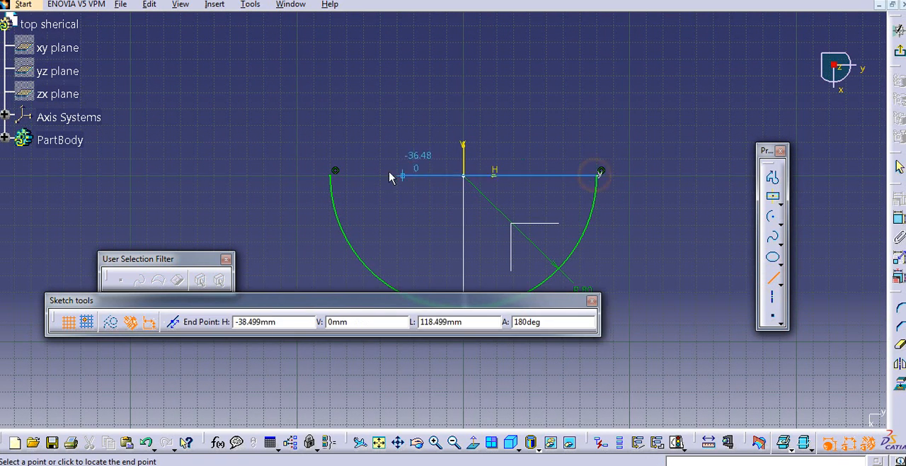
left_click(333, 177)
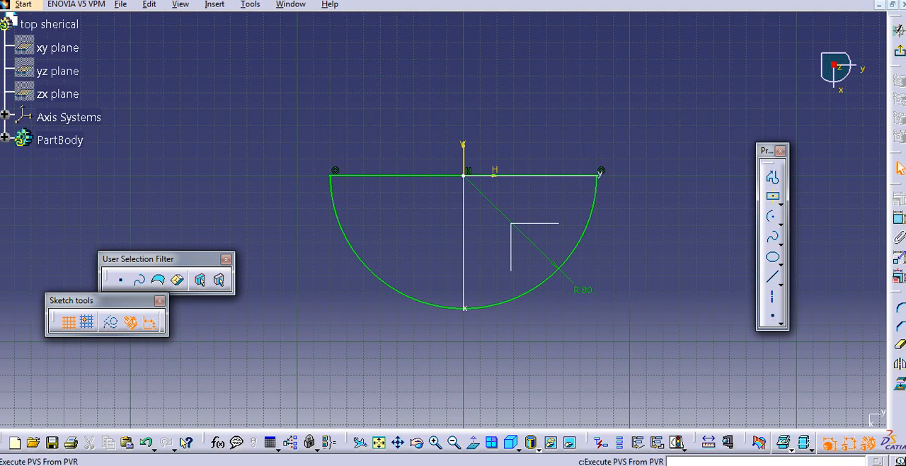
left_click(900, 55)
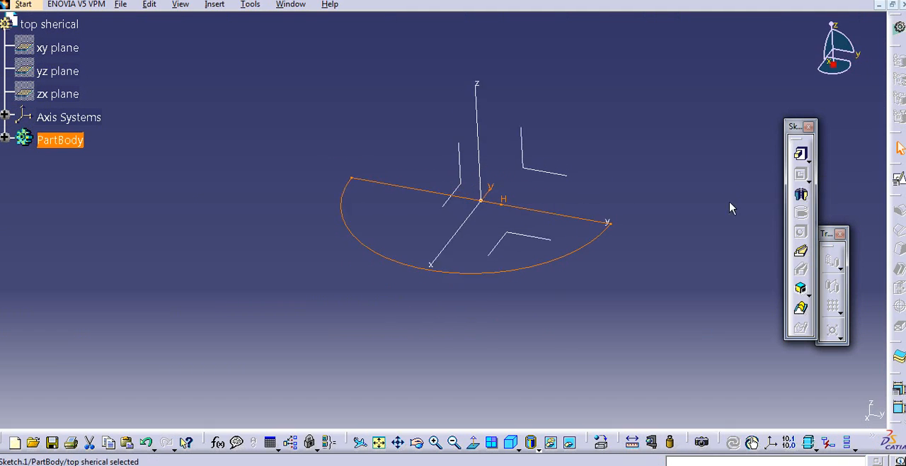
- Revolve the semicircle 360 degrees about the Y axis with the Shaft command to form a full sphere
left_click(803, 197)
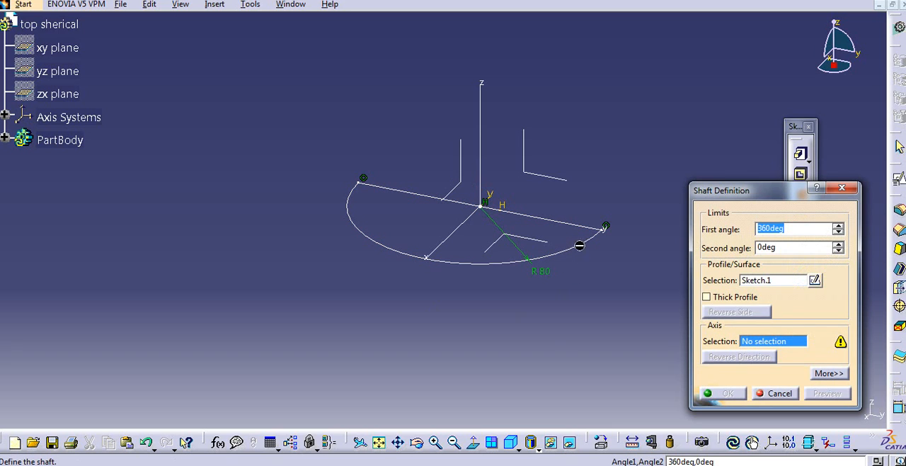
left_click(569, 224)
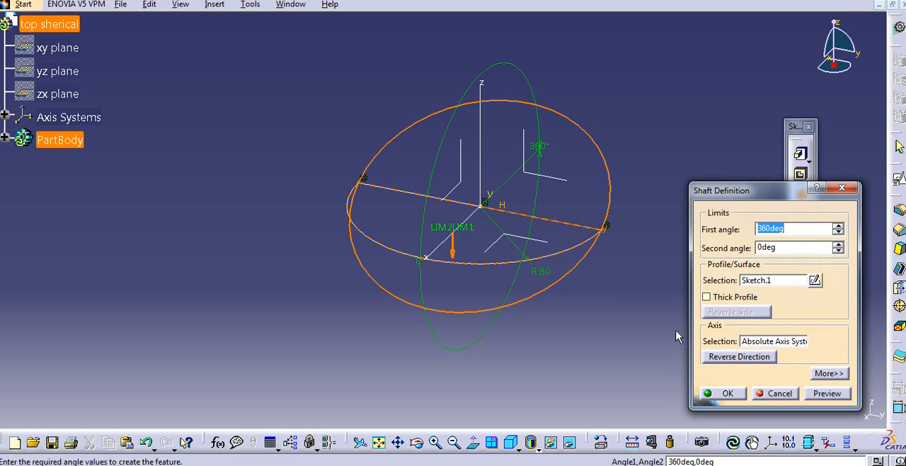
left_click(728, 394)
left_click(678, 312)
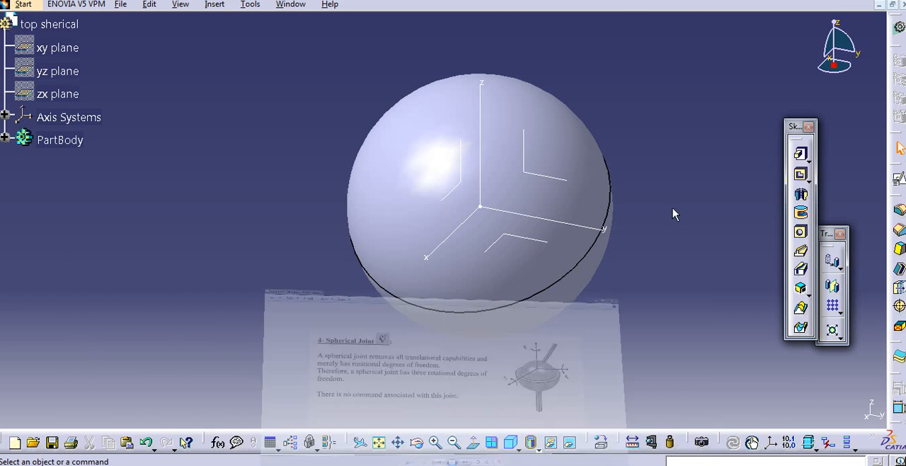
- Examine the spherical joint reference picture for the ball and its inclined rod
middle_click_drag(673, 211, 633, 231)
mouse_move(661, 206)
middle_mouse_down()
mouse_move(656, 217)
mouse_move(641, 209)
mouse_move(657, 207)
middle_mouse_up()
middle_click_drag(714, 248, 717, 242)
- Float the sketch-based and dress-up feature toolbars over the workspace to uncover the reference element tools
left_click_drag(793, 126, 769, 123)
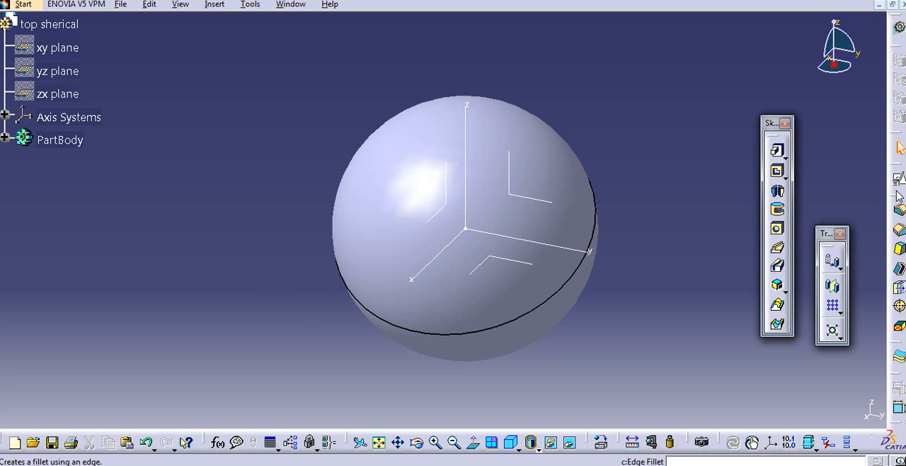
left_click_drag(777, 123, 787, 120)
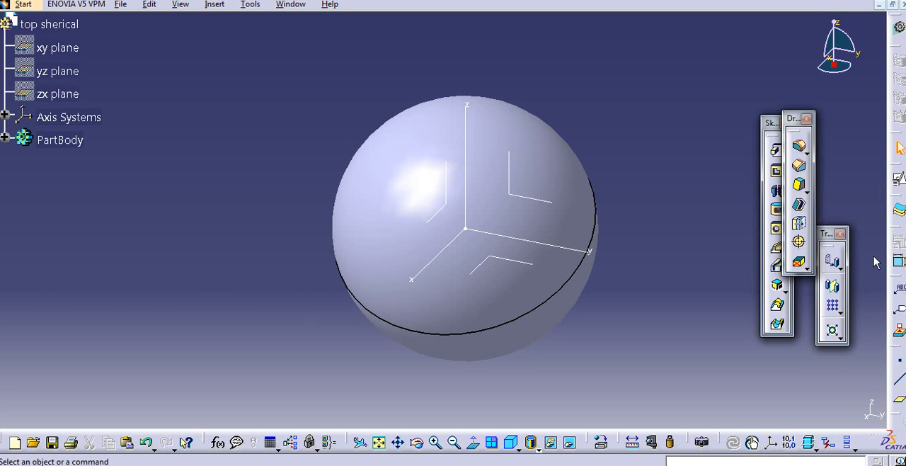
left_click(900, 402)
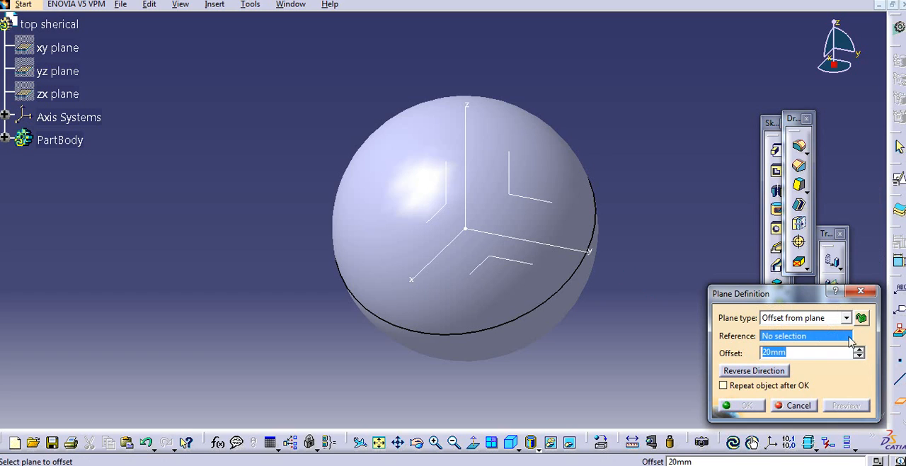
left_click(822, 320)
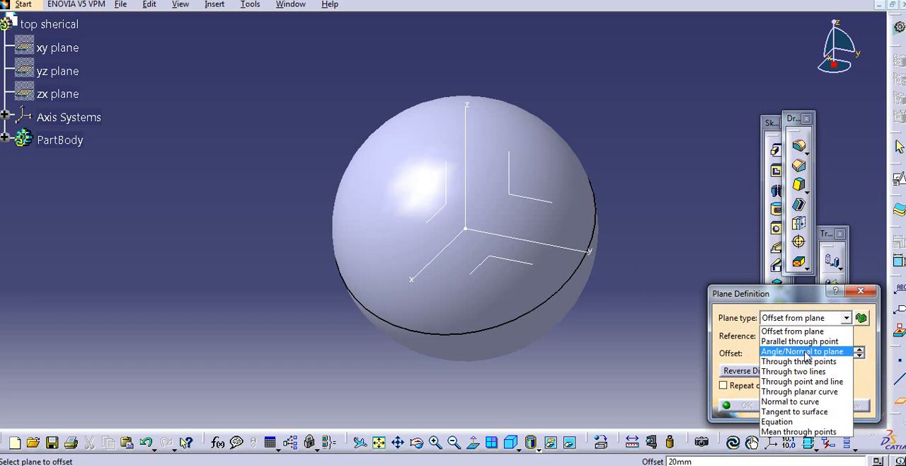
left_click(781, 352)
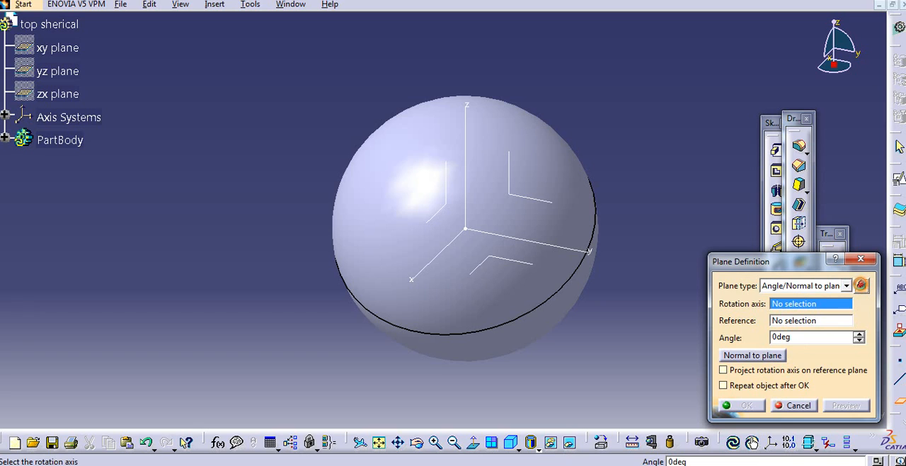
left_click_drag(796, 270, 773, 210)
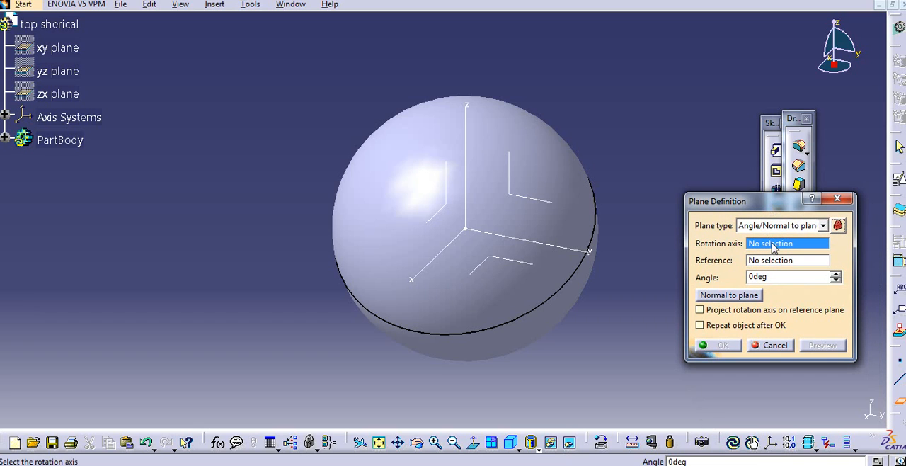
middle_click_drag(481, 197, 447, 220)
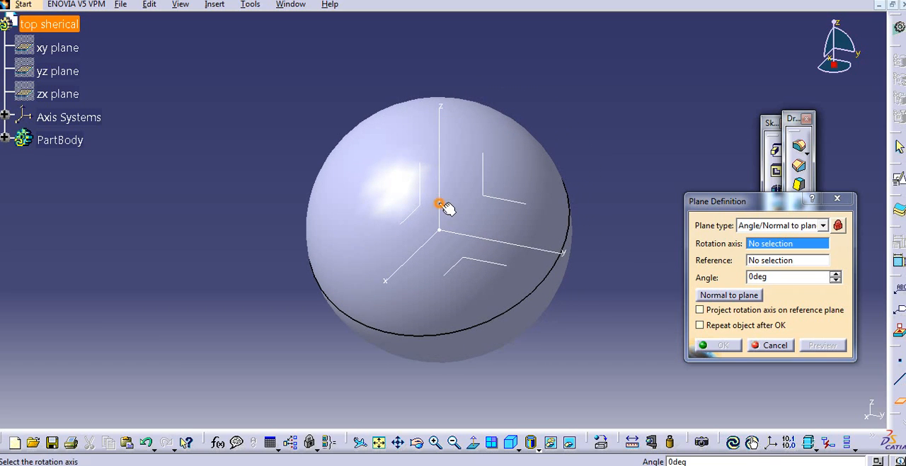
left_click(440, 206)
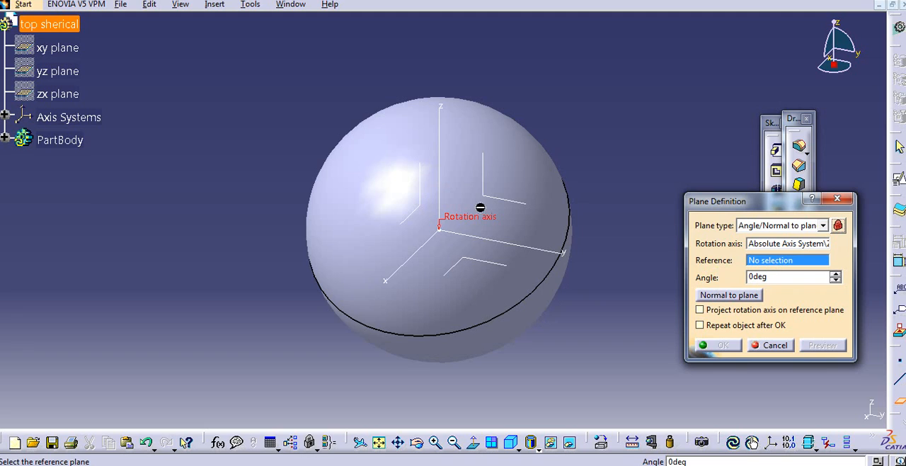
left_click(504, 199)
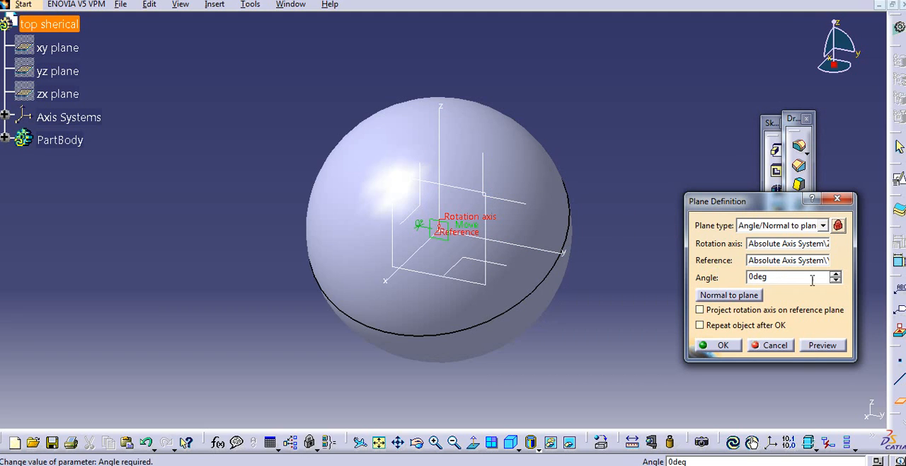
left_click(836, 275)
left_click(835, 275)
left_click(835, 275)
left_click(835, 275)
left_click(835, 274)
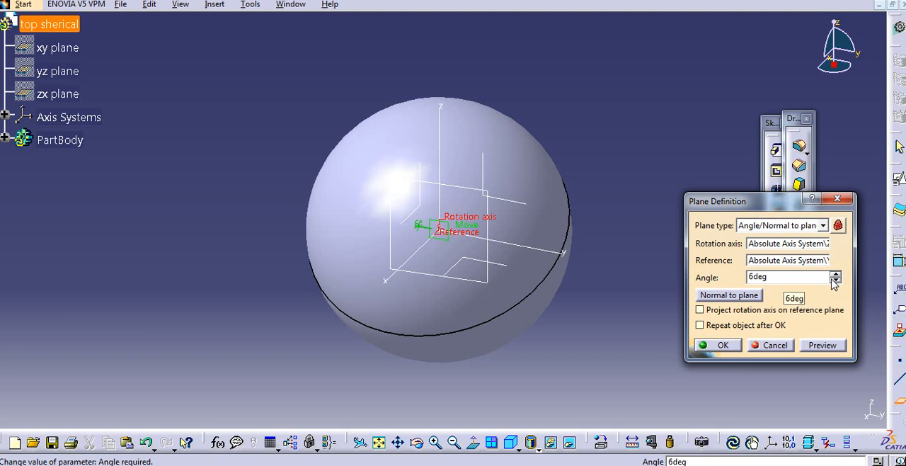
left_click(775, 345)
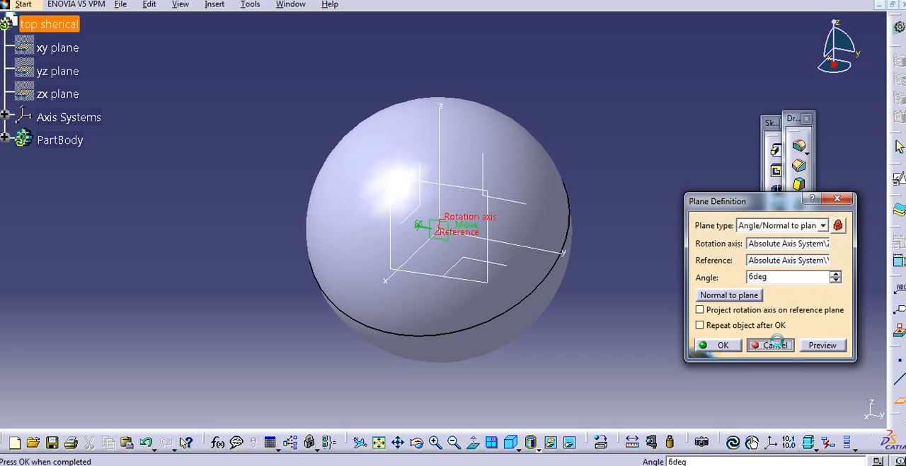
left_click(898, 399)
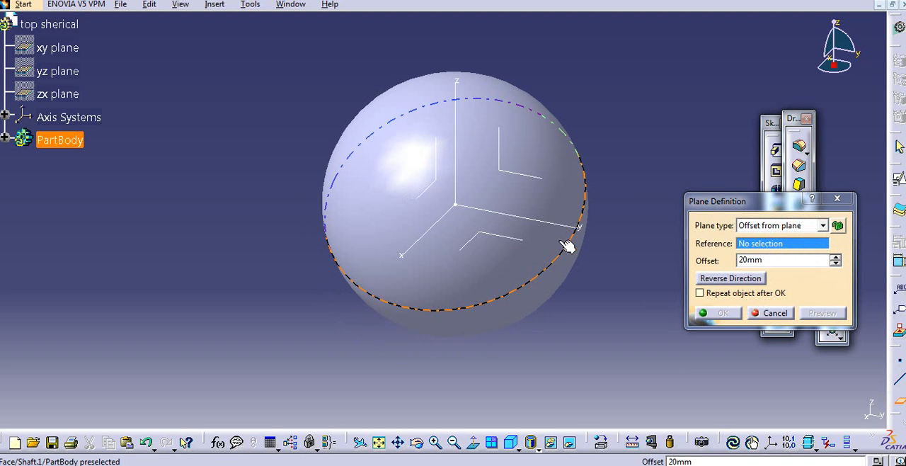
middle_click_drag(601, 259, 608, 233)
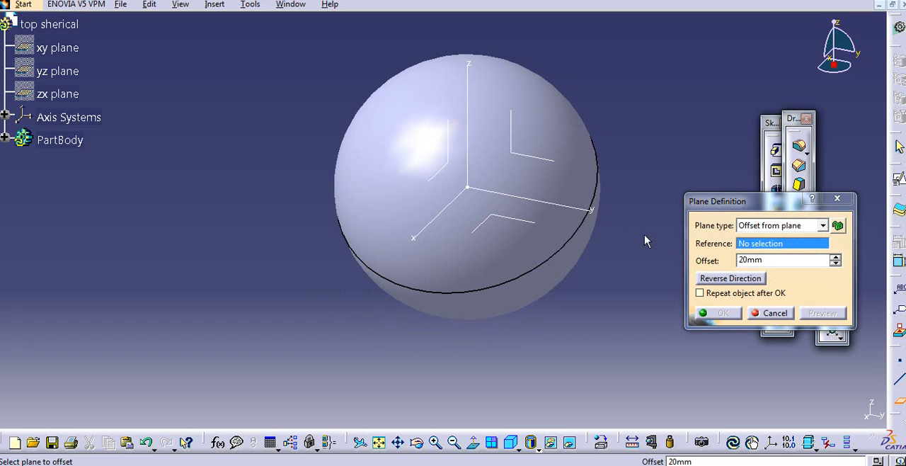
left_click(782, 229)
left_click(778, 253)
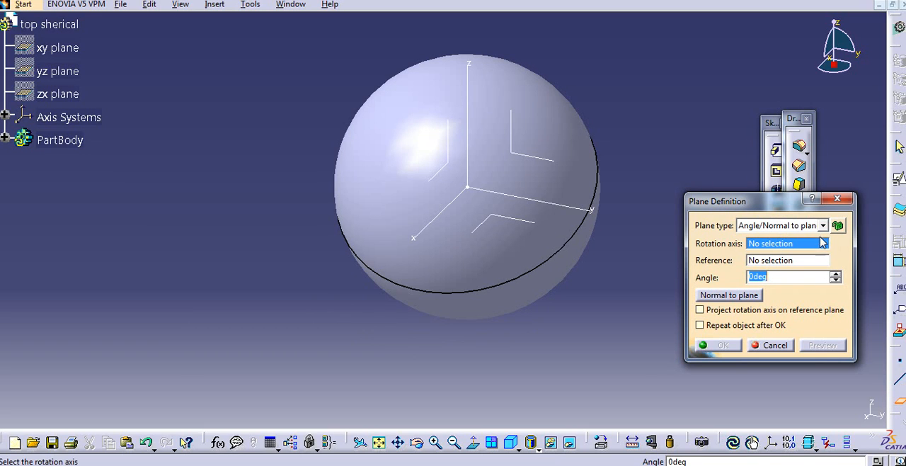
left_click(441, 213)
left_click(558, 165)
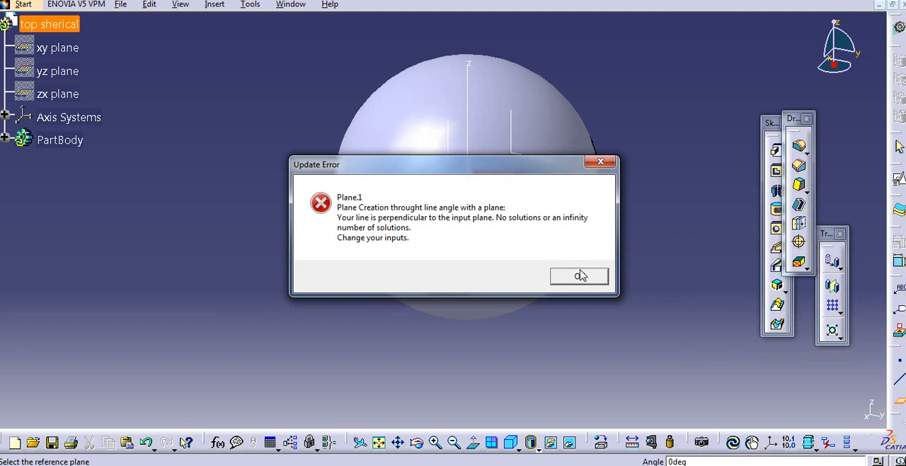
left_click(580, 276)
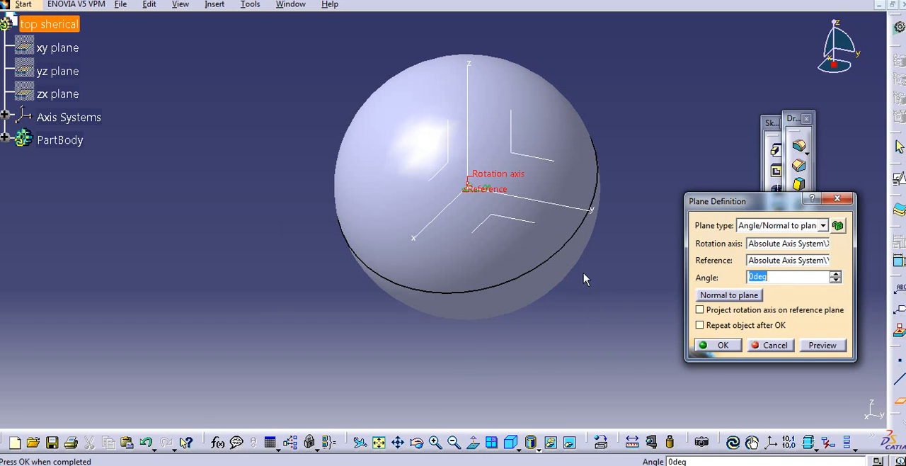
left_click(836, 278)
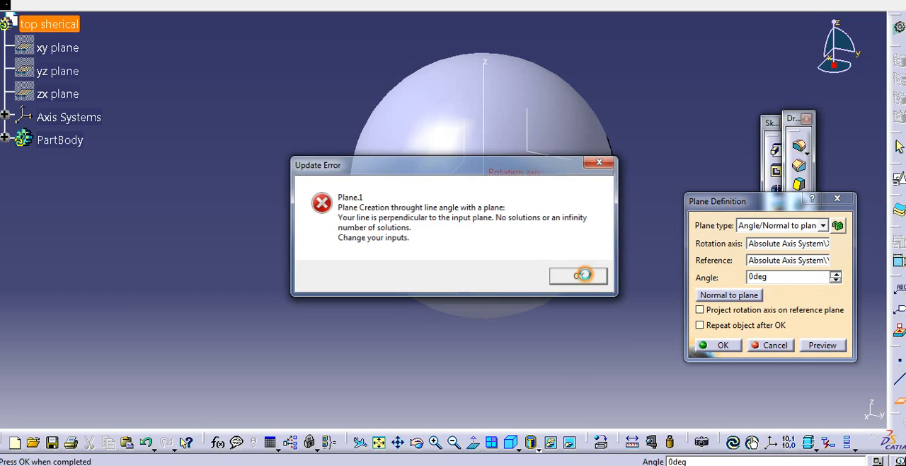
left_click(587, 276)
left_click(773, 345)
- Create an angled reference plane rotated about the absolute X axis from the XY plane, using the Angle/Normal to plane type
left_click(900, 401)
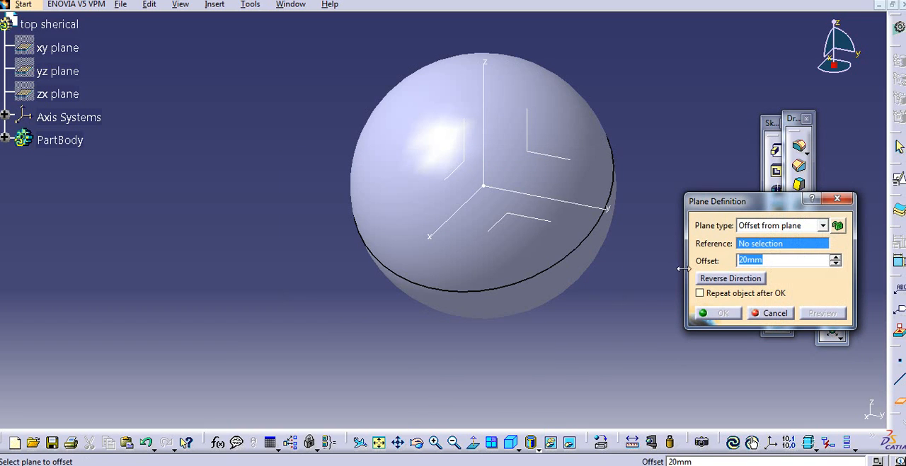
left_click(763, 227)
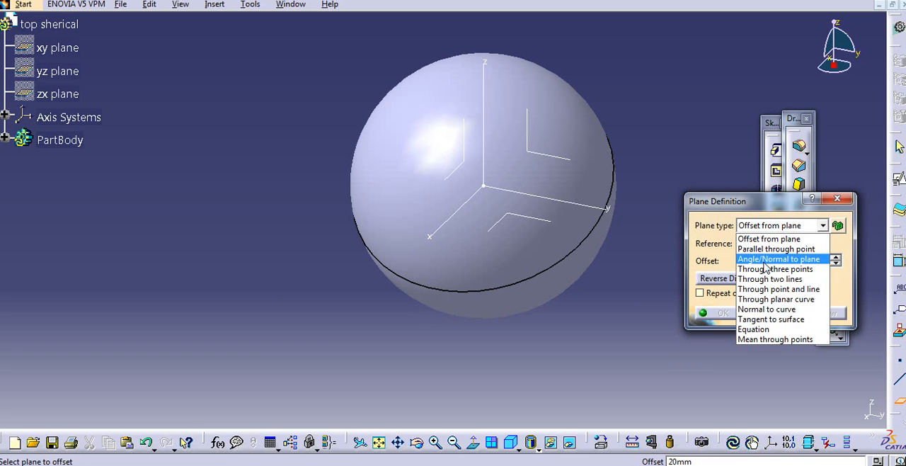
left_click(763, 258)
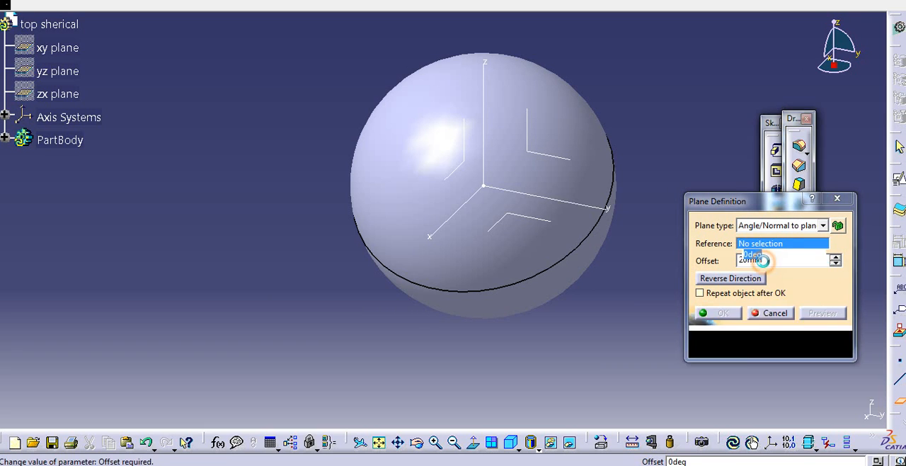
left_click(468, 214)
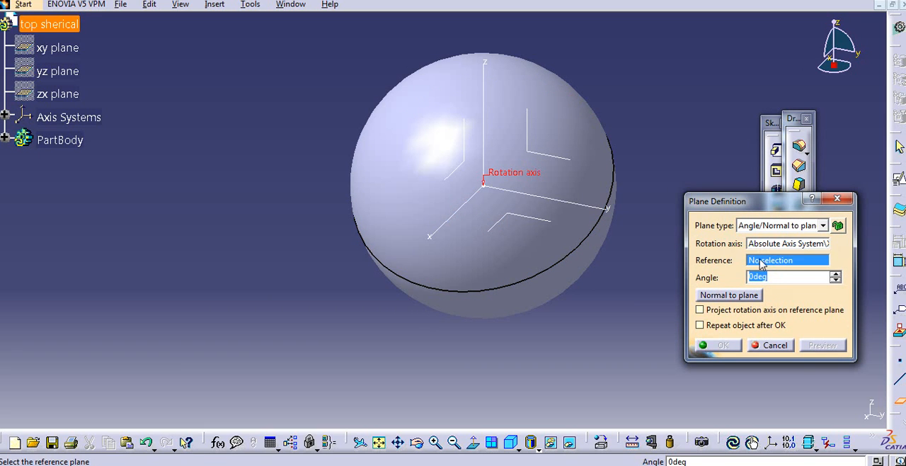
left_click(545, 223)
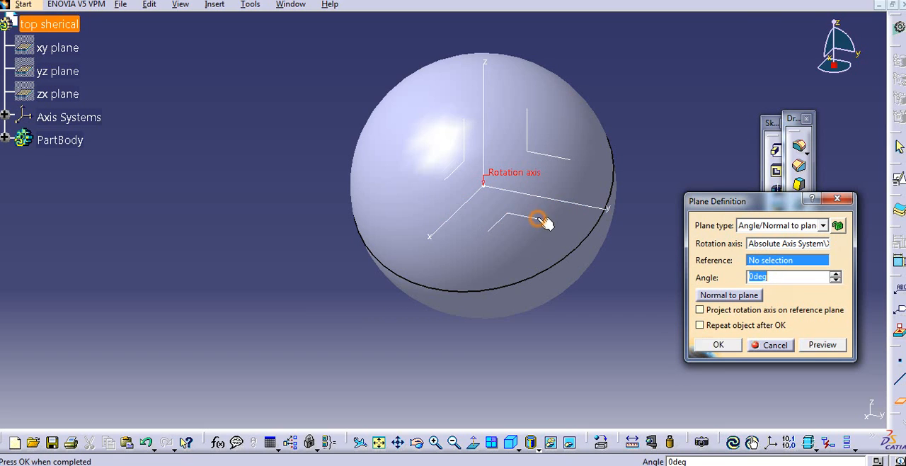
left_click(836, 273)
left_click(835, 274)
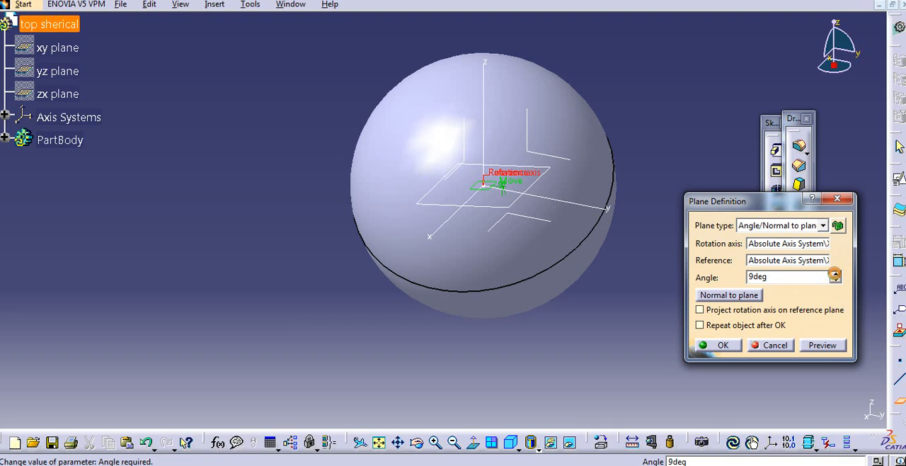
left_click(836, 274)
left_click(836, 274)
left_click(835, 274)
left_click(836, 273)
left_click(836, 273)
left_click(835, 273)
left_click(836, 273)
left_click(835, 274)
left_click(719, 345)
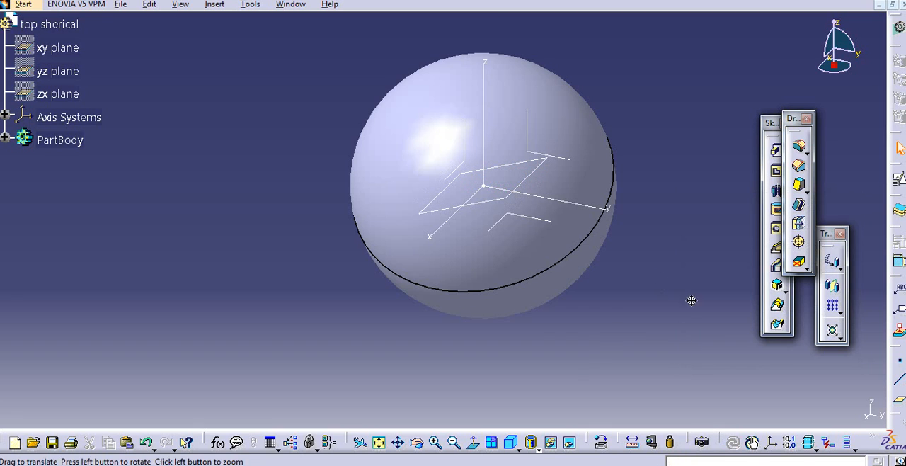
- Start a positioned sketch on the inclined plane and draw a centered rectangle about 40 by 42 mm at the origin
middle_click_drag(692, 301, 699, 302)
left_click(899, 180)
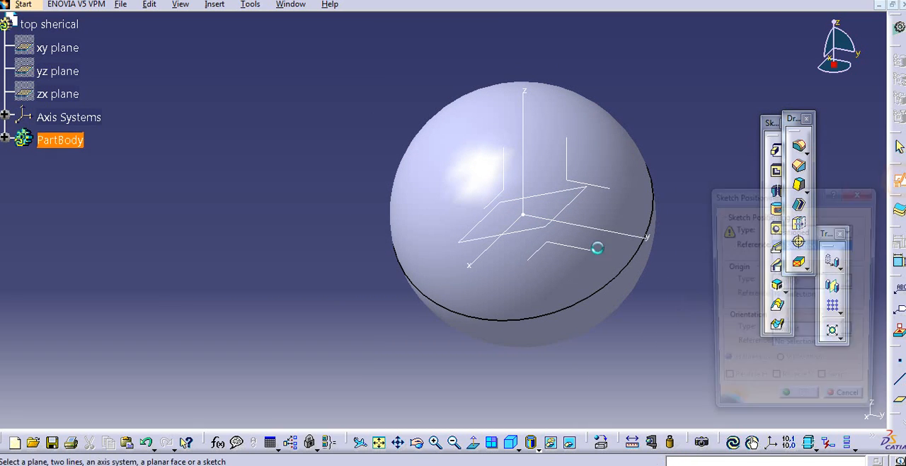
left_click(550, 228)
left_click(782, 404)
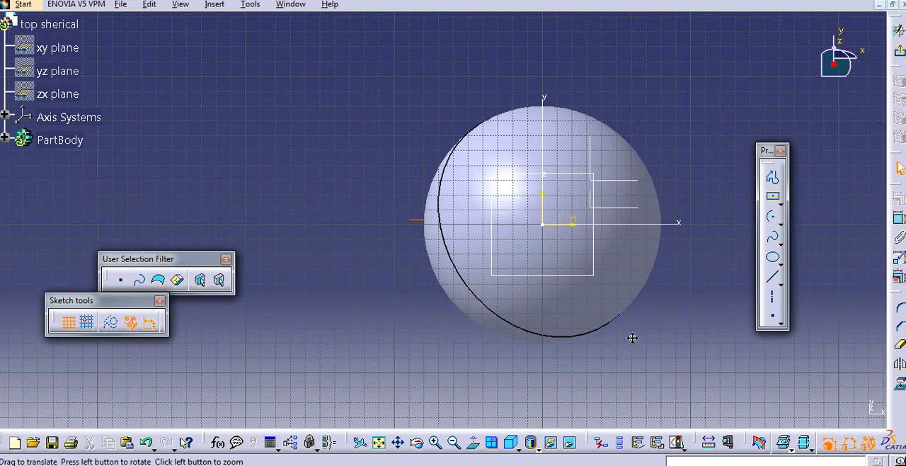
left_click(771, 203)
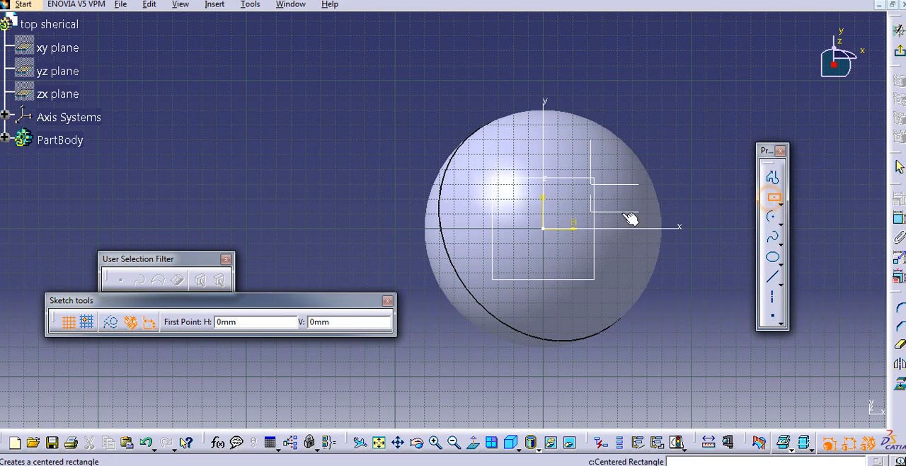
left_click(543, 227)
left_click(573, 257)
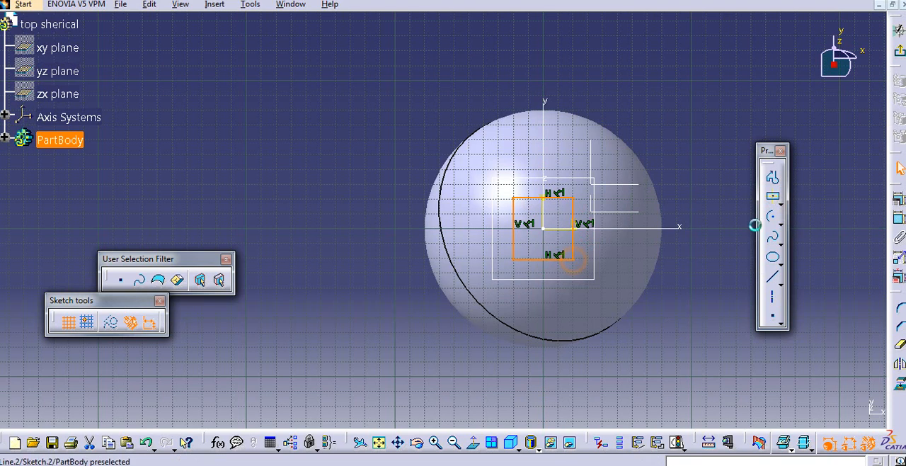
- Dimension the rectangle's height and set it to 30 mm
left_click(900, 218)
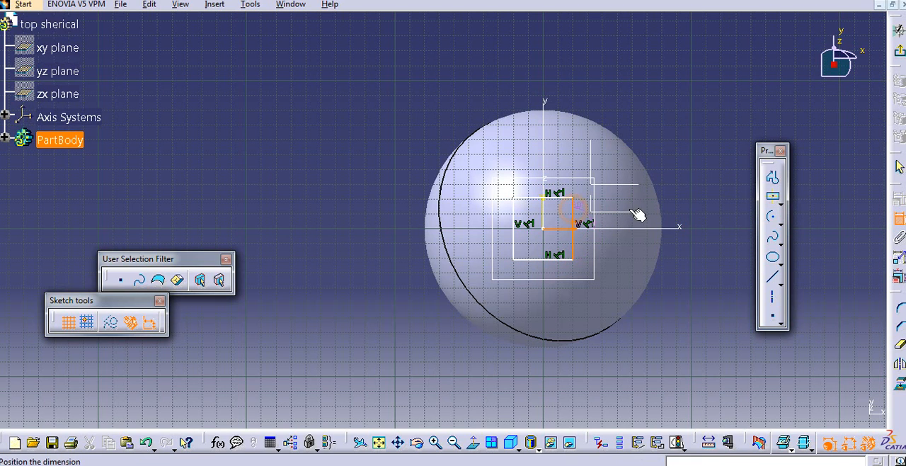
left_click(900, 219)
left_click(900, 219)
left_click(575, 222)
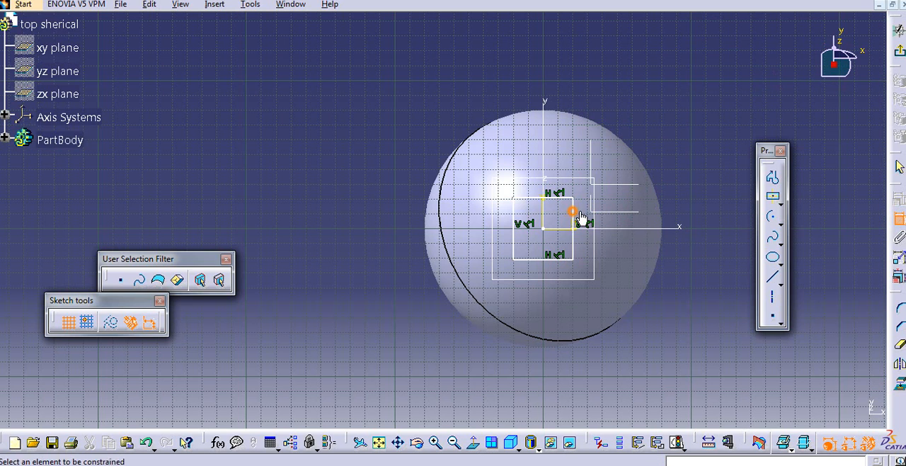
double_click(692, 217)
type("30")
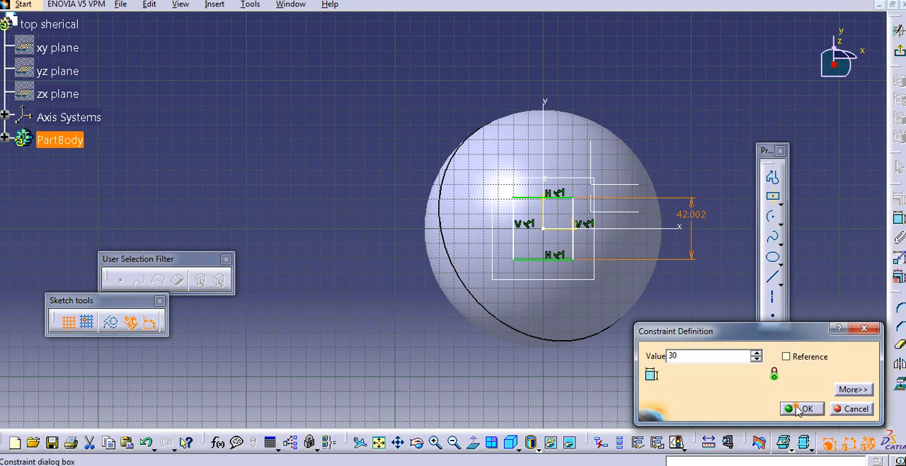
left_click(799, 409)
- Dimension the rectangle's width, set it to 30 mm, and exit the sketch
left_click(896, 220)
left_click(560, 252)
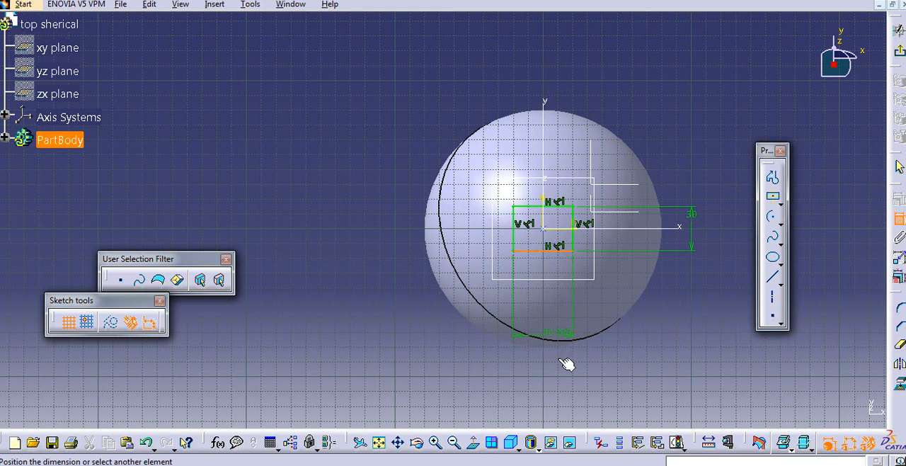
double_click(564, 376)
type("3")
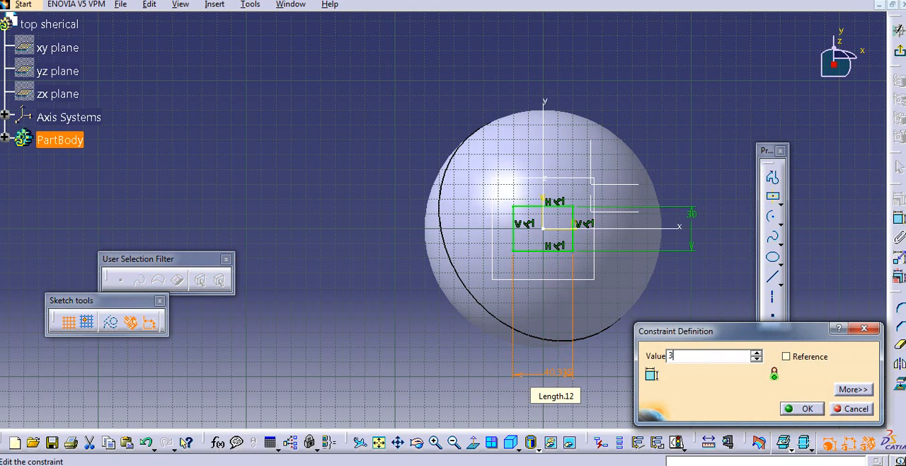
type("0")
left_click(804, 409)
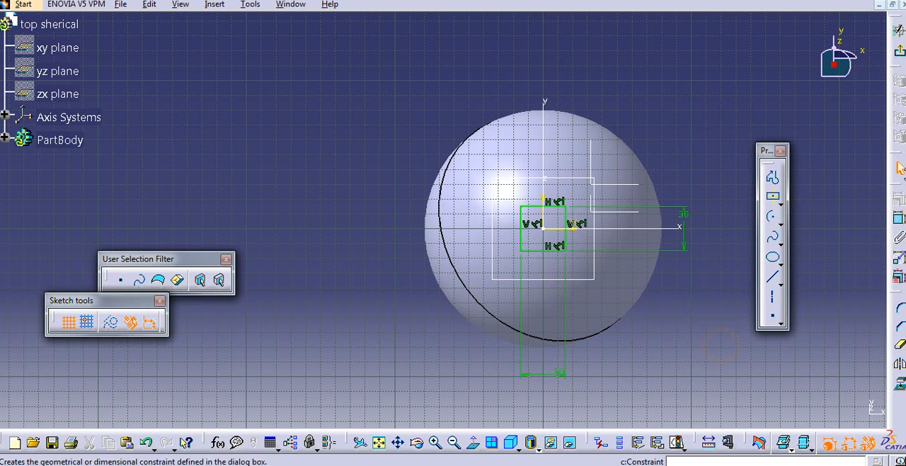
left_click(895, 50)
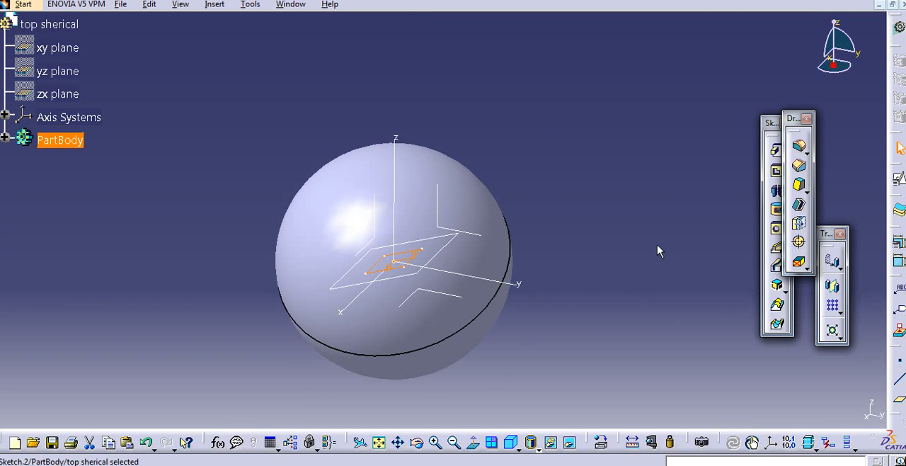
- Extrude the 30 mm square sketch on the inclined plane as a pad about 152 mm long
left_click(779, 157)
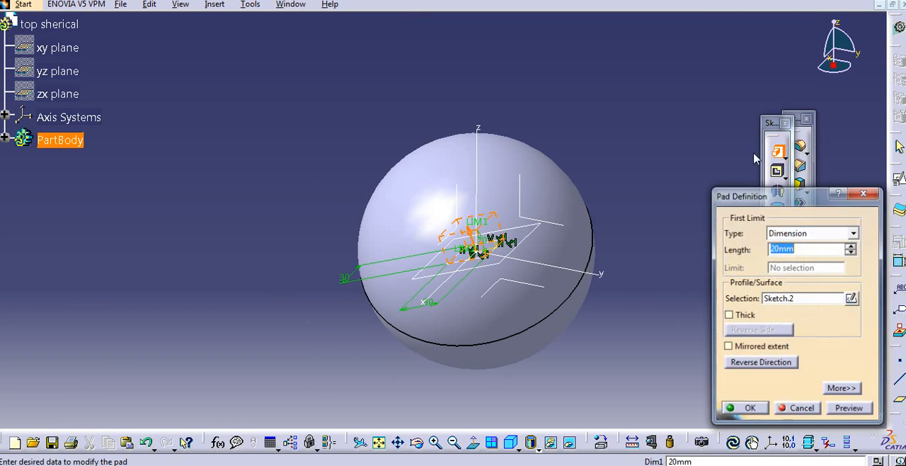
left_click_drag(478, 222, 473, 207)
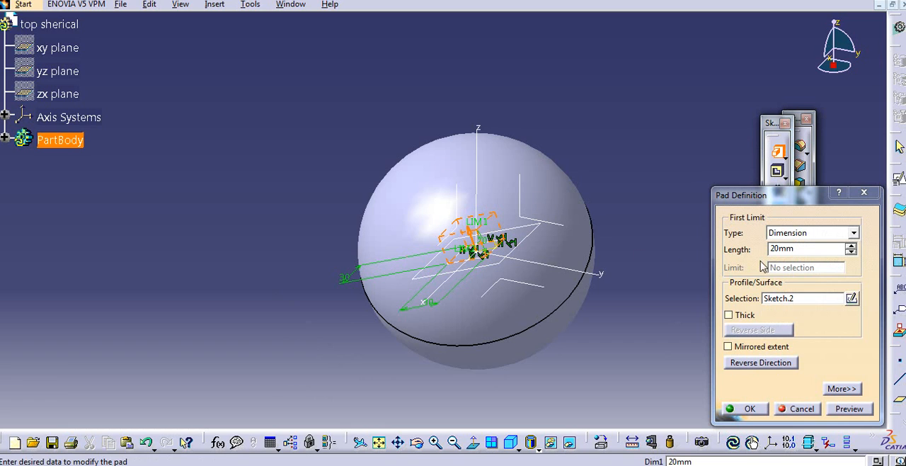
left_click(850, 246)
left_click(850, 246)
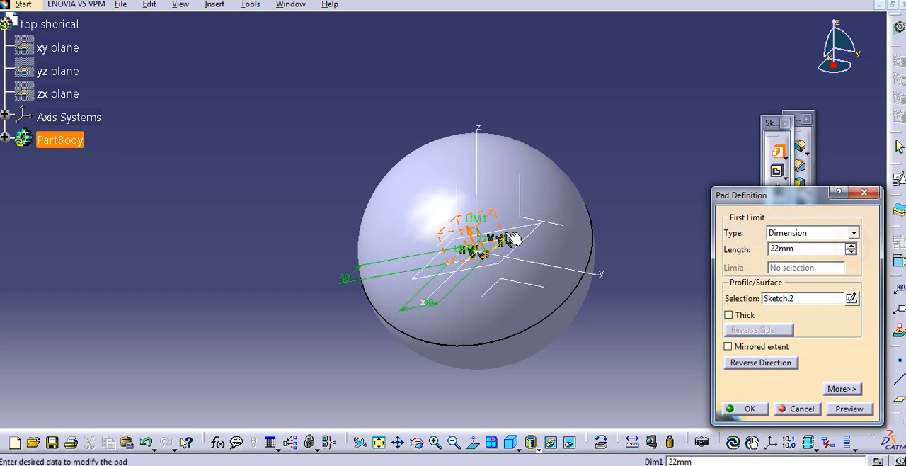
left_click_drag(468, 225, 339, 85)
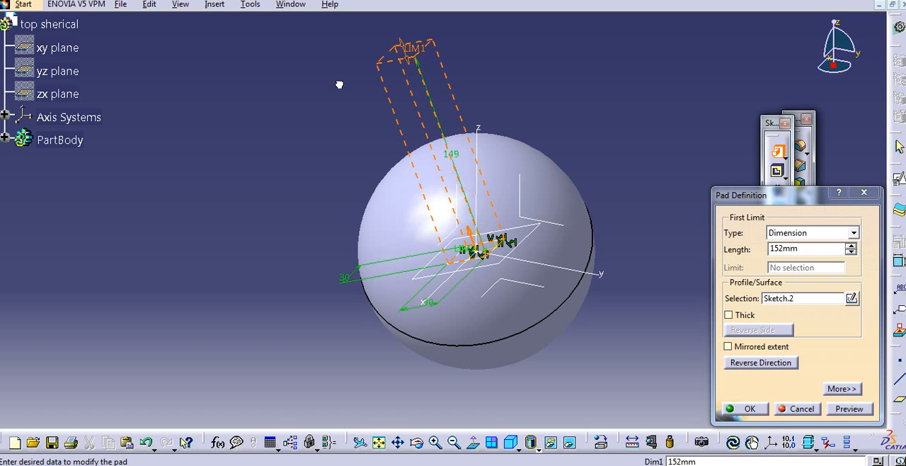
left_click(749, 408)
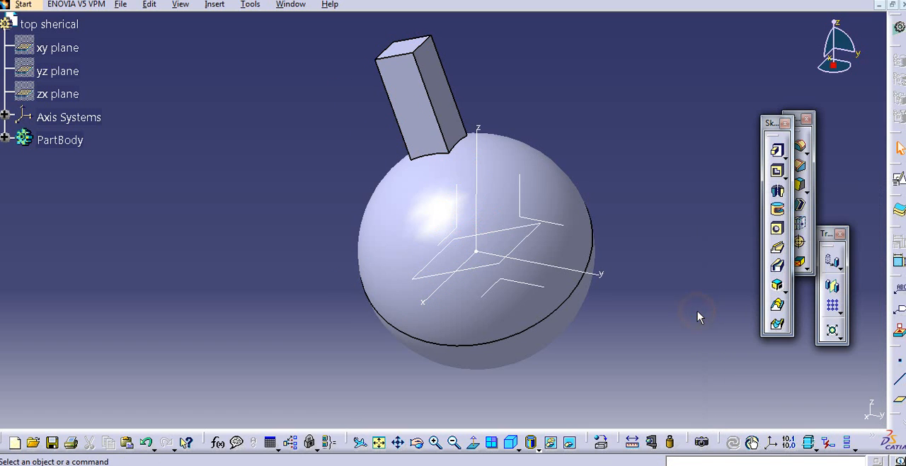
middle_click_drag(698, 312, 714, 305)
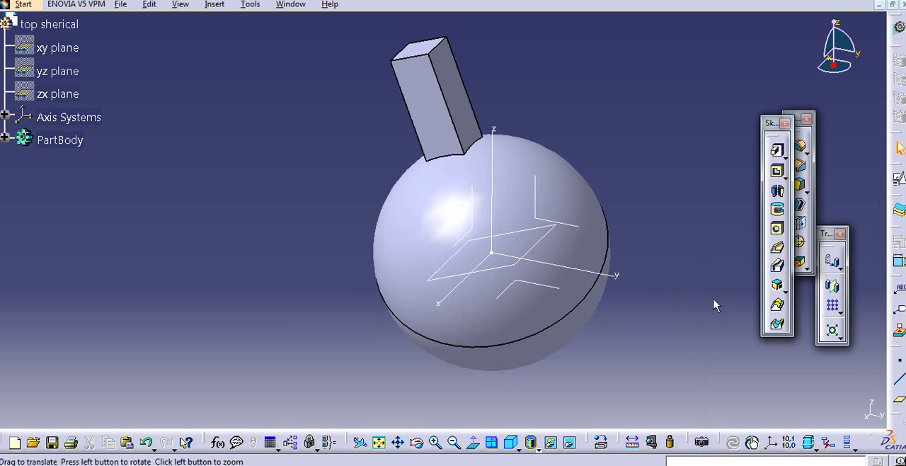
- Show the finished part in isometric view and save it as "top sherical" in the spherical joint folder
left_click(517, 439)
middle_click_drag(608, 319, 661, 289)
left_click(121, 6)
left_click(141, 103)
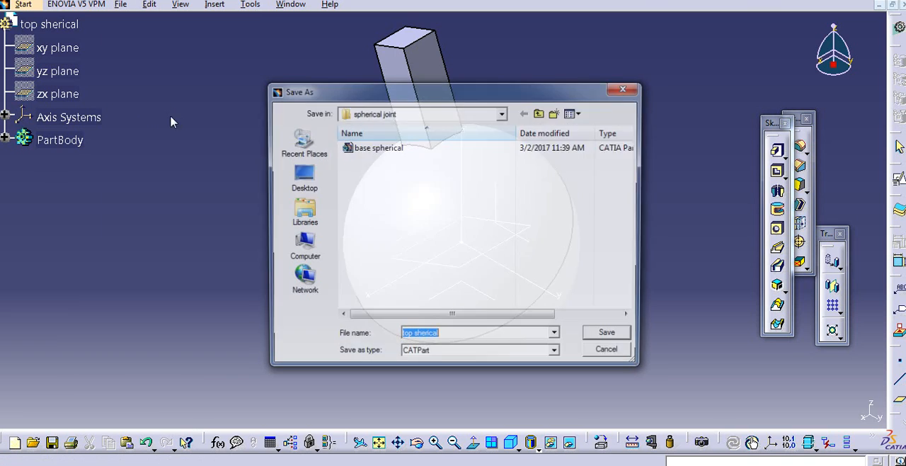
left_click(609, 337)
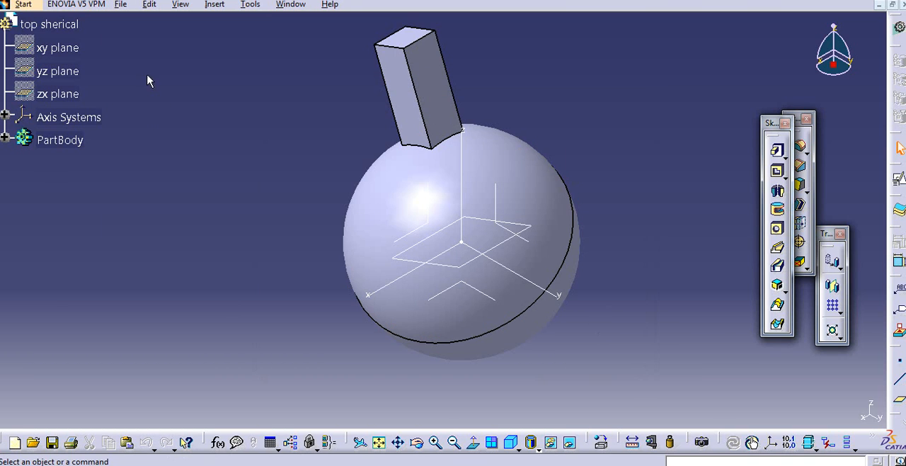
- Start a new product in the Assembly Design workbench
left_click(24, 4)
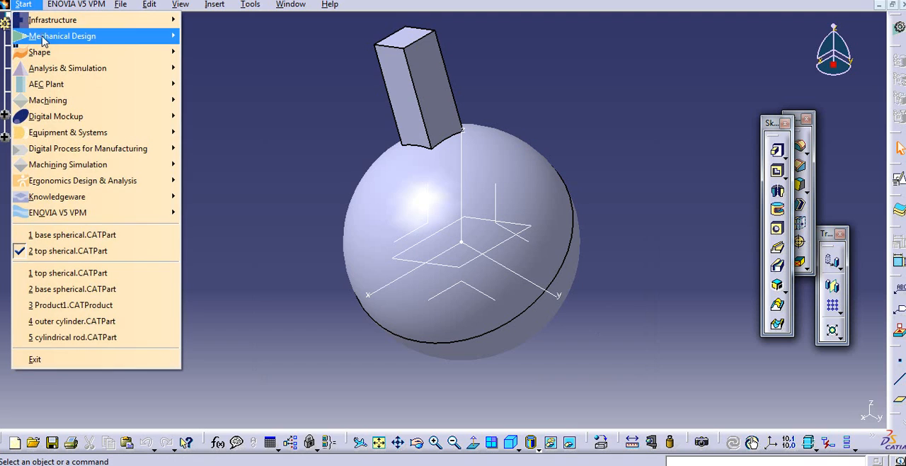
mouse_move(139, 44)
left_click(209, 53)
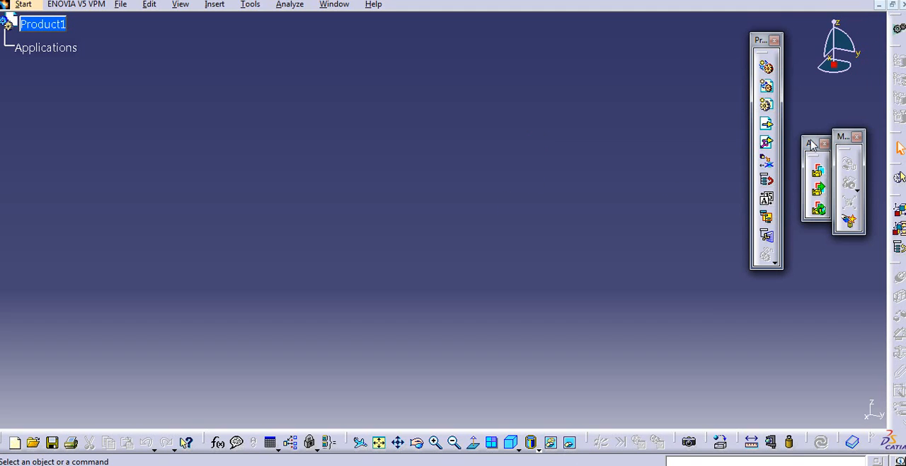
- Insert the existing "base spherical" part from the spherical joint folder into Product1 and fix it in place
left_click(766, 124)
left_click(62, 26)
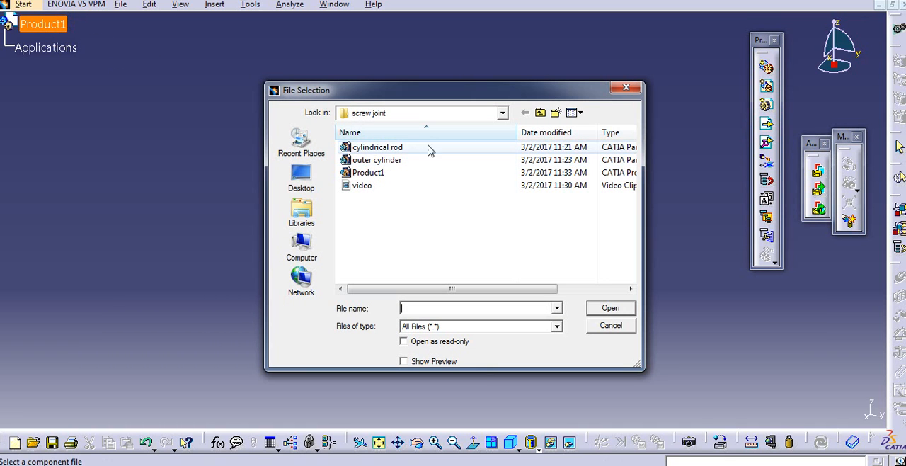
left_click(540, 113)
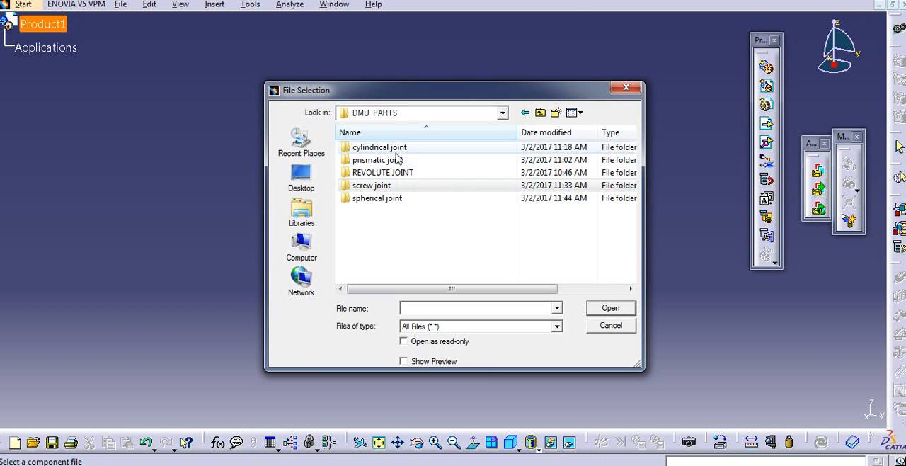
double_click(389, 199)
left_click(383, 147)
left_click(609, 307)
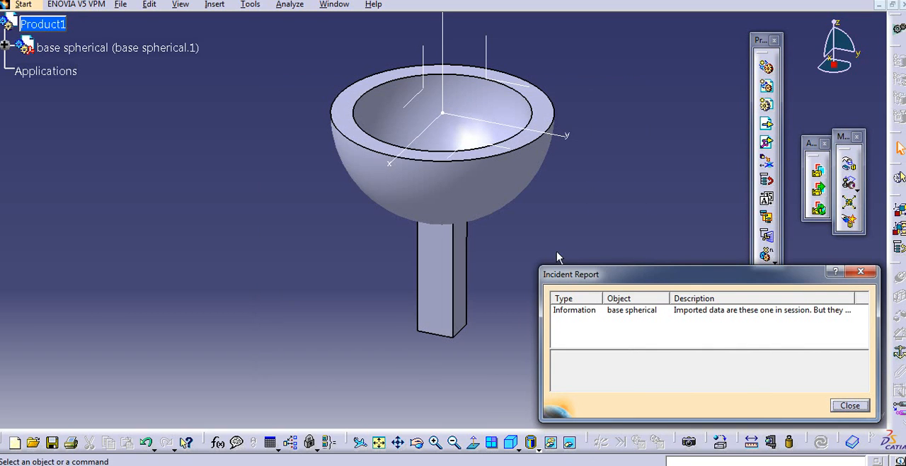
left_click(849, 404)
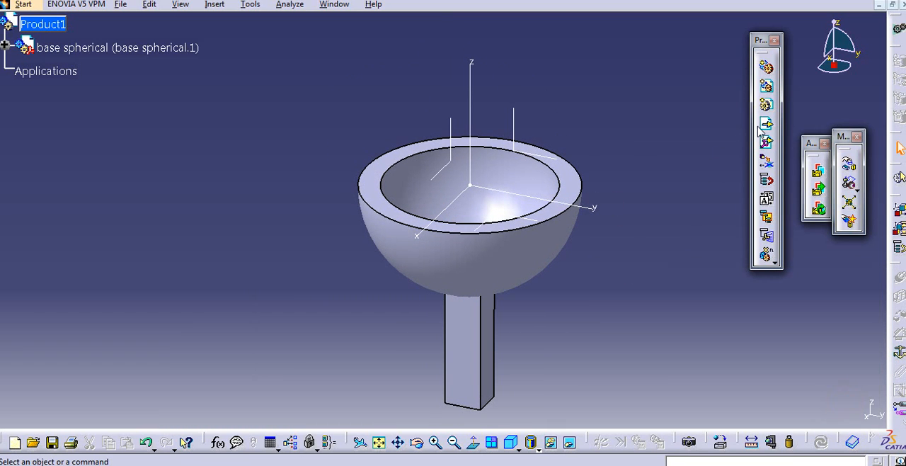
left_click(897, 354)
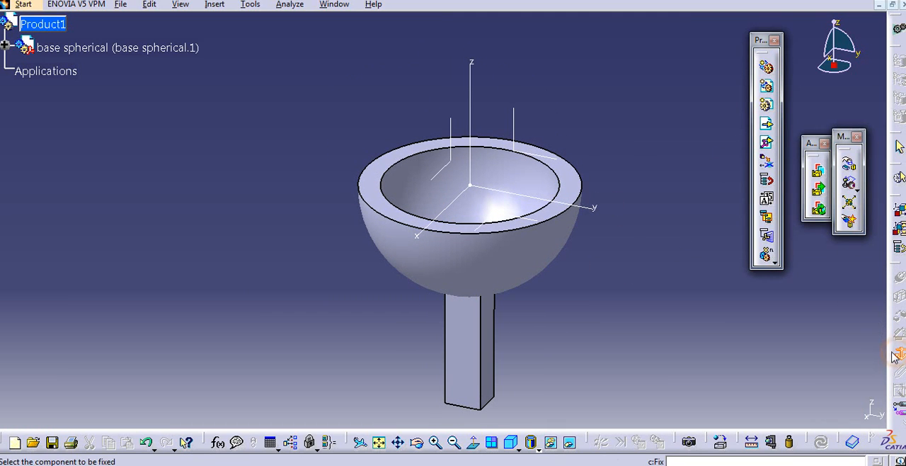
left_click(505, 245)
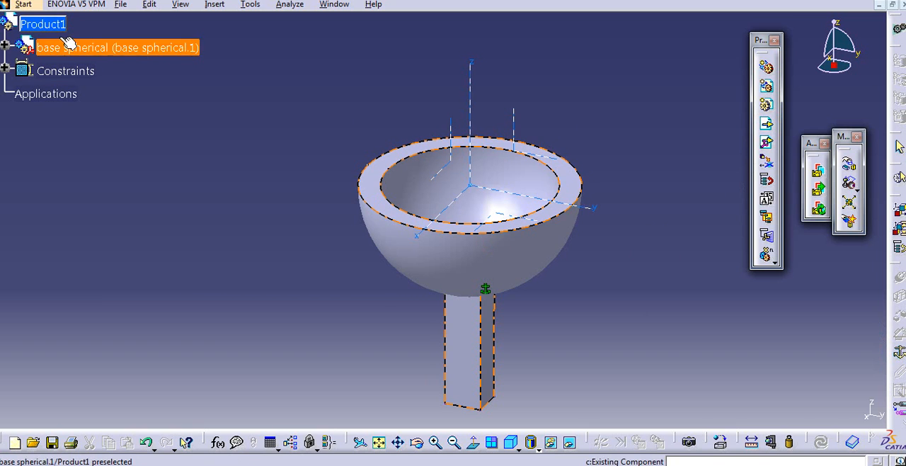
- Insert the existing "top sherical" part from the spherical joint folder into Product1
left_click(31, 24)
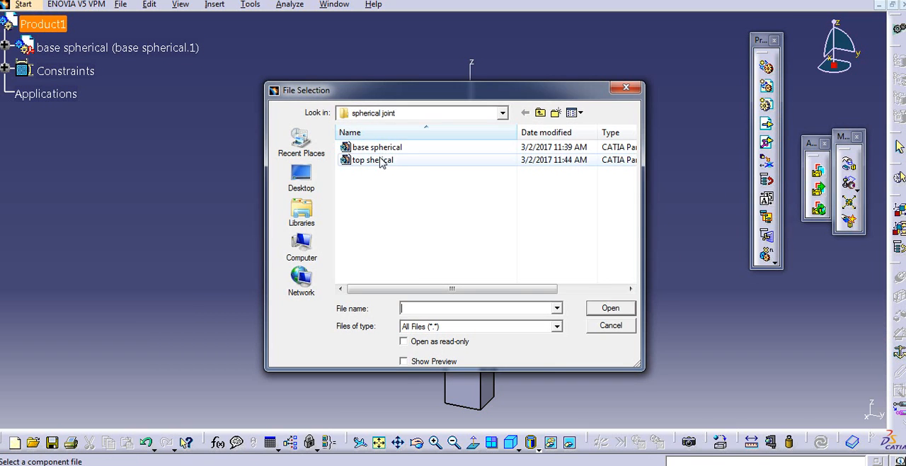
left_click(373, 160)
left_click(596, 309)
middle_click_drag(526, 227, 459, 278)
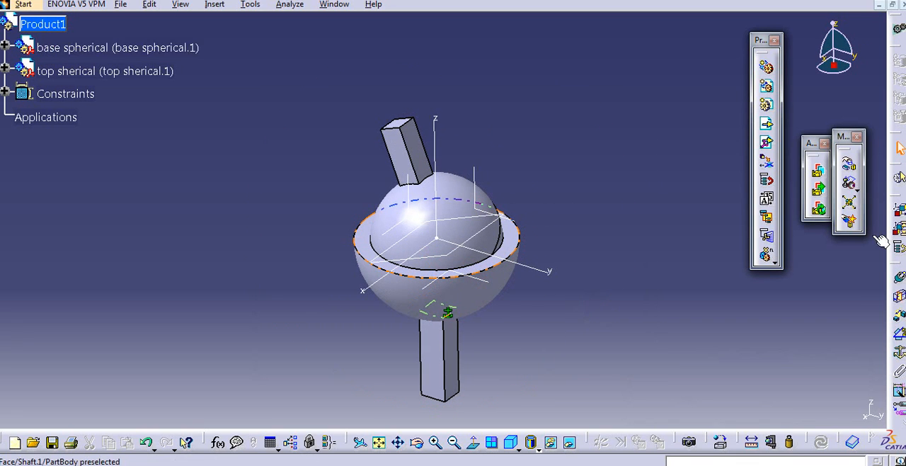
- Move the top part up and away from the base with the Manipulation tool so the two parts are separated
left_click(849, 164)
left_click_drag(459, 190, 600, 92)
left_click(805, 408)
- Add a line contact constraint between the ball's surface and the socket's inner rim, and update the assembly
middle_click_drag(625, 286, 649, 286)
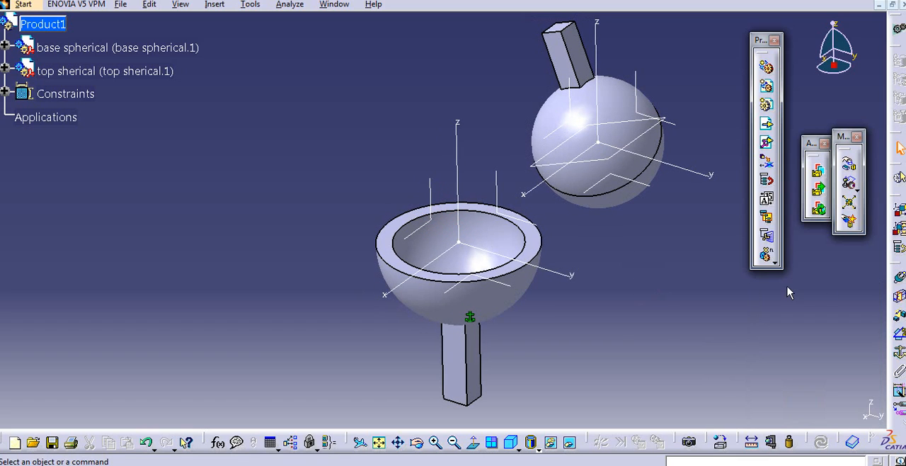
middle_click_drag(752, 292, 762, 294)
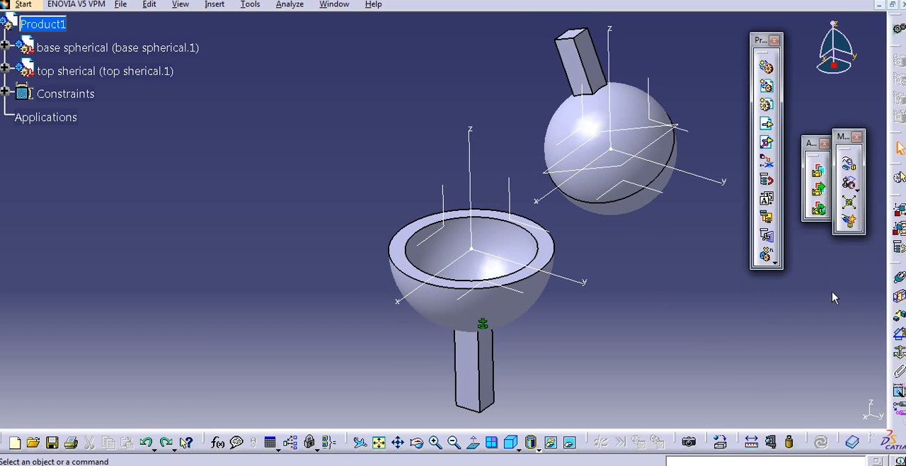
left_click(899, 296)
left_click(620, 199)
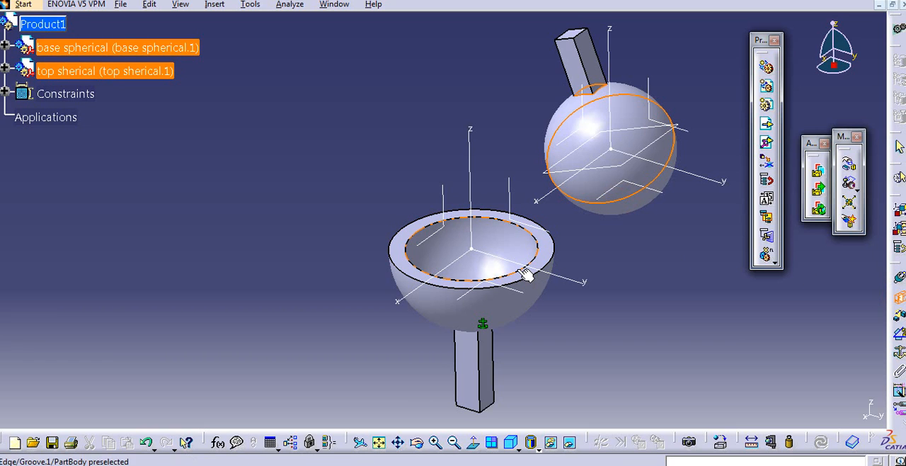
left_click(517, 269)
left_click(797, 402)
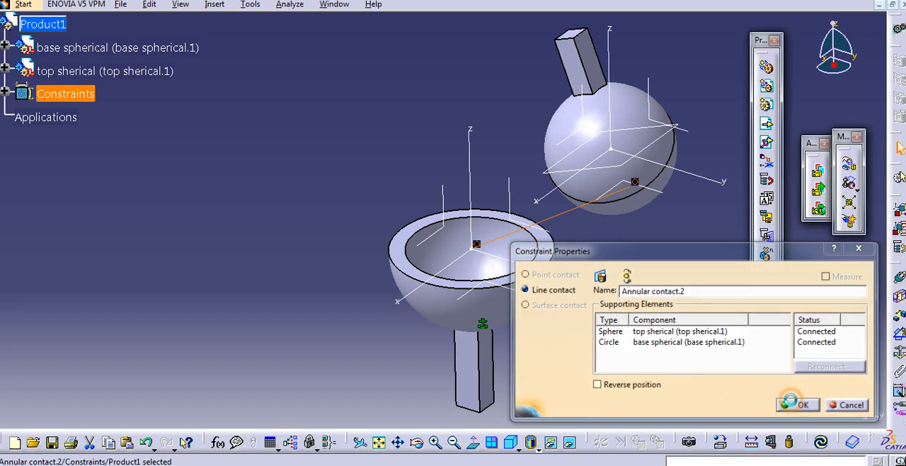
left_click(821, 441)
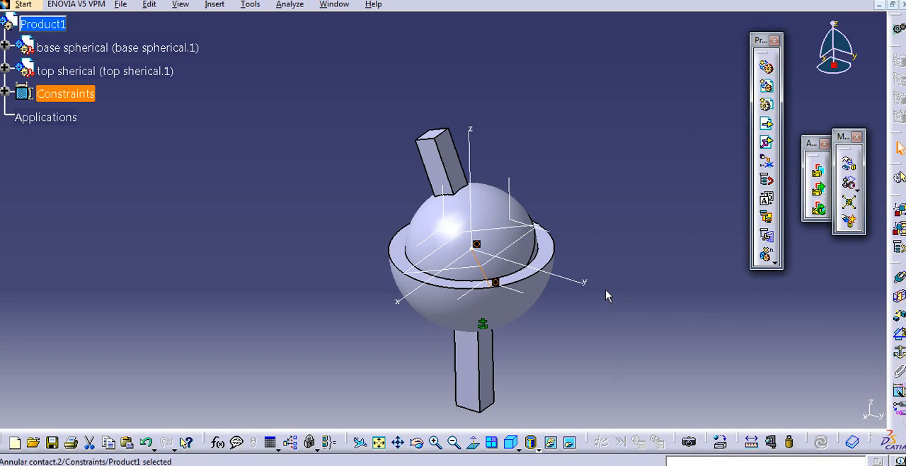
- Switch the assembly to the DMU Kinematics workbench
middle_click_drag(566, 300, 570, 243)
middle_click_drag(559, 213, 537, 162)
left_click(702, 325)
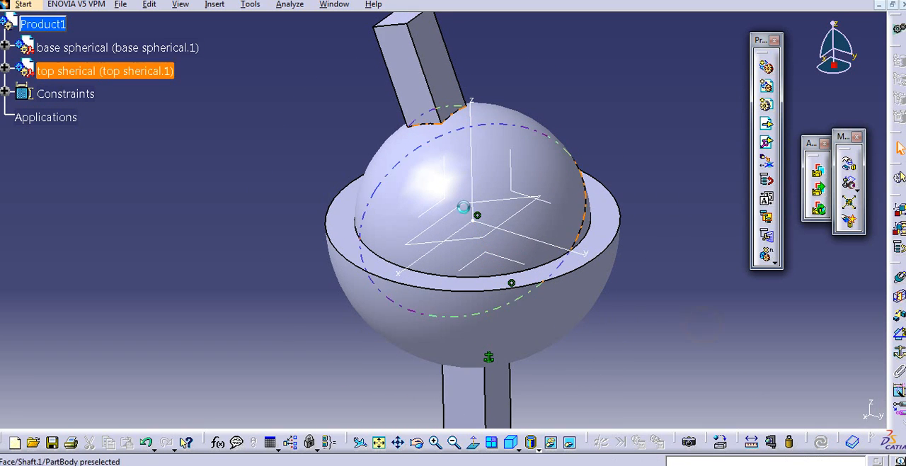
left_click(25, 6)
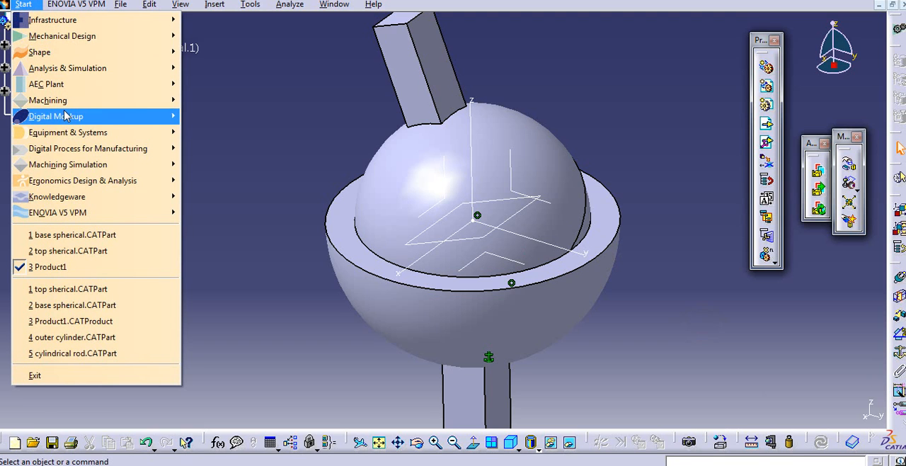
mouse_move(67, 119)
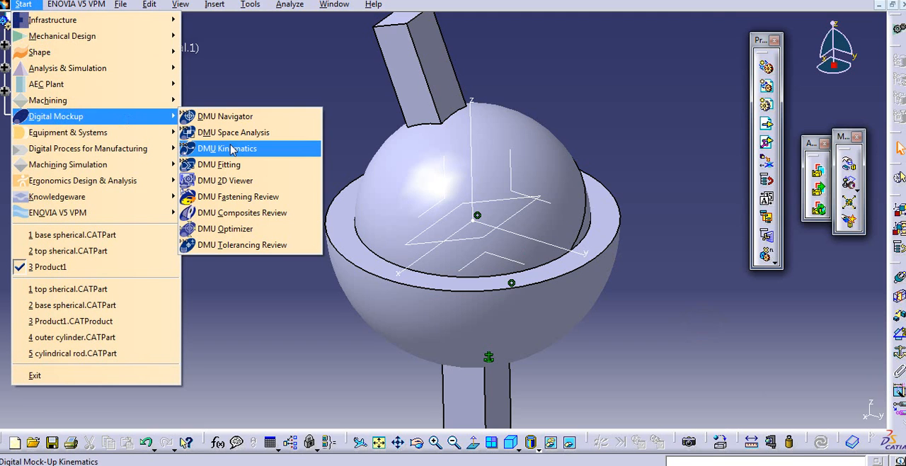
left_click(227, 148)
- Delete the product's whole Constraints set
middle_click_drag(477, 187, 455, 210)
left_click(473, 187)
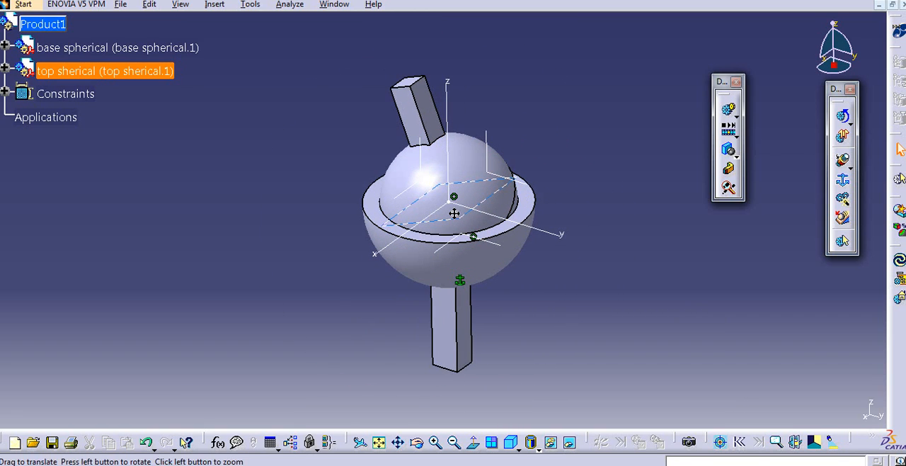
middle_click_drag(606, 231, 624, 228)
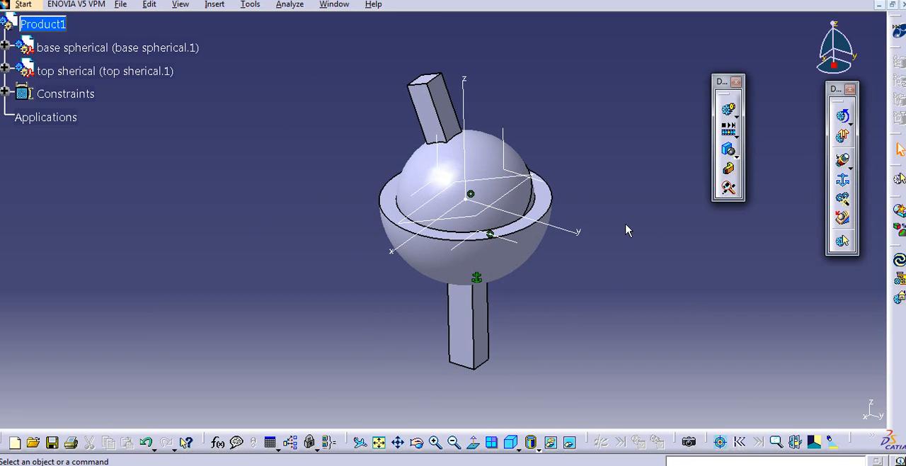
right_click(62, 95)
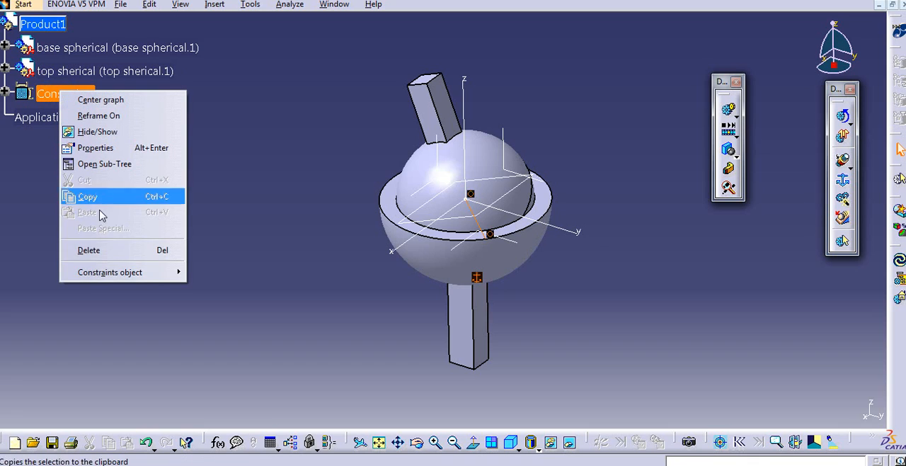
left_click(113, 249)
middle_click_drag(607, 250, 614, 261)
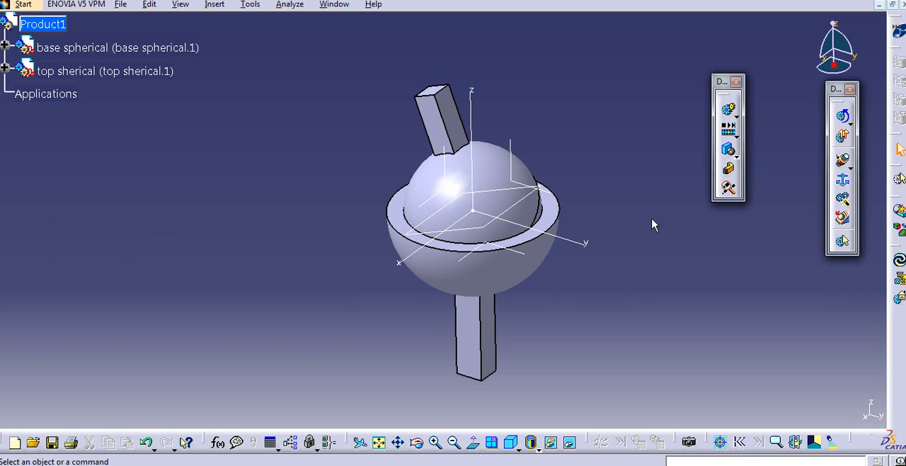
- Create a new mechanism with the default name and define the base as its fixed part
left_click(842, 182)
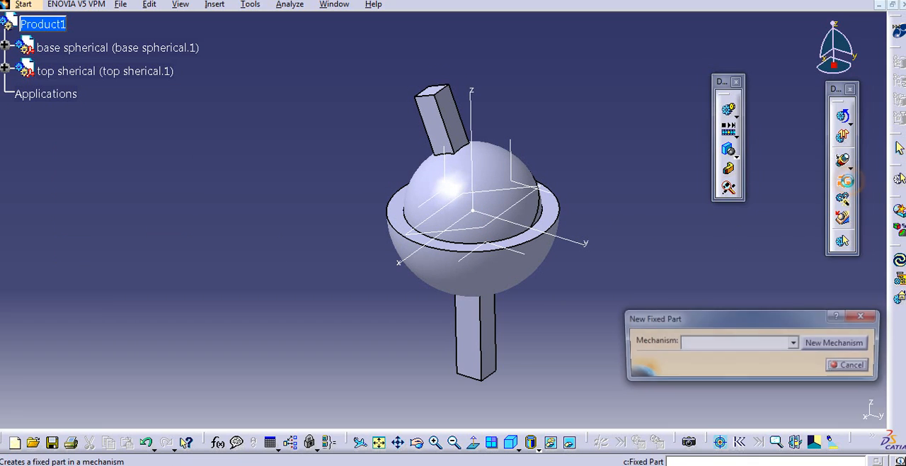
left_click(836, 343)
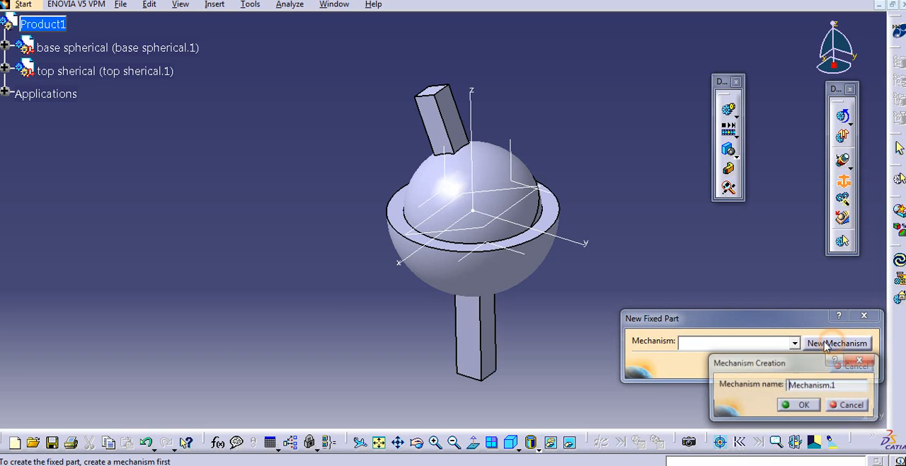
left_click(804, 405)
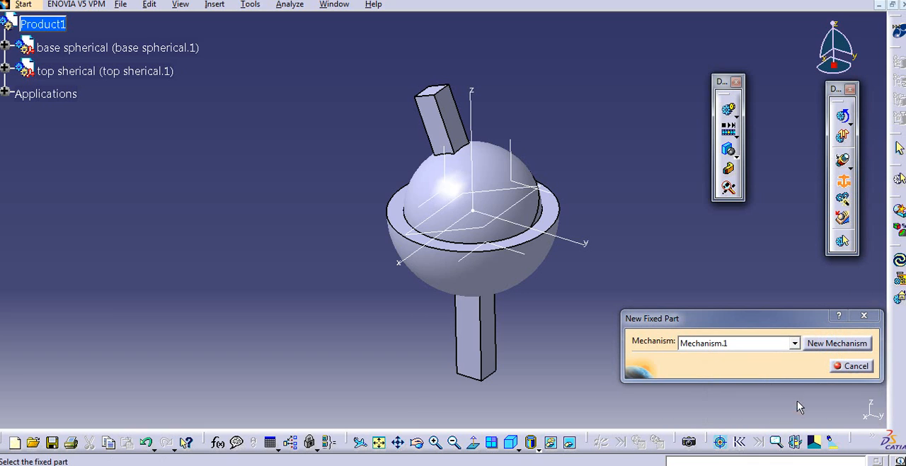
left_click(540, 269)
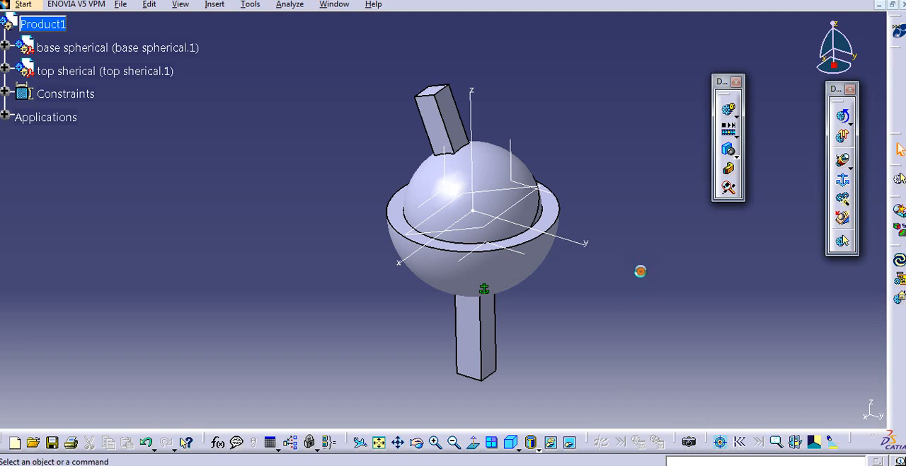
middle_click_drag(594, 257, 572, 262)
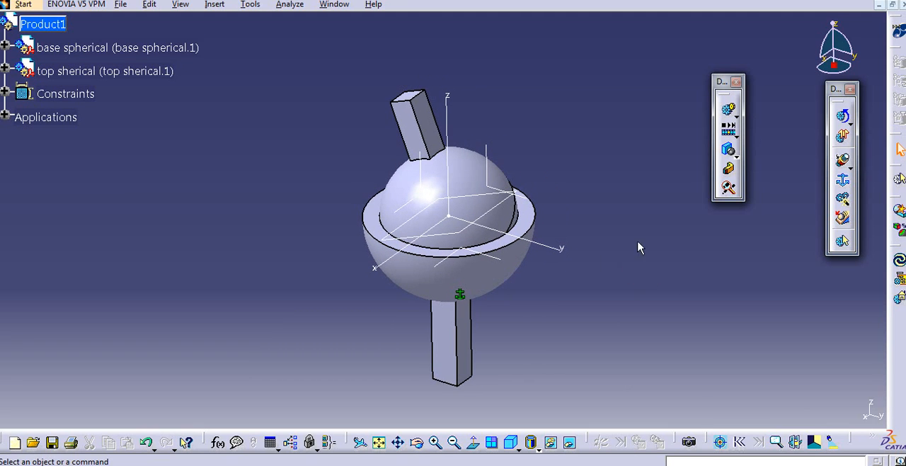
left_click(851, 164)
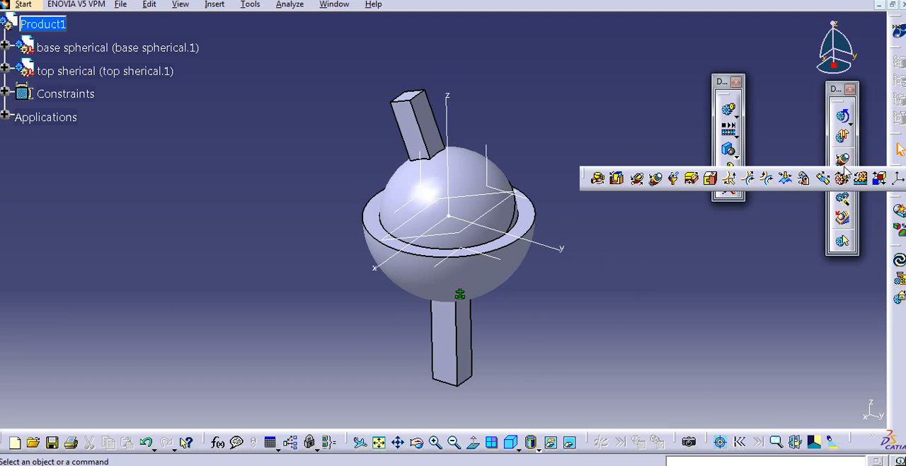
left_click(672, 178)
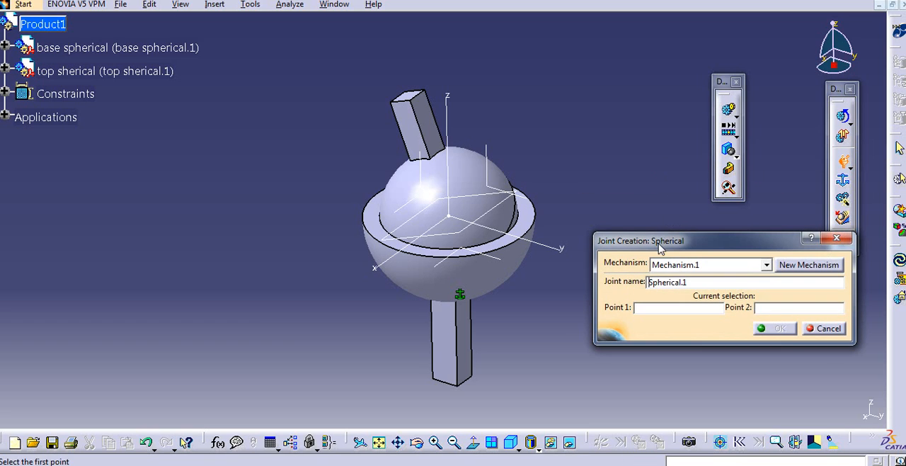
left_click_drag(657, 247, 643, 253)
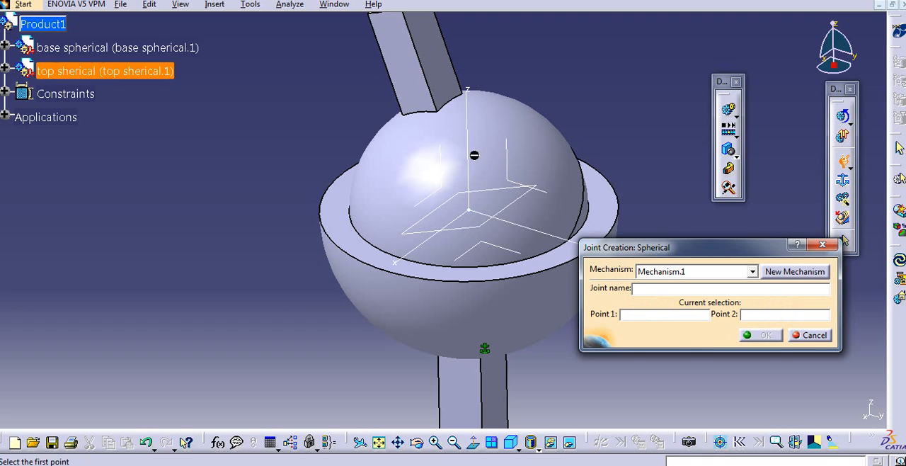
left_click(811, 335)
middle_click_drag(647, 290, 660, 281)
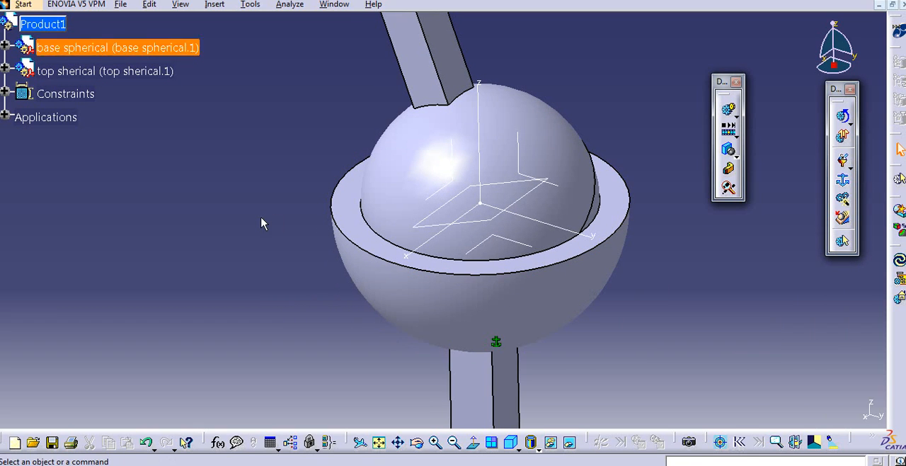
mouse_move(248, 218)
middle_mouse_down()
mouse_move(248, 233)
mouse_move(239, 229)
middle_mouse_up()
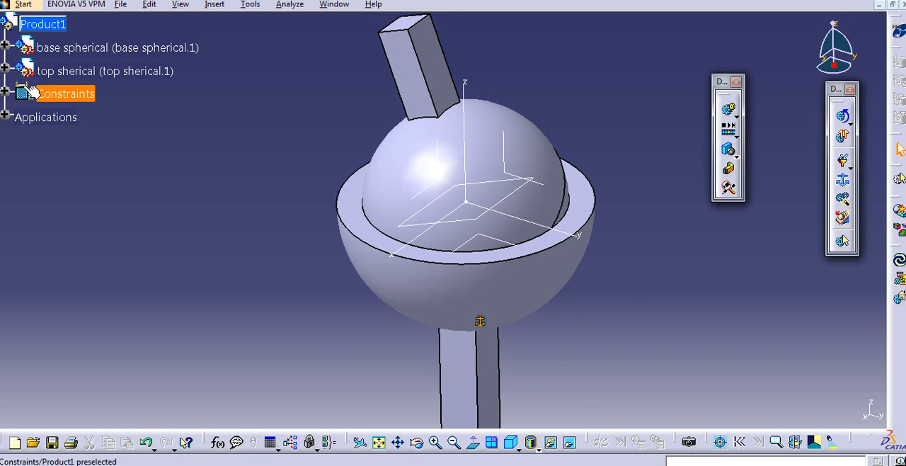
- Expand the base spherical component in the tree and activate its part for editing in Part Design
left_click(5, 45)
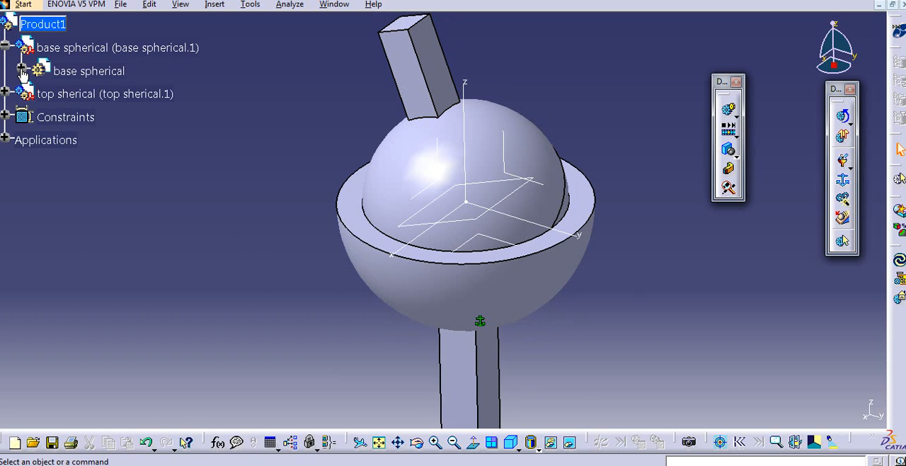
left_click(23, 69)
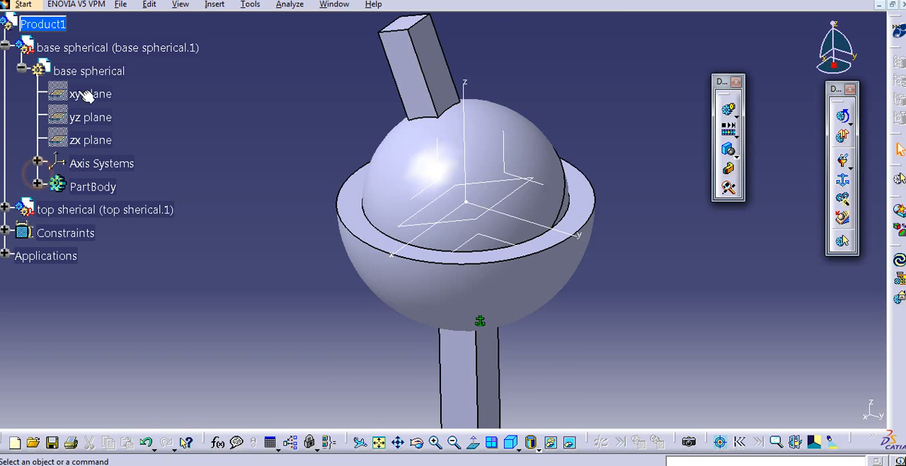
left_click(83, 72)
mouse_move(274, 166)
middle_mouse_down()
mouse_move(285, 168)
mouse_move(267, 180)
middle_mouse_up()
middle_click_drag(617, 290, 609, 275)
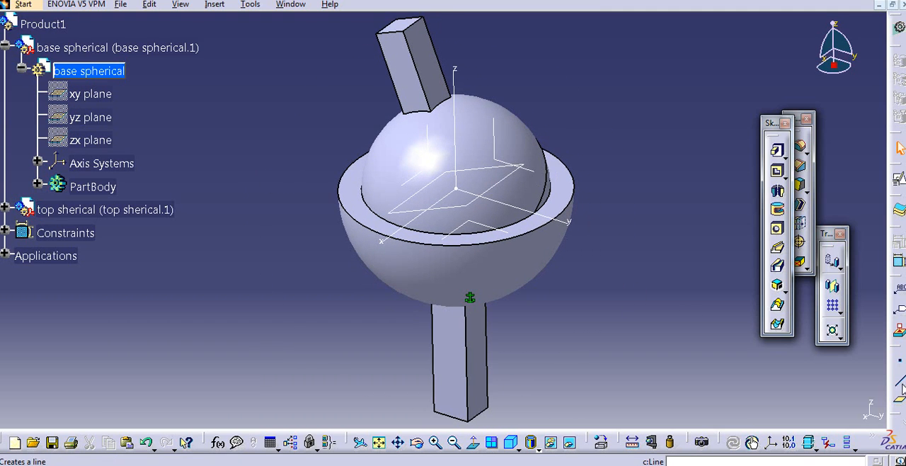
- Create a reference point of type Circle / Sphere / Ellipse center on the base socket's outer spherical face
left_click(900, 359)
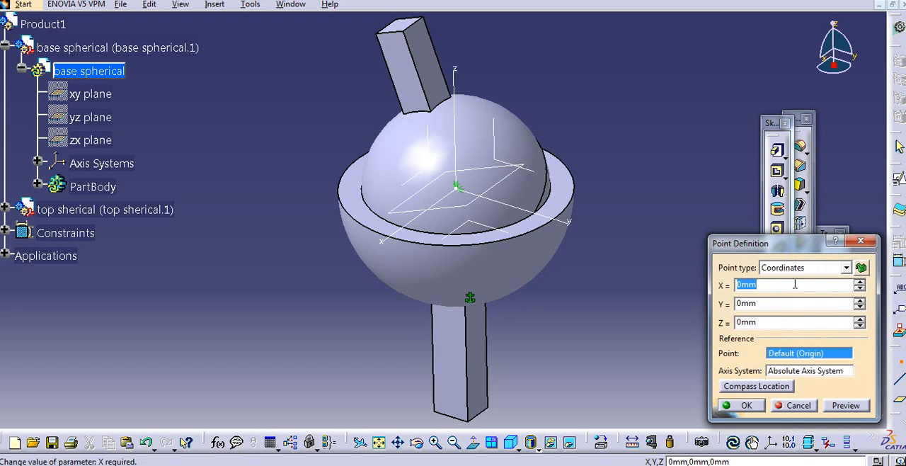
left_click(846, 267)
left_click(798, 319)
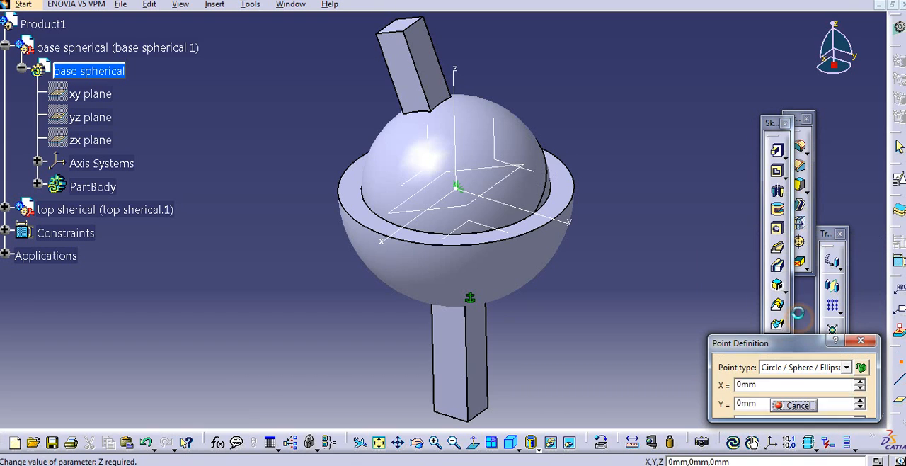
left_click_drag(767, 342, 706, 267)
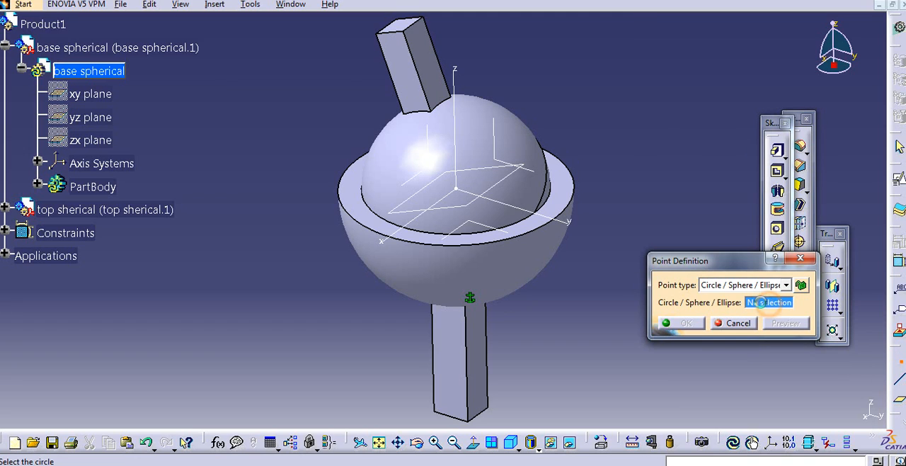
middle_click_drag(534, 255, 536, 243)
left_click(531, 246)
middle_click_drag(511, 252, 471, 242)
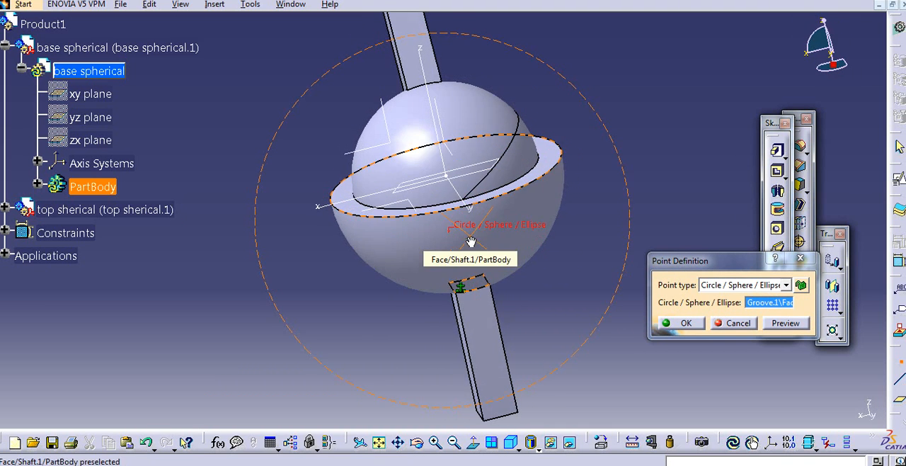
left_click(672, 323)
middle_click_drag(479, 223, 491, 225)
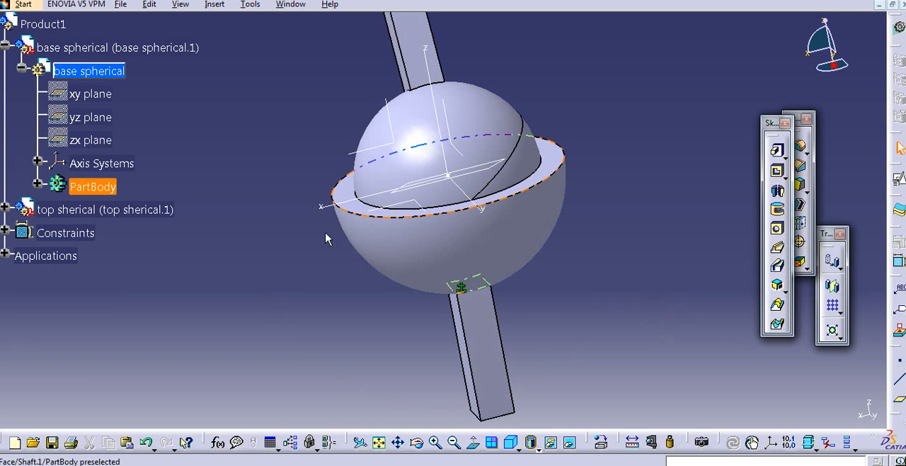
- Expand the base's PartBody and check the new centre point in the tree and the model
left_click(38, 162)
left_click(38, 162)
left_click(38, 184)
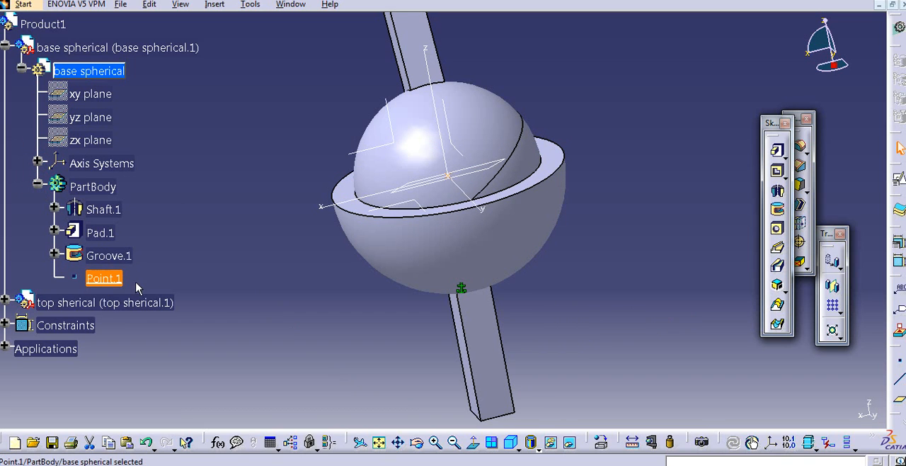
middle_click_drag(266, 248, 289, 241)
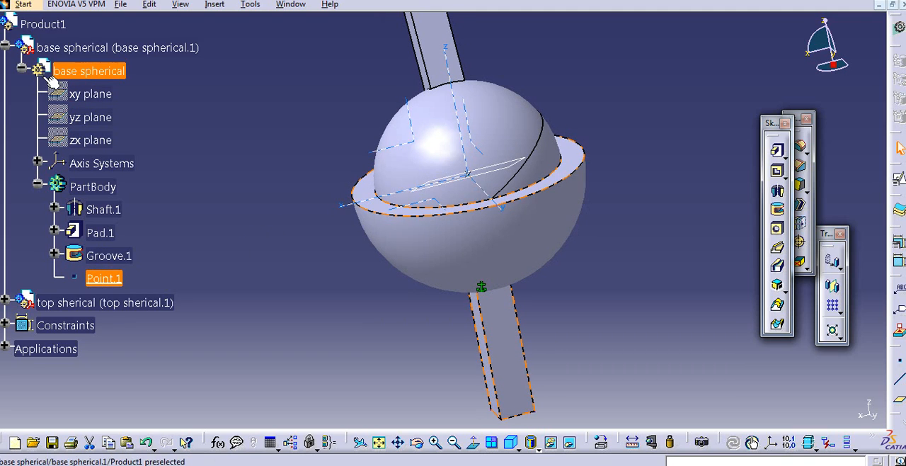
left_click(309, 187)
left_click(471, 257)
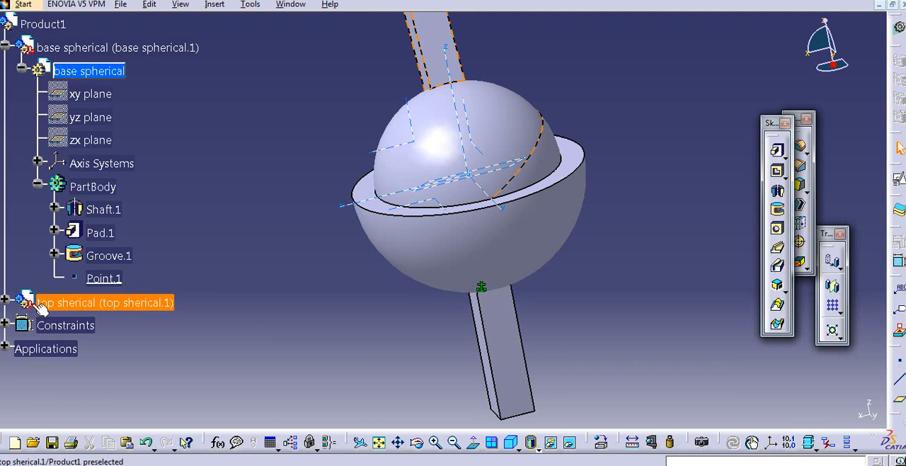
- Expand the top component in the tree and activate its part for editing
left_click(5, 303)
left_click(6, 302)
left_click(6, 302)
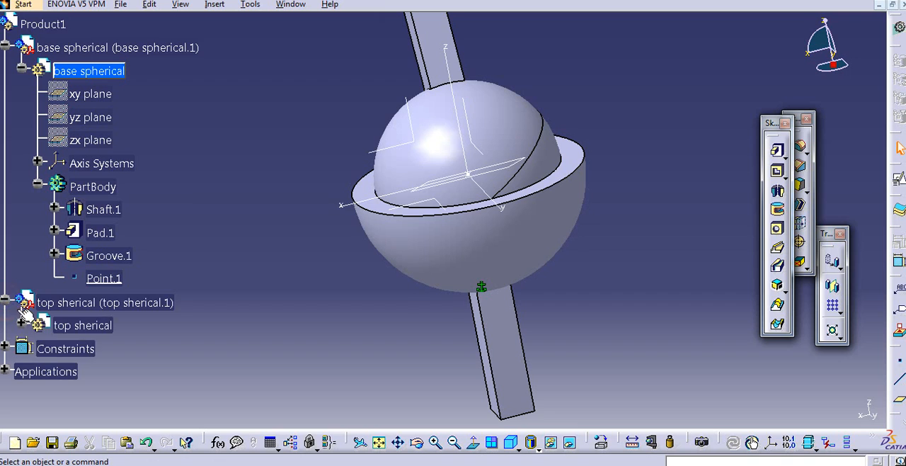
double_click(75, 325)
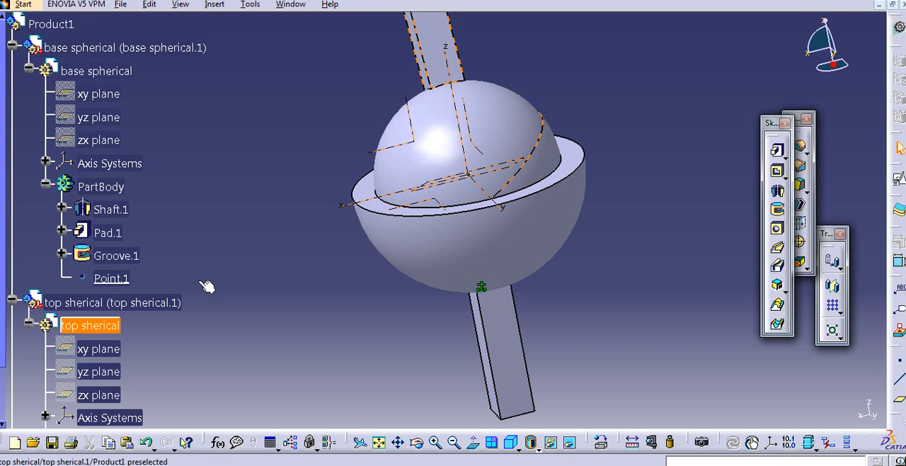
scroll(262, 301, "down", 3)
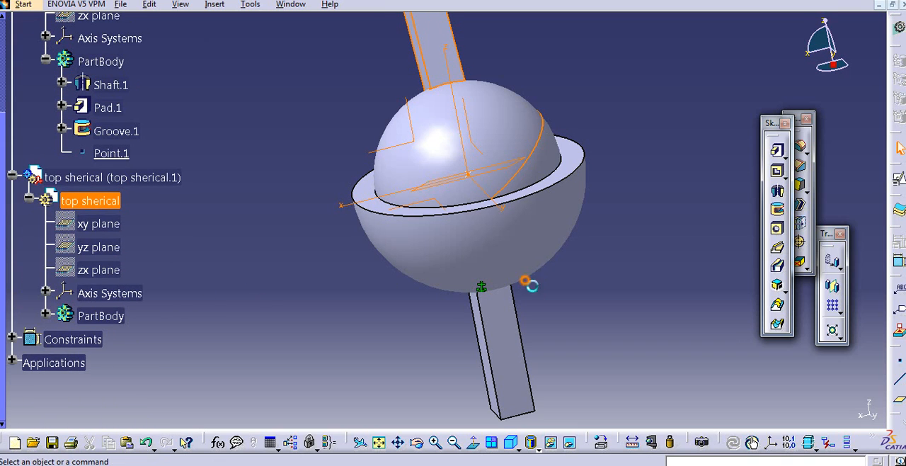
- Create a Circle / Sphere / Ellipse center point on the top part's ball surface and expand its PartBody to locate the point
left_click(902, 361)
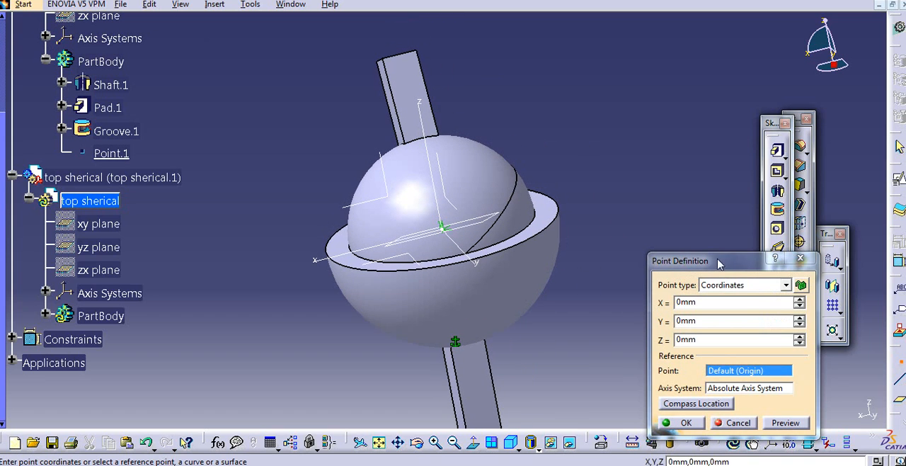
left_click(786, 285)
left_click(737, 338)
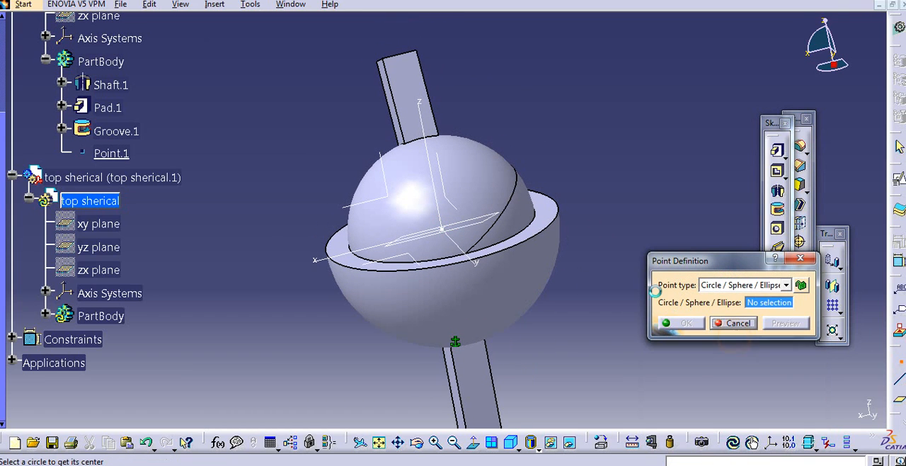
left_click(491, 202)
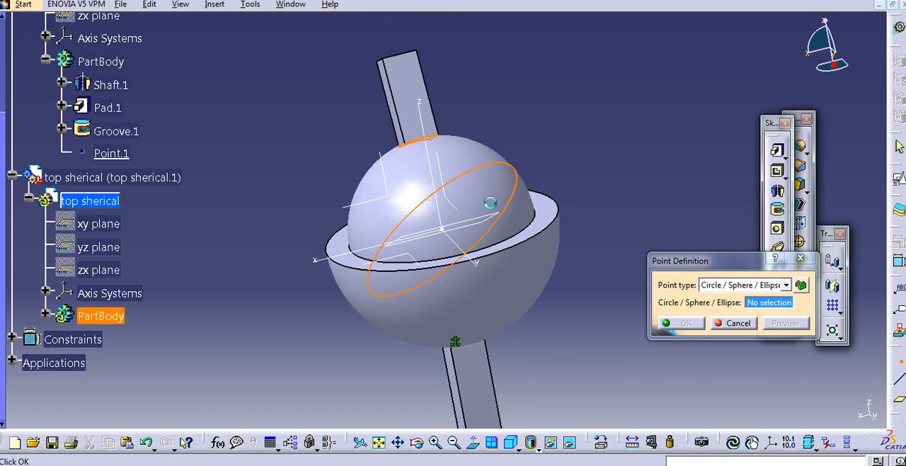
left_click(687, 323)
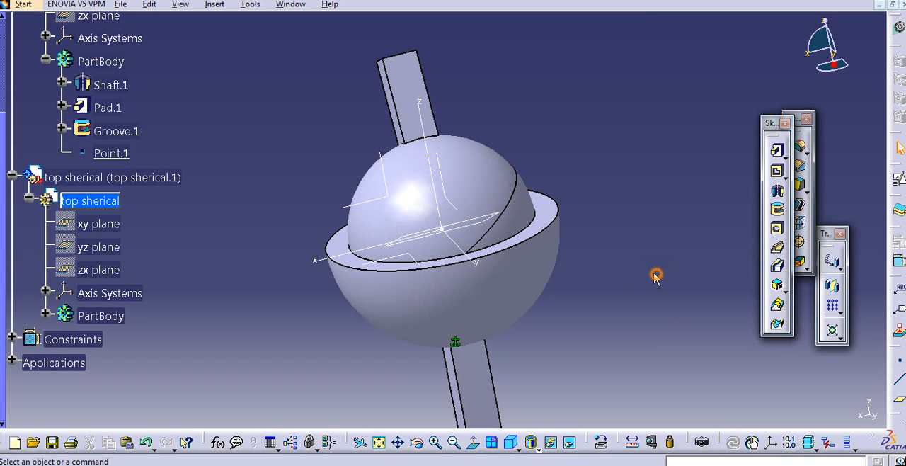
left_click(46, 315)
left_click(113, 354)
left_click(214, 336)
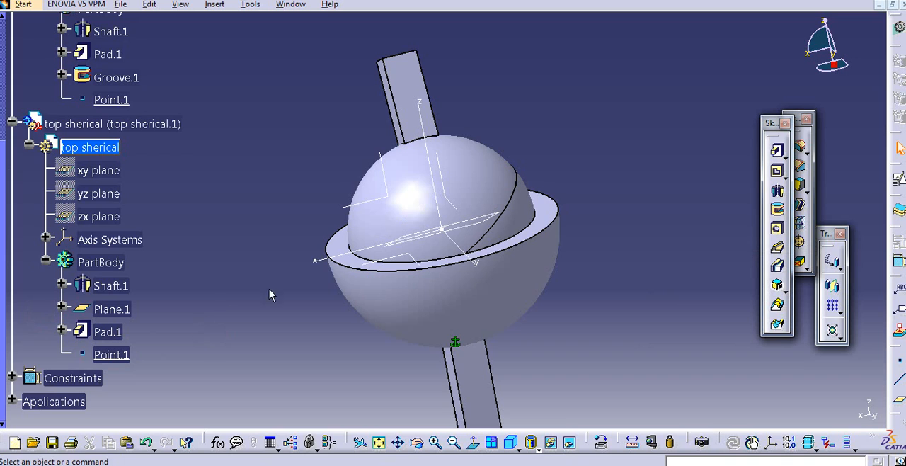
- Reactivate Product1 and create a spherical joint in Mechanism.1 between the base's Point.1 and the top's Point.1
scroll(103, 173, "up", 10)
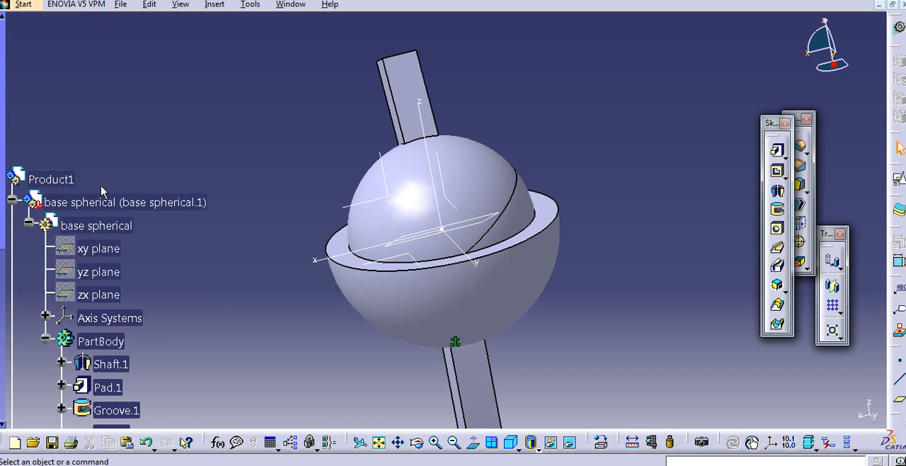
double_click(60, 180)
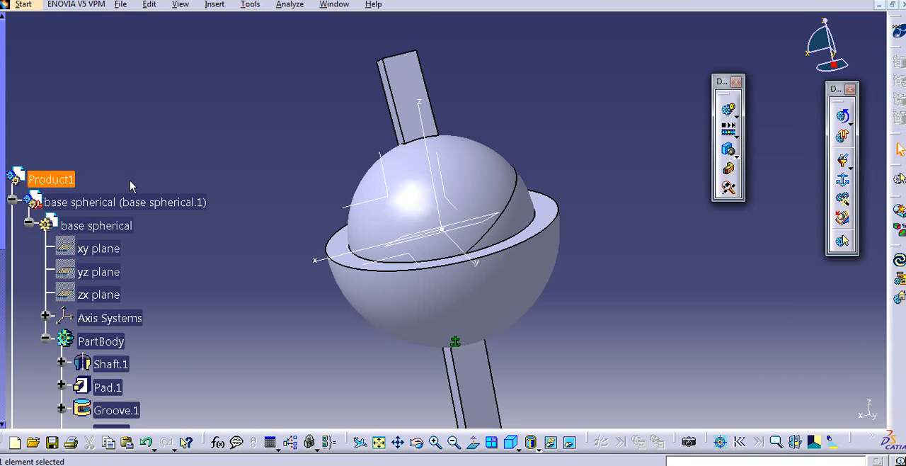
scroll(141, 188, "down", 6)
left_click(837, 164)
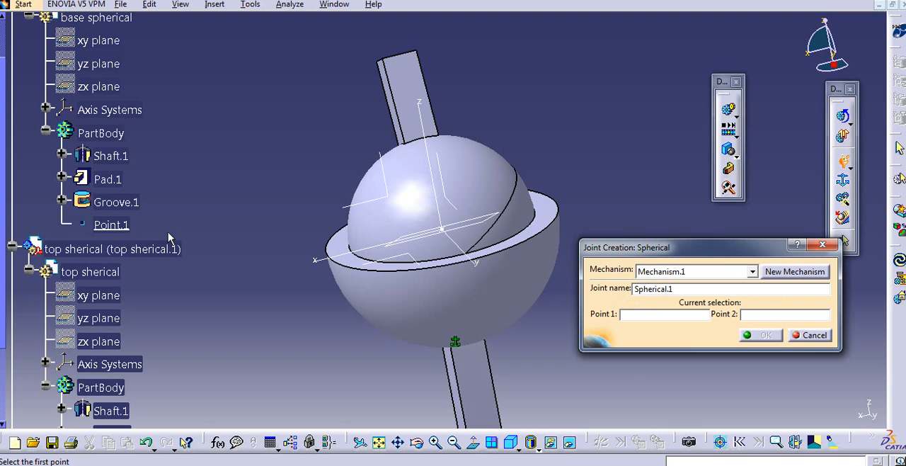
left_click(119, 226)
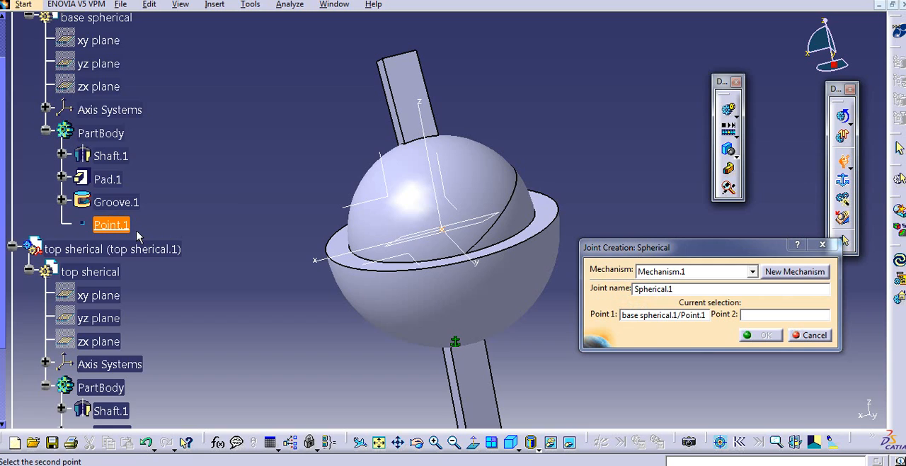
scroll(138, 236, "down", 3)
left_click(122, 276)
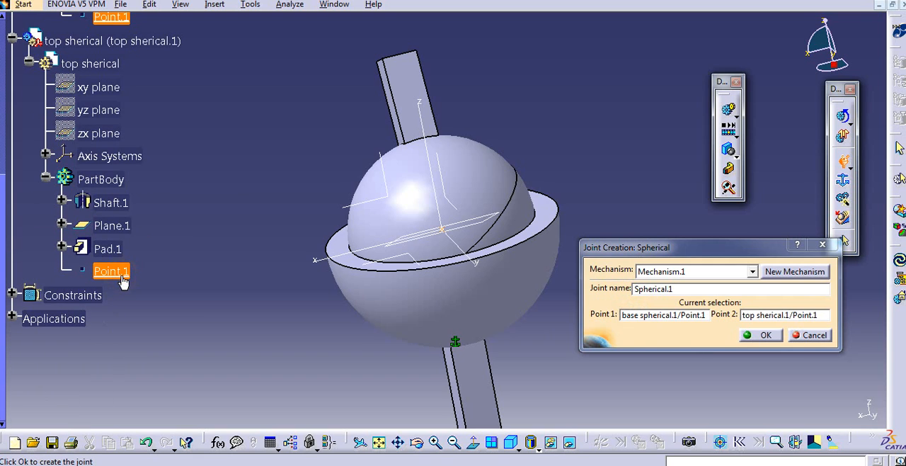
left_click(761, 335)
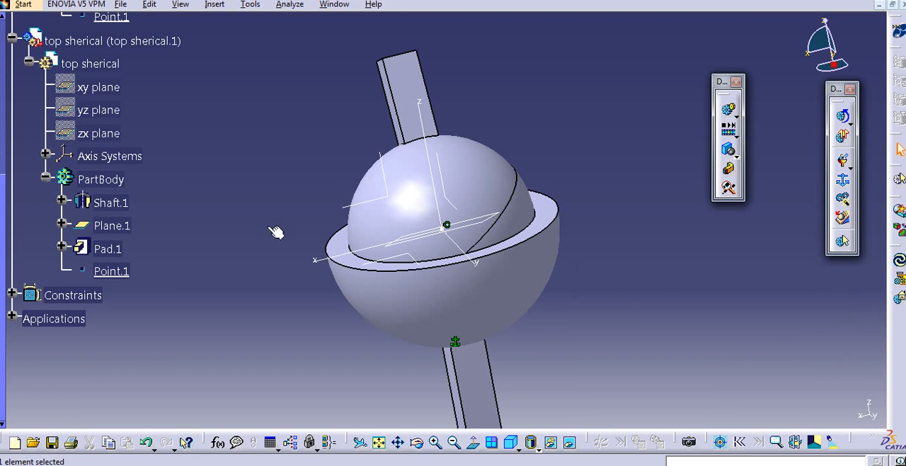
- Collapse both component branches and expand Applications and Mechanisms to inspect the mechanism's degrees of freedom
scroll(218, 298, "up", 3)
scroll(219, 298, "up", 5)
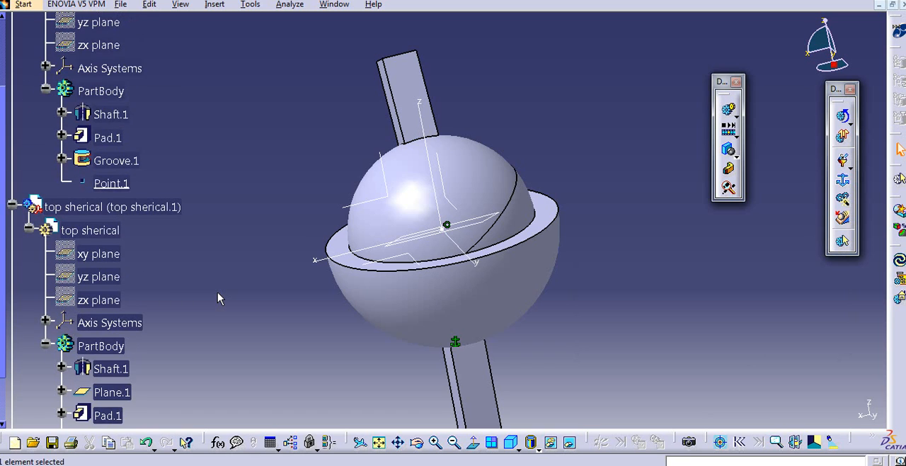
scroll(218, 298, "up", 5)
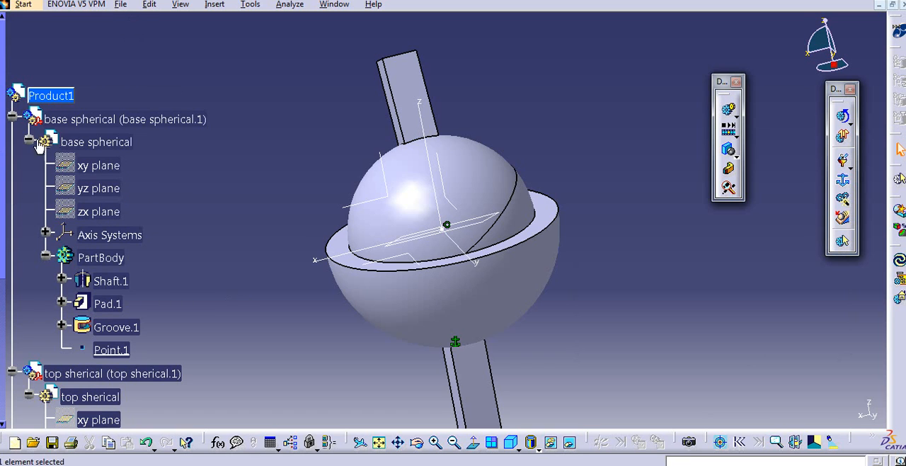
left_click(12, 118)
left_click(12, 141)
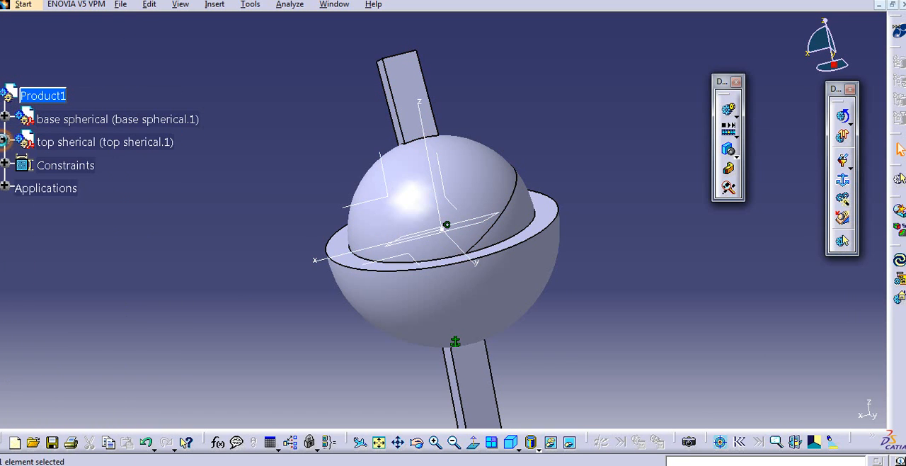
middle_click_drag(285, 245, 336, 228)
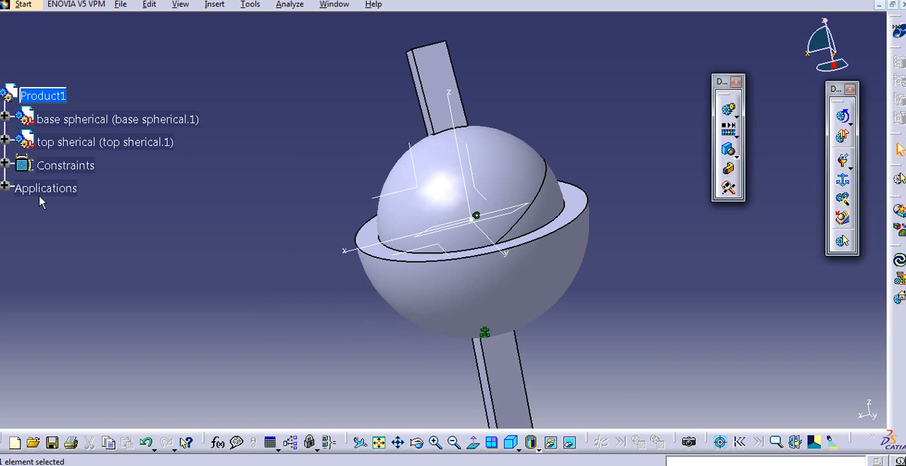
left_click(5, 188)
left_click(22, 212)
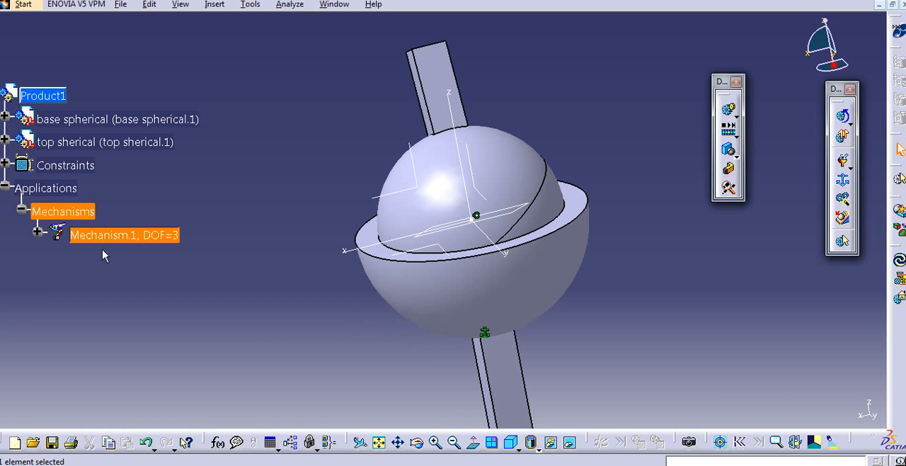
- Expand Mechanism.1 and its Joints branch to inspect the spherical joint between the base and top components
middle_click_drag(297, 209, 300, 210)
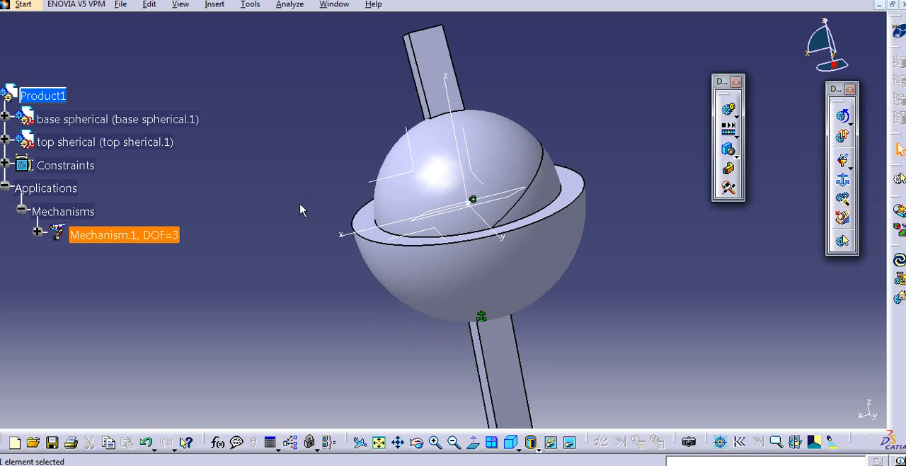
left_click(36, 233)
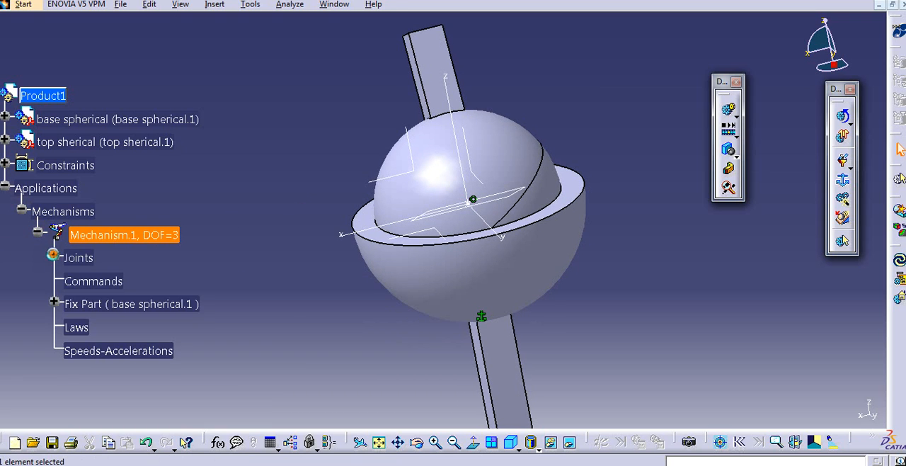
left_click(53, 255)
middle_click_drag(290, 243, 313, 253)
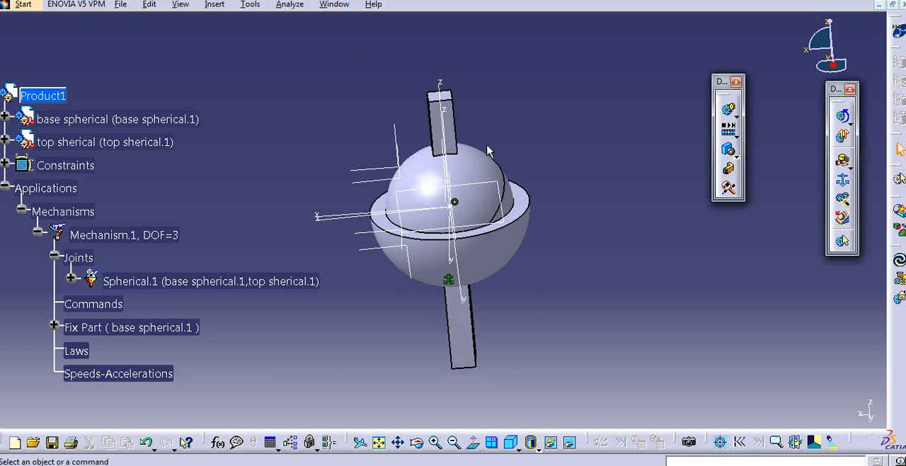
middle_click_drag(482, 131, 454, 168)
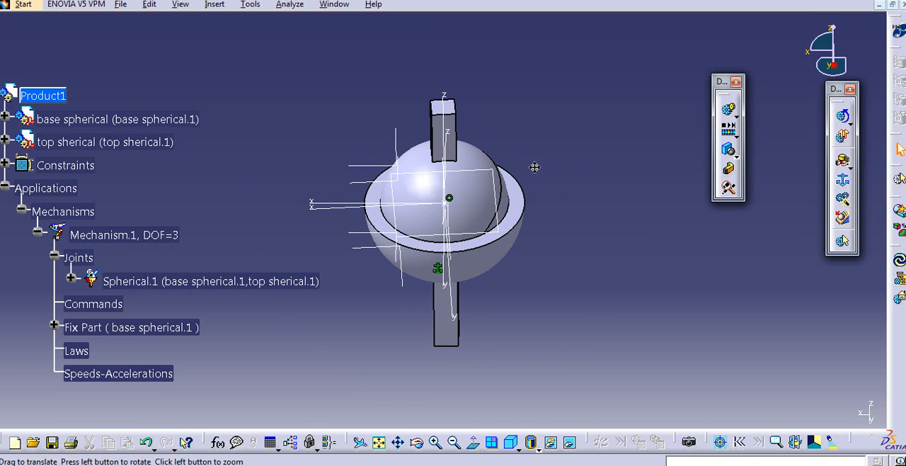
middle_click_drag(530, 168, 546, 169)
middle_click_drag(275, 196, 308, 196)
middle_click_drag(560, 281, 544, 295)
middle_click_drag(420, 193, 484, 219)
middle_click_drag(493, 257, 465, 237)
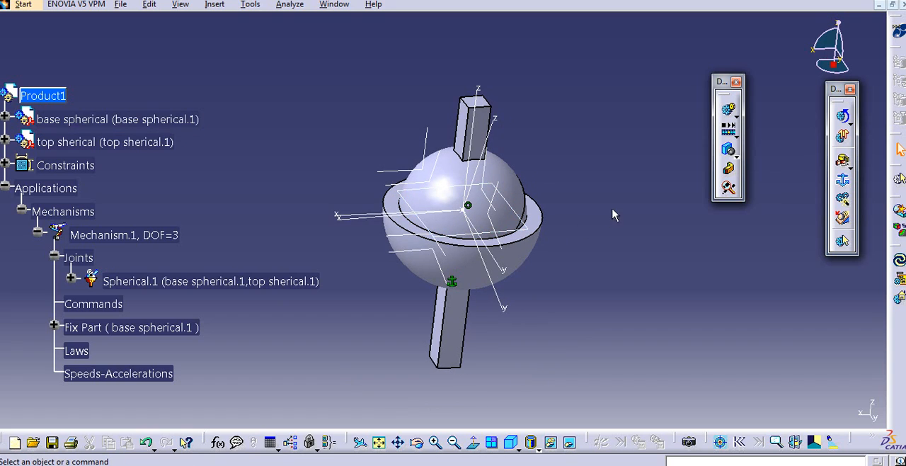
middle_click(558, 202)
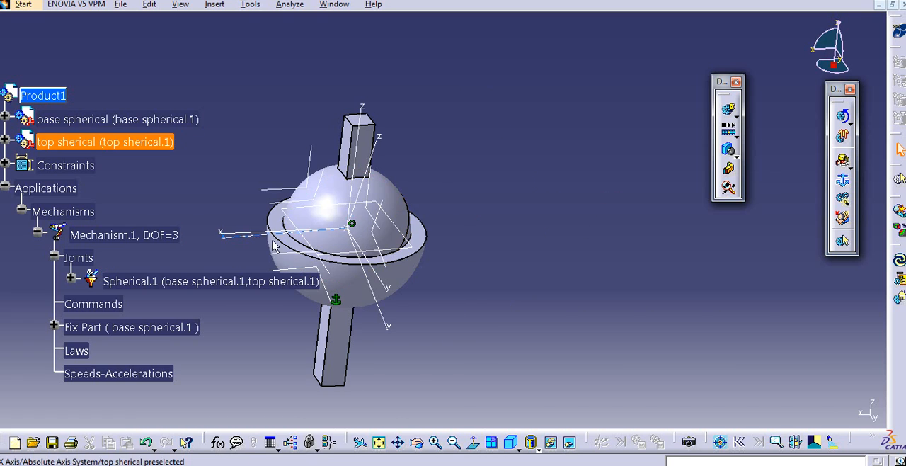
middle_click(312, 239)
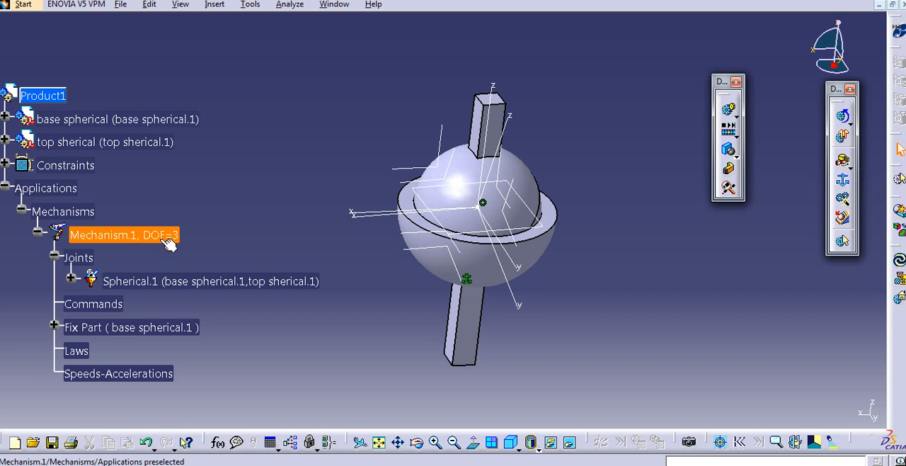
middle_click_drag(423, 198, 457, 189)
middle_click(423, 198)
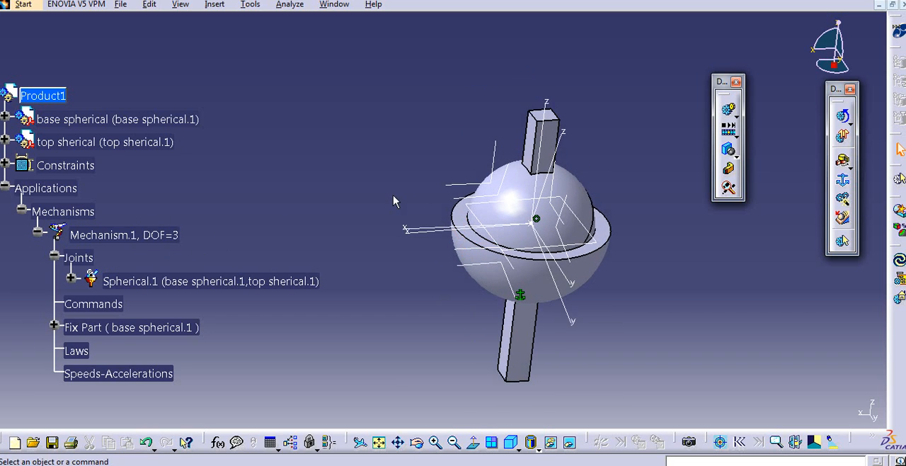
middle_click_drag(391, 194, 354, 180)
middle_click_drag(309, 211, 289, 216)
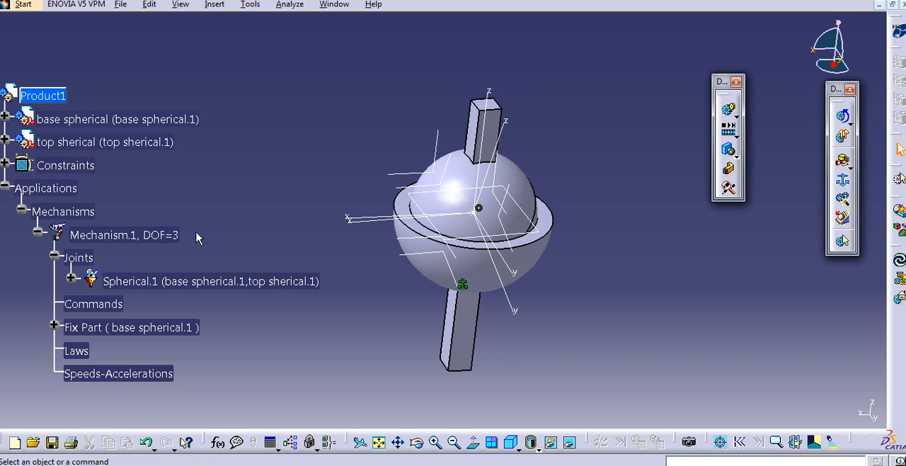
middle_click_drag(342, 220, 358, 218)
middle_click_drag(271, 223, 320, 220)
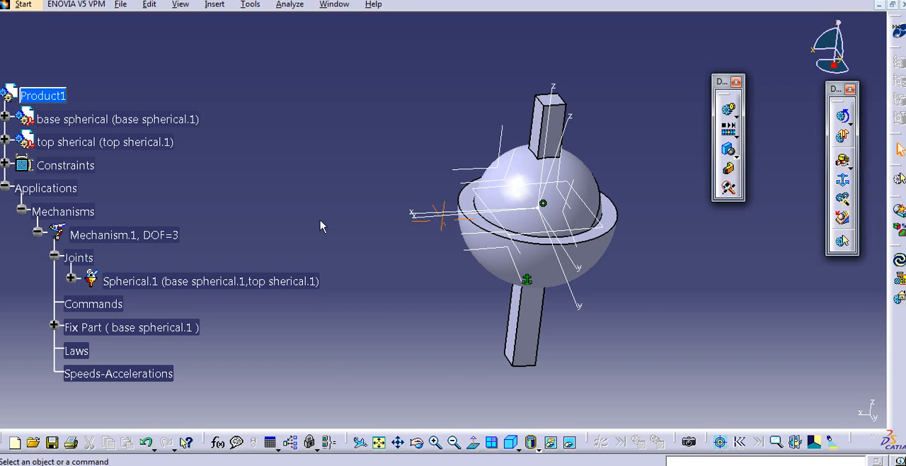
middle_click_drag(425, 207, 391, 241)
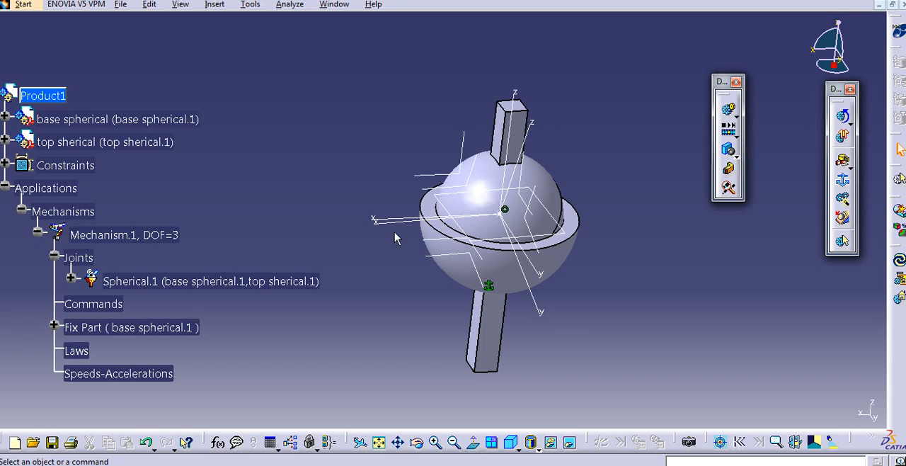
middle_click_drag(451, 232, 443, 222)
middle_click_drag(354, 224, 367, 235)
left_click(360, 193)
- Collapse the Applications branch and switch to the Assembly Design workbench
left_click(5, 188)
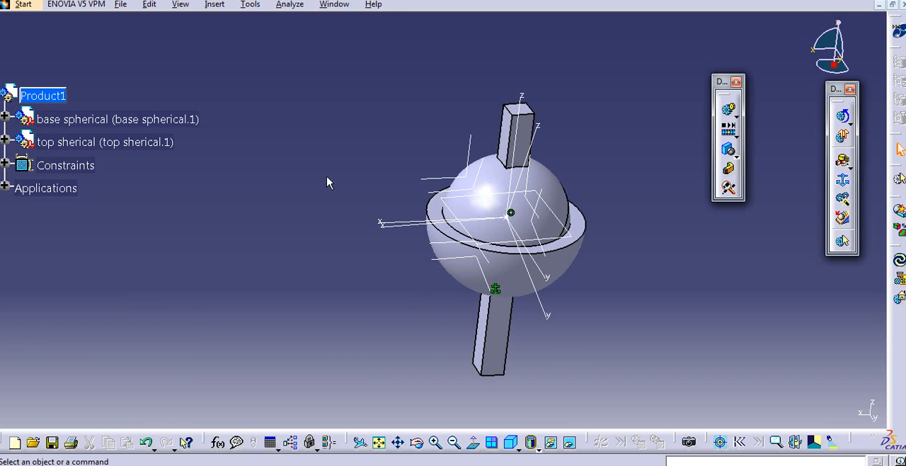
middle_click_drag(340, 192, 321, 187)
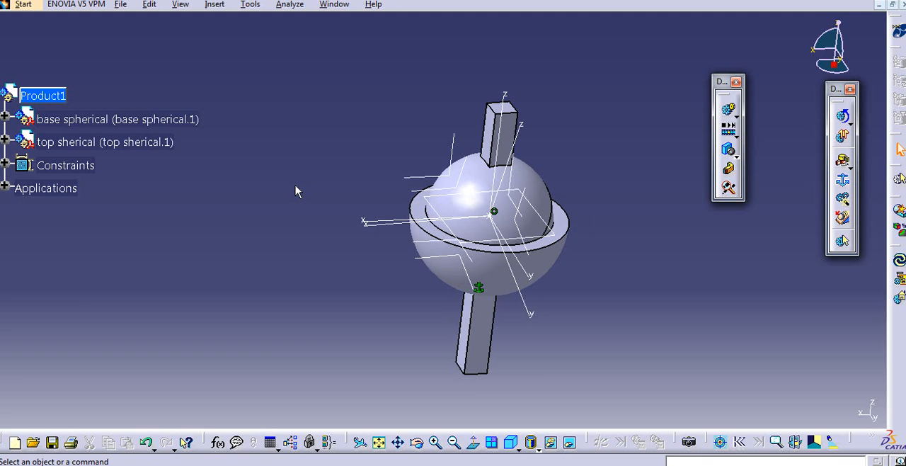
middle_click_drag(345, 202, 322, 196)
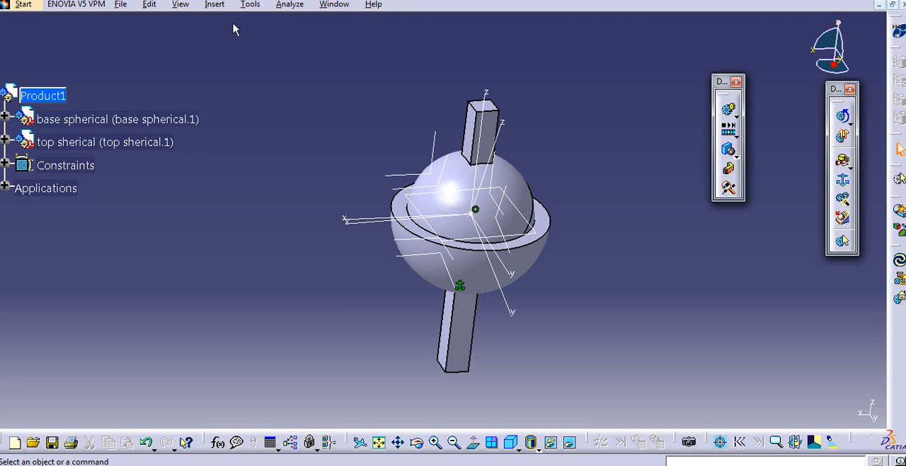
left_click(214, 5)
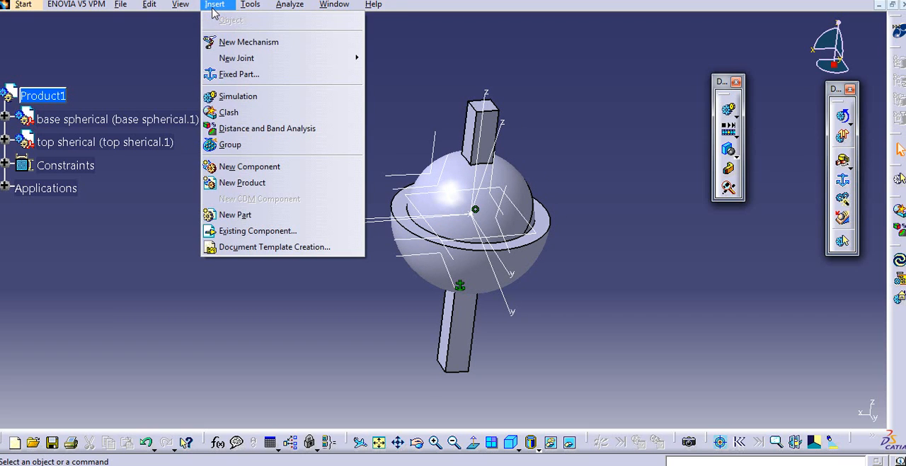
left_click(213, 7)
middle_click_drag(274, 90, 180, 81)
left_click(24, 5)
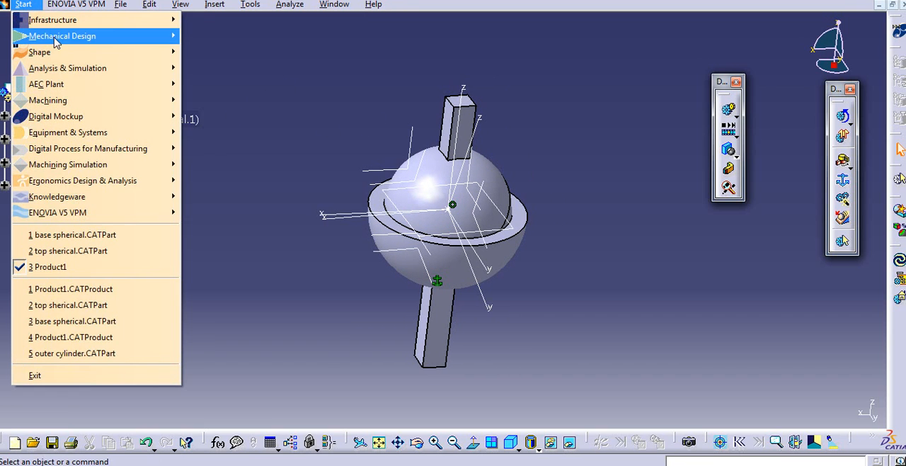
mouse_move(58, 36)
left_click(211, 52)
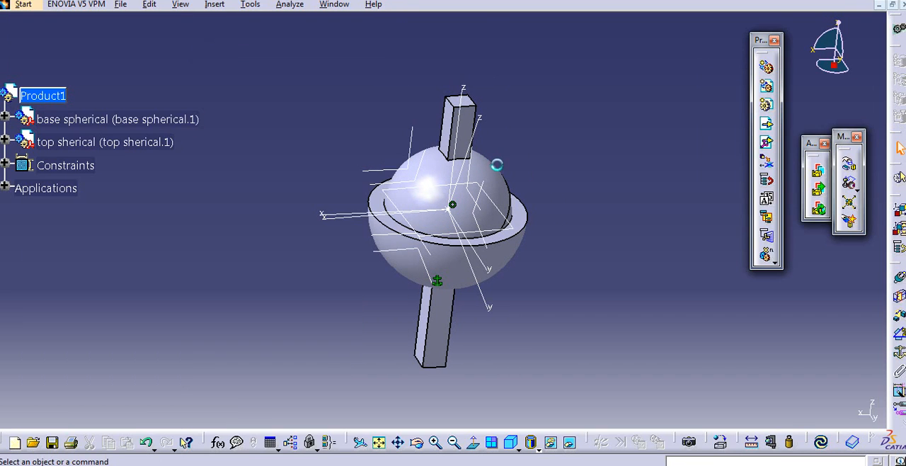
- Insert a new part under Product1, using the assembly's origin as the part's origin point
left_click(215, 5)
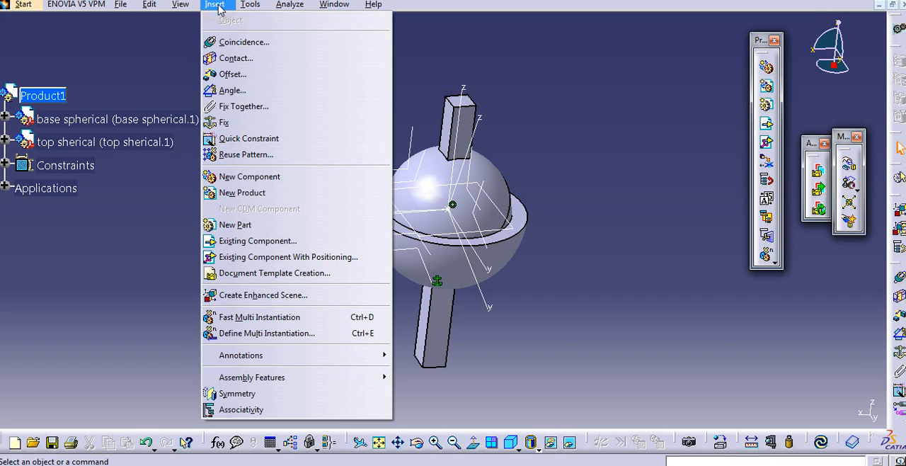
left_click(308, 225)
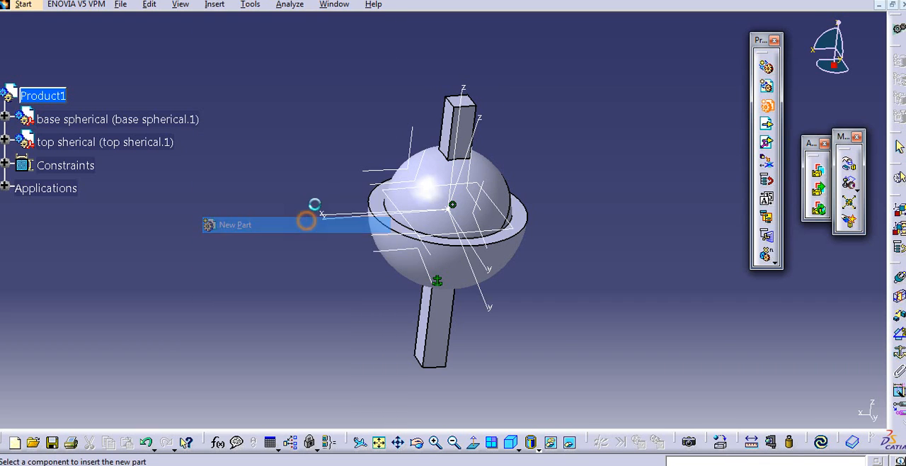
middle_click_drag(415, 181, 430, 171)
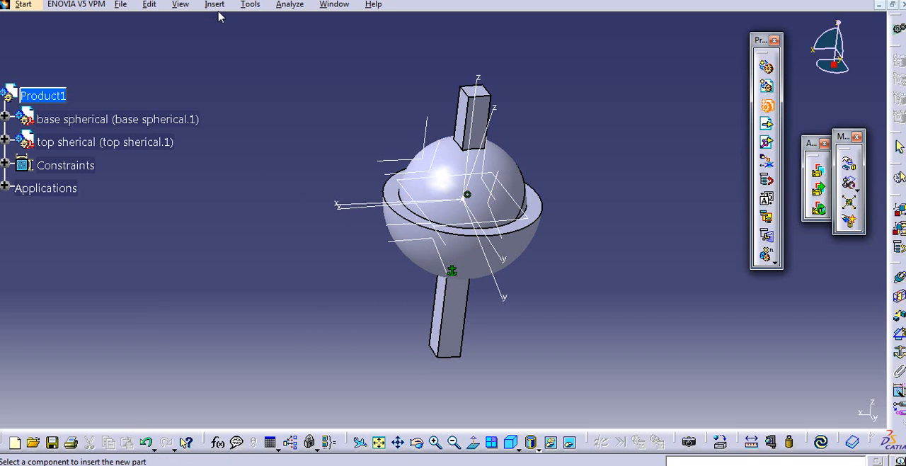
left_click(44, 95)
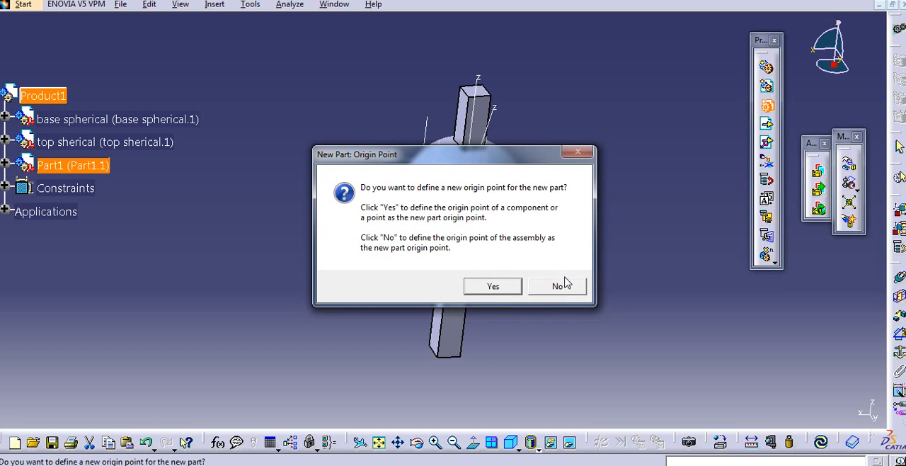
left_click(559, 286)
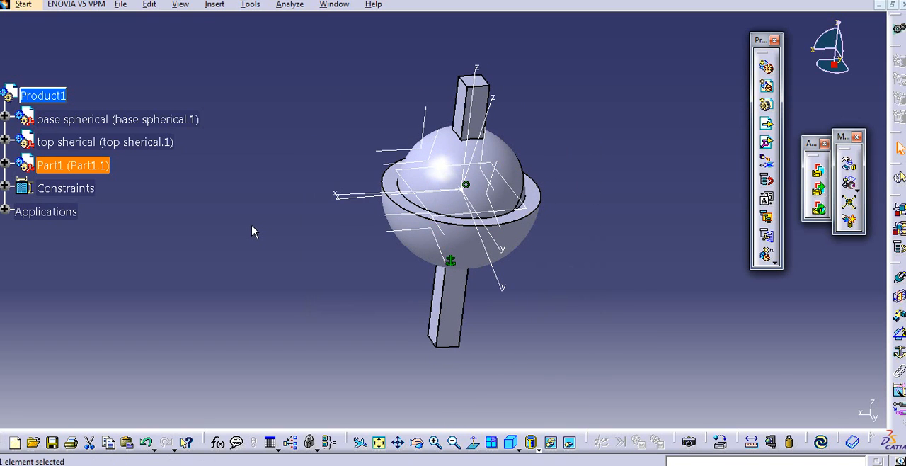
left_click(252, 231)
- Expand the new Part1 component and activate its part for editing
left_click(5, 165)
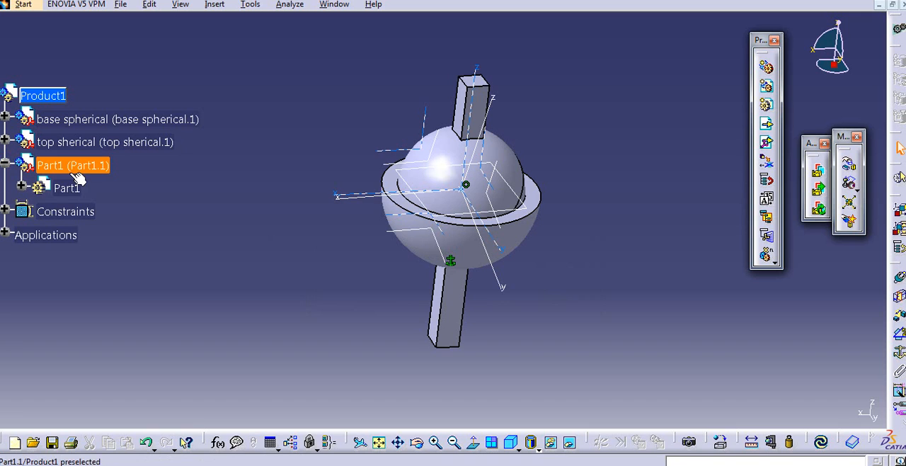
double_click(65, 187)
middle_click_drag(406, 226, 391, 272)
left_click(624, 193)
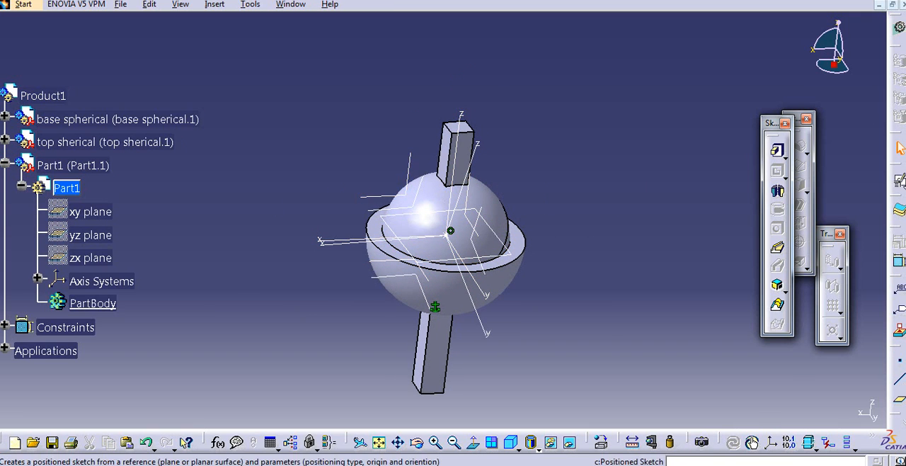
left_click(777, 171)
middle_click_drag(560, 205, 536, 177)
left_click(851, 406)
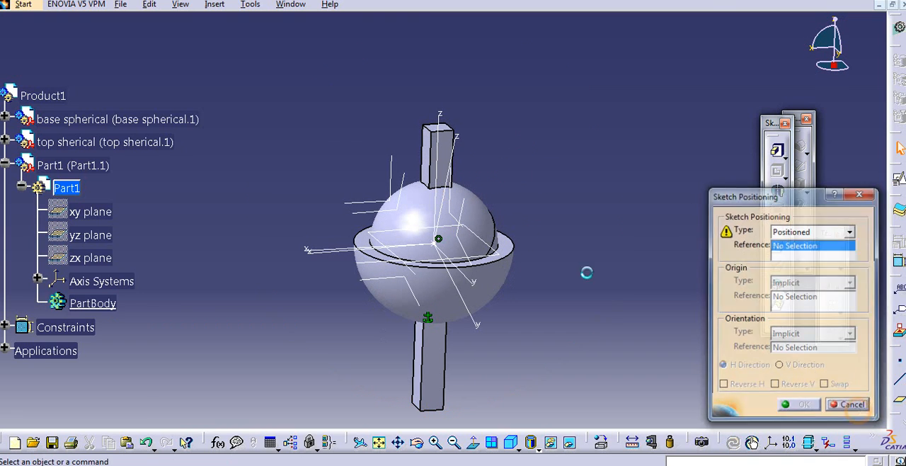
- Hide the overlapping reference axis systems around the ball, including the top component's absolute axis system
right_click(392, 192)
left_click(425, 225)
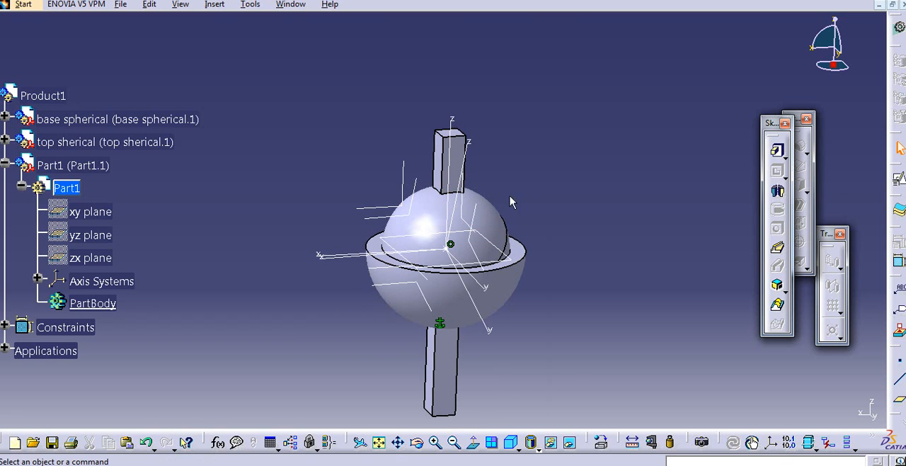
right_click(462, 200)
left_click(488, 236)
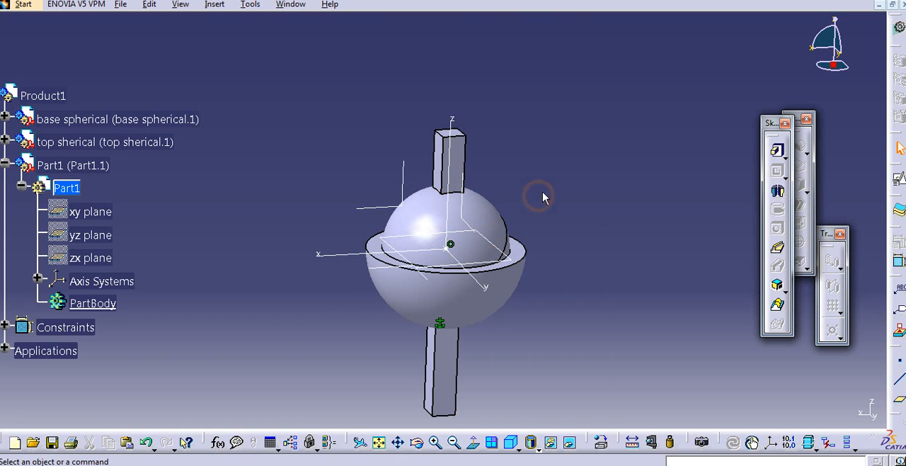
middle_click_drag(543, 197, 560, 187)
middle_click_drag(658, 191, 616, 171)
middle_click_drag(497, 169, 672, 168)
middle_click_drag(586, 175, 548, 213)
- Create a positioned sketch in Part1 on the side face of the top part's square shaft, with the H direction reversed
left_click(777, 170)
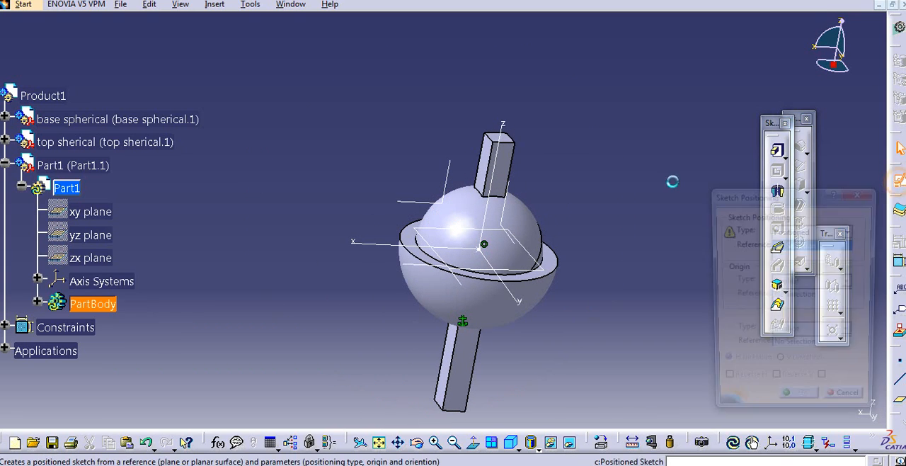
middle_click_drag(539, 221, 522, 215)
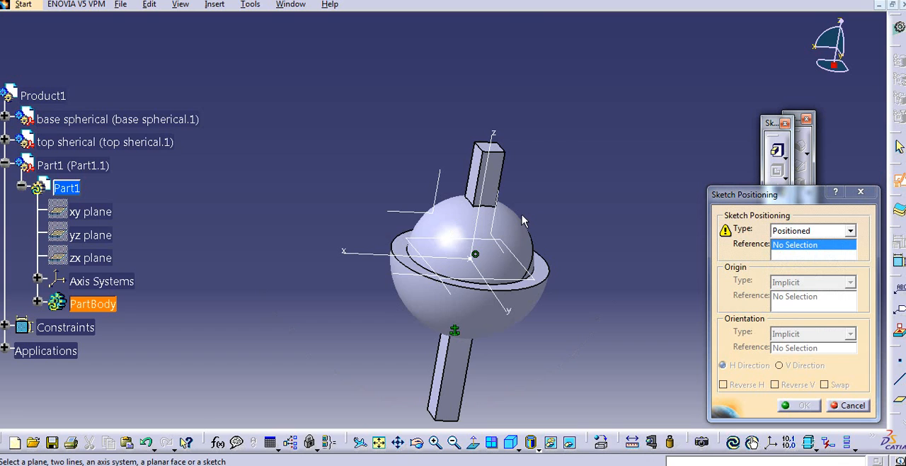
left_click(499, 182)
left_click(739, 386)
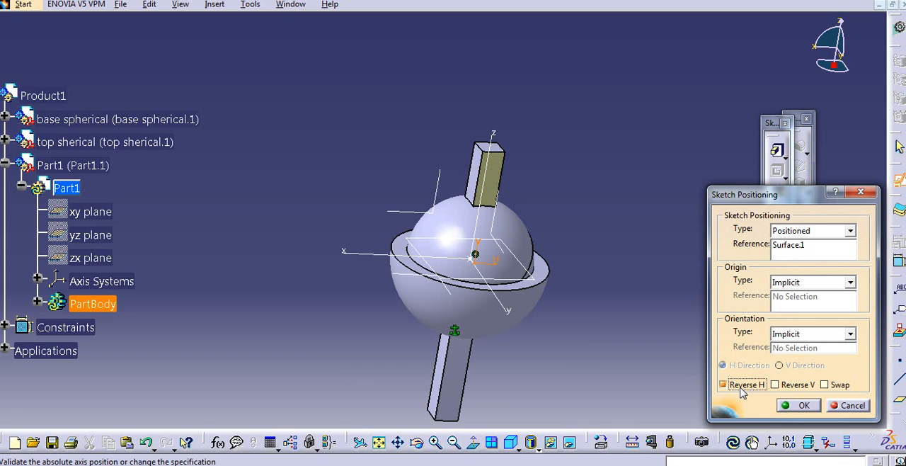
left_click(787, 402)
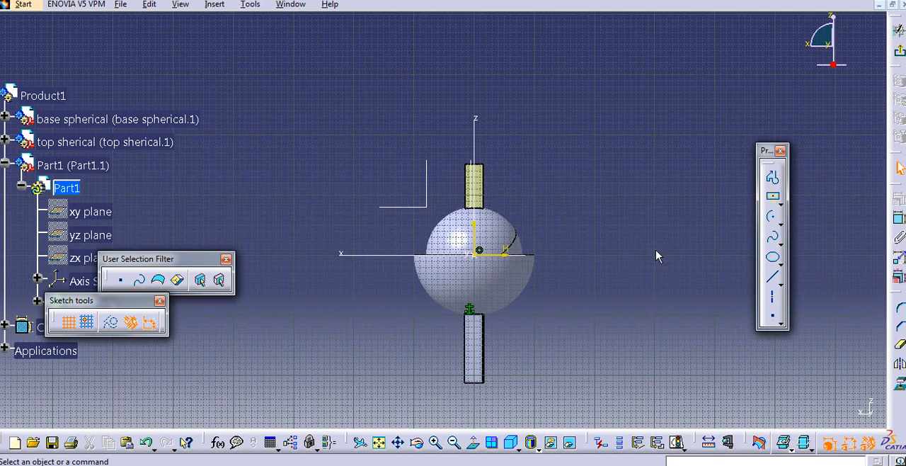
- Sketch a vertical line at H 0 mm, starting just above the top part's shaft, and exit the sketch
middle_click_drag(621, 257, 622, 275)
left_click(512, 261)
middle_click_drag(513, 261, 510, 230)
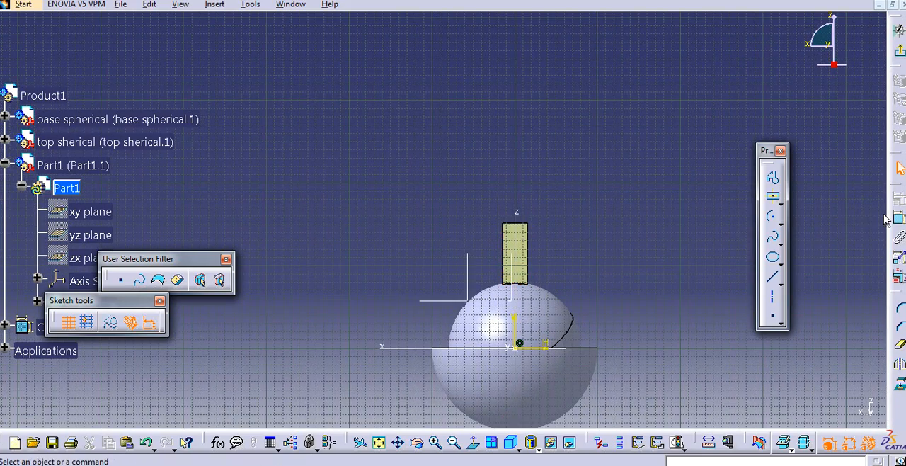
left_click(774, 280)
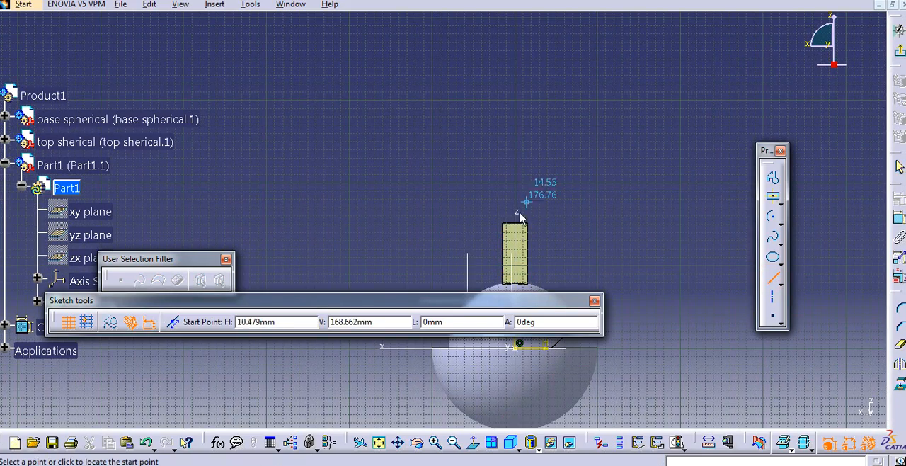
left_click(515, 198)
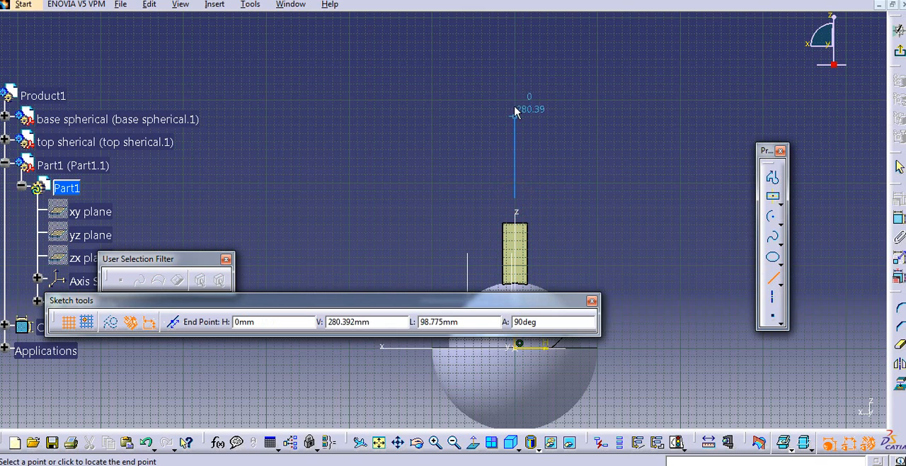
left_click(515, 87)
left_click(900, 51)
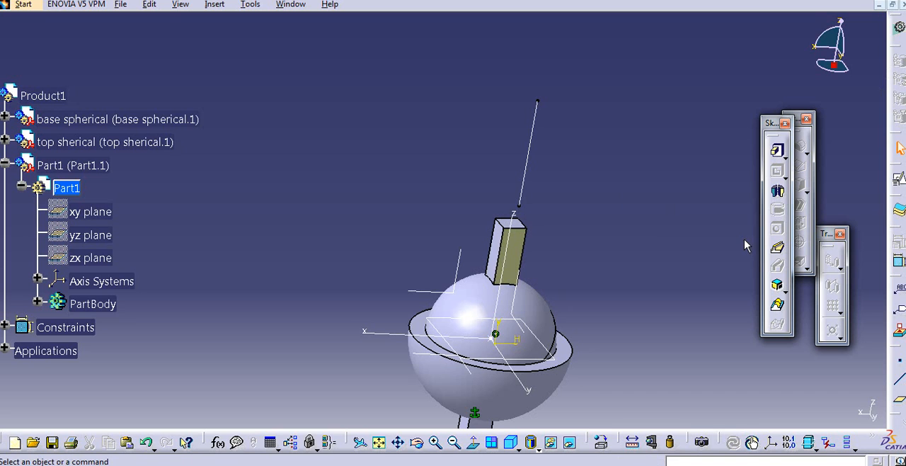
- Create a reference plane in Part1 normal to the sketched vertical line, passing through the line's lower endpoint
middle_click_drag(699, 252, 708, 243)
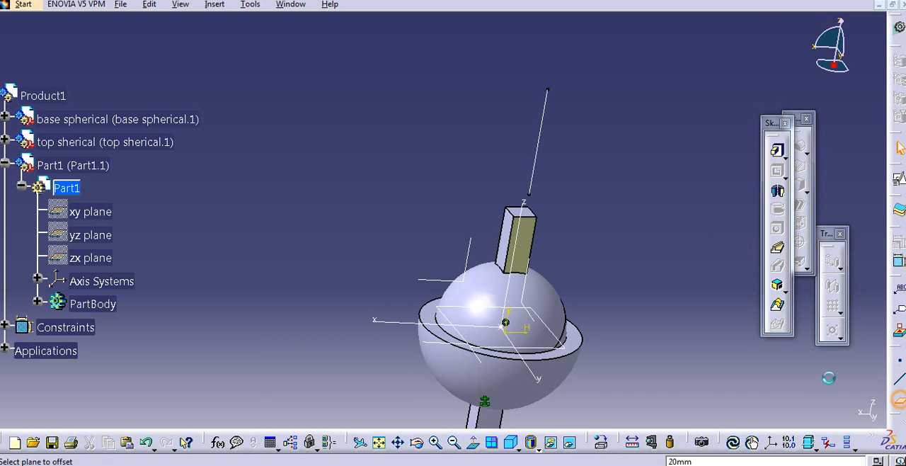
left_click(754, 225)
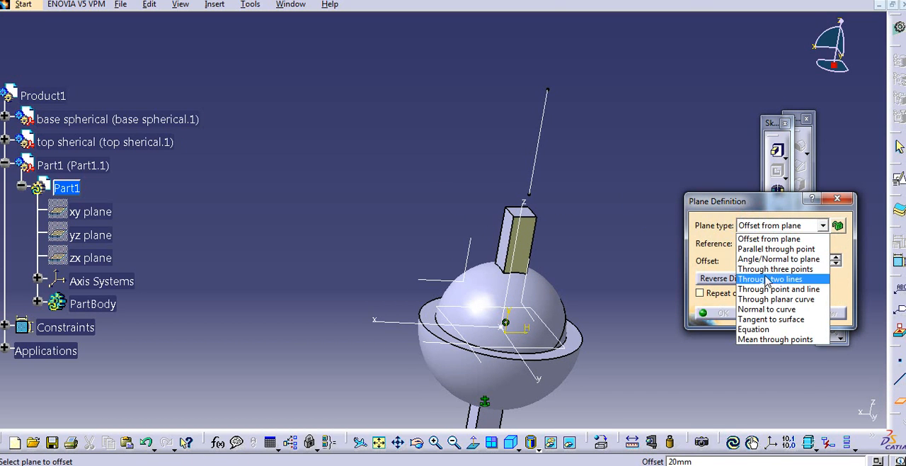
left_click(766, 309)
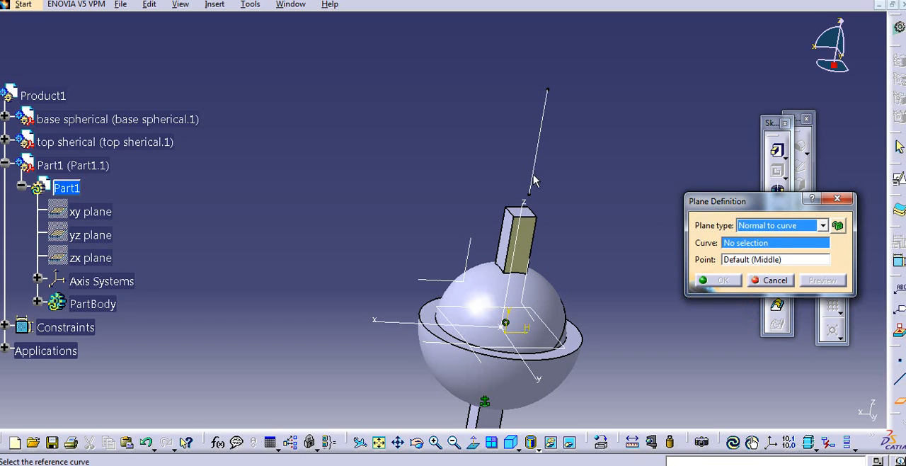
left_click(534, 167)
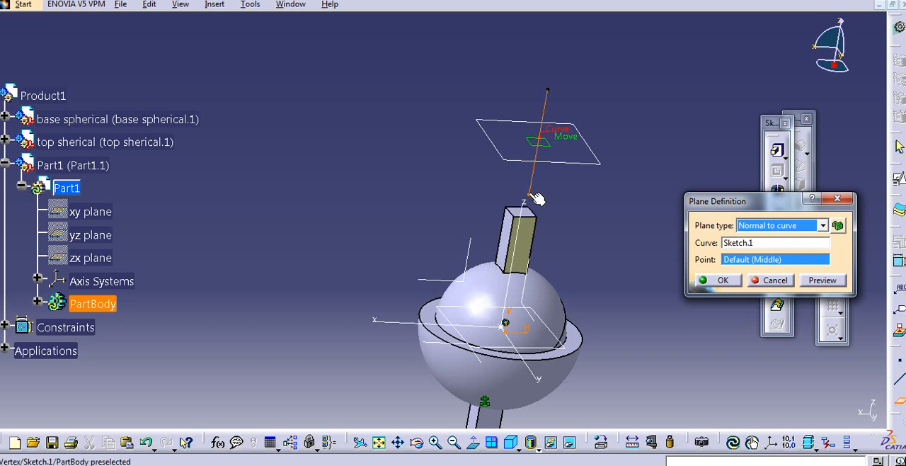
left_click(530, 193)
left_click(719, 280)
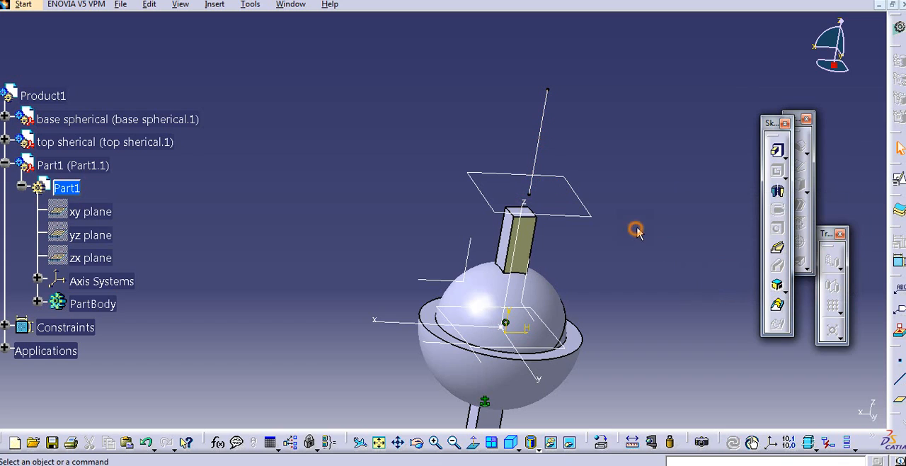
- Locate Plane.1 under Part1's PartBody and collapse the Part1 branch
middle_click_drag(597, 204, 585, 186)
left_click(38, 303)
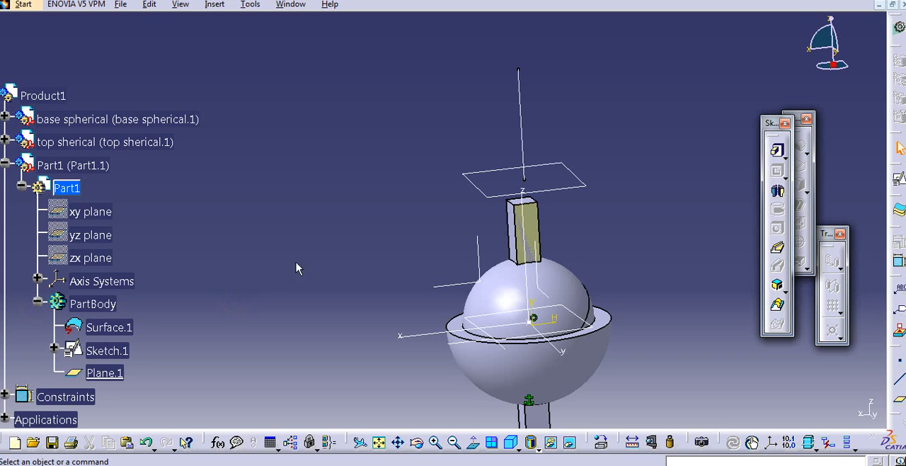
left_click(126, 374)
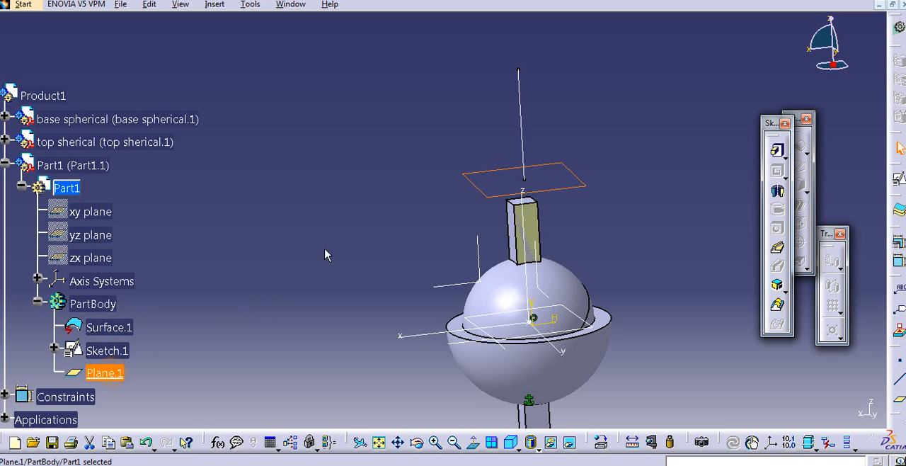
left_click(347, 223)
middle_click_drag(347, 223, 329, 226)
left_click(7, 165)
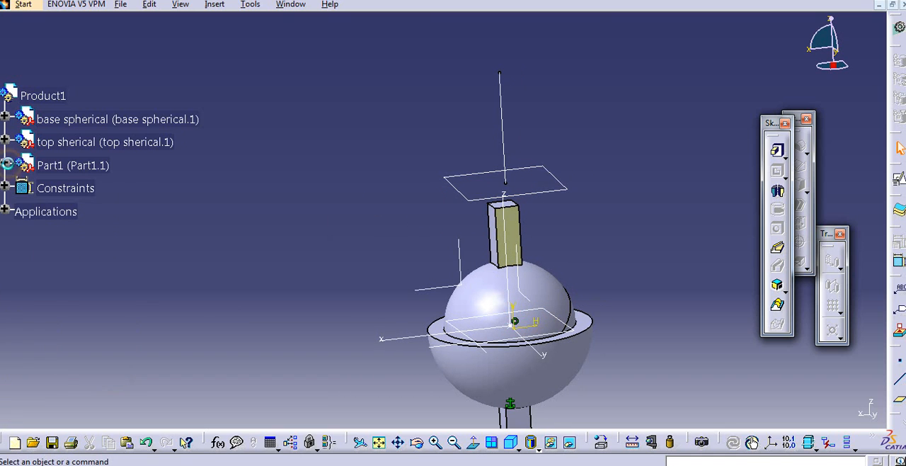
- Activate Product1 and switch to the DMU Kinematics workbench
left_click(21, 5)
mouse_move(66, 42)
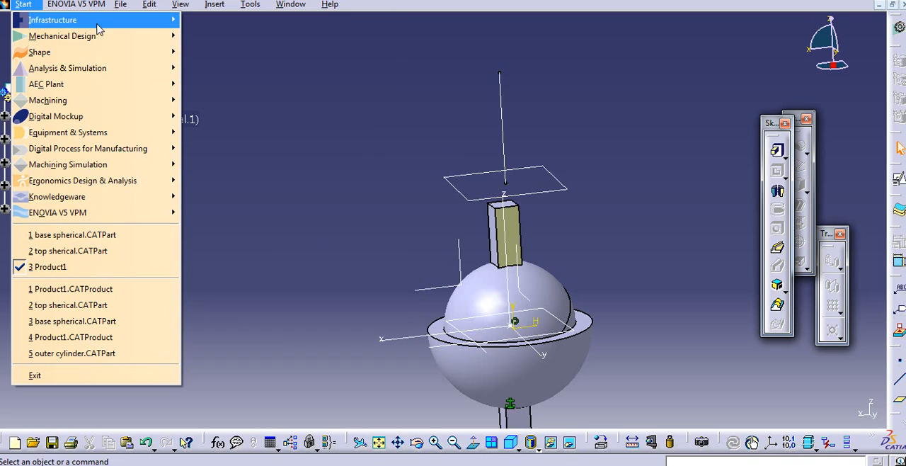
left_click(342, 64)
double_click(46, 97)
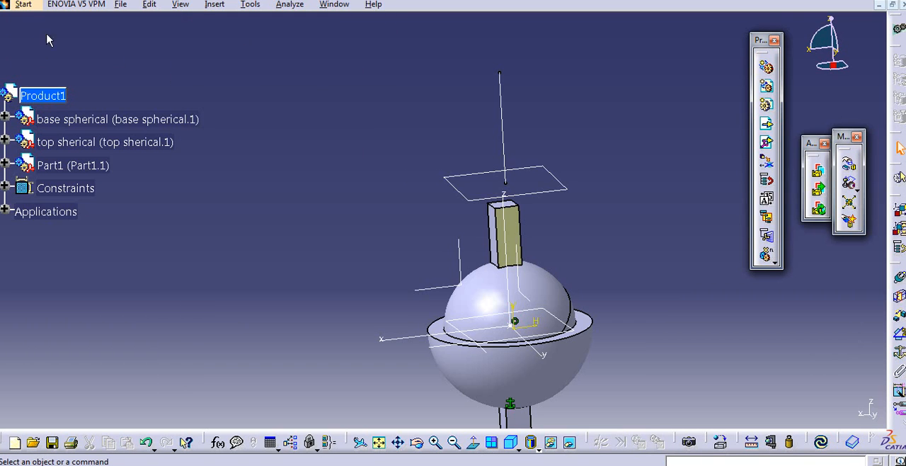
left_click(27, 5)
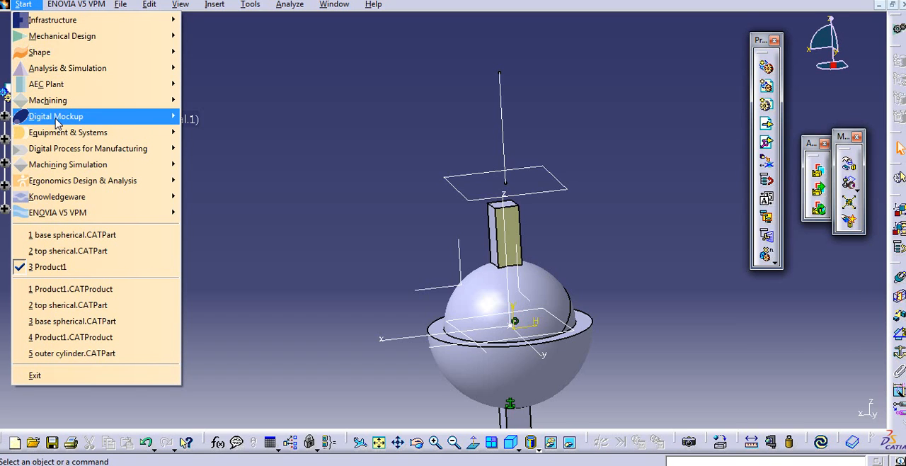
mouse_move(119, 122)
left_click(237, 148)
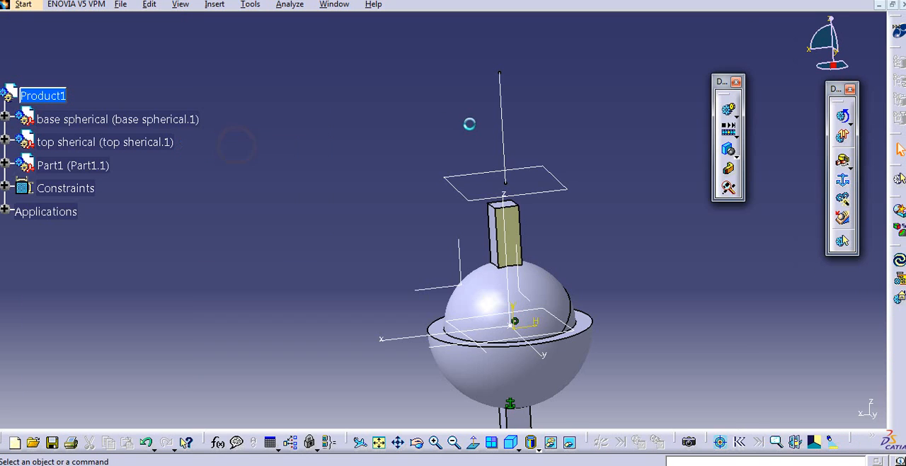
- Expand Applications to examine the joints and fixed part of Mechanism.1
middle_click_drag(444, 167, 412, 169)
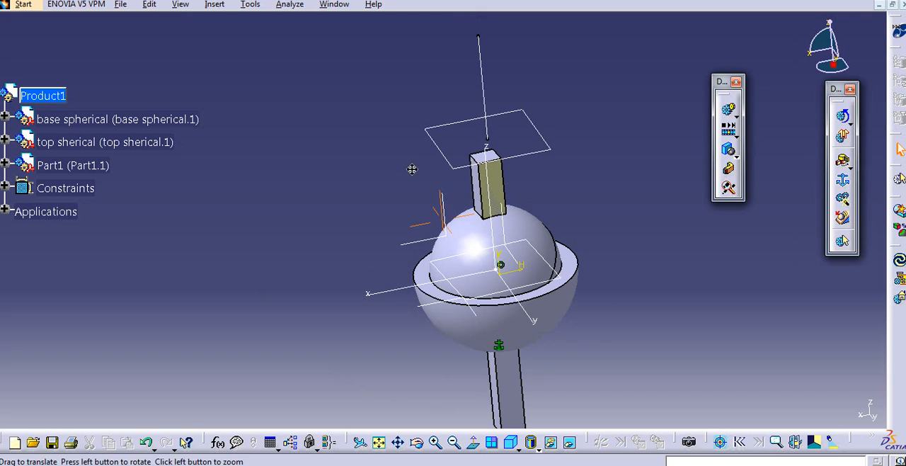
left_click(5, 209)
middle_click_drag(306, 201, 318, 201)
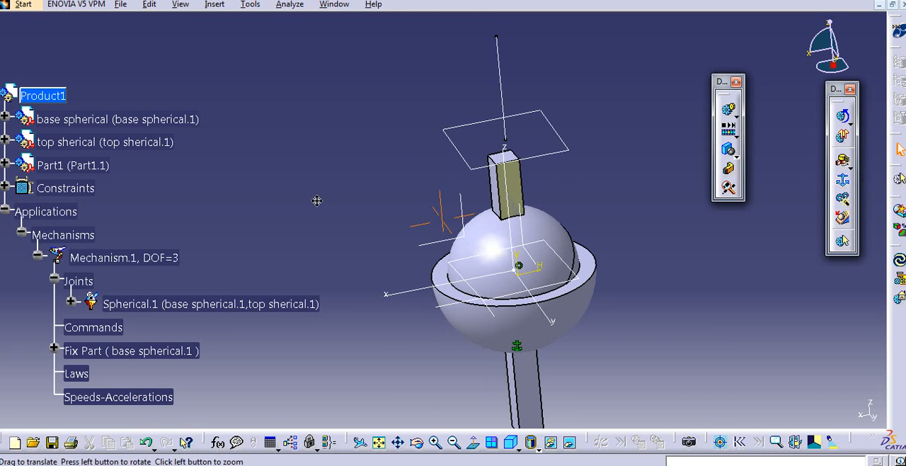
middle_click_drag(597, 179, 589, 172)
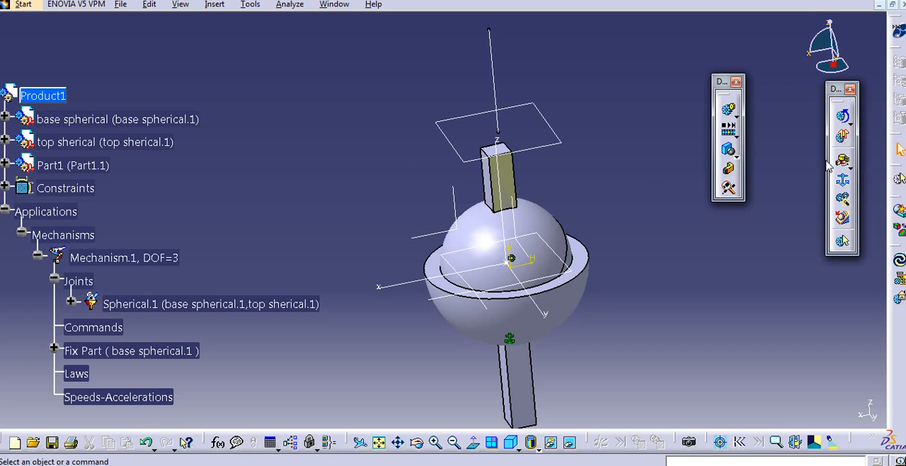
left_click(842, 162)
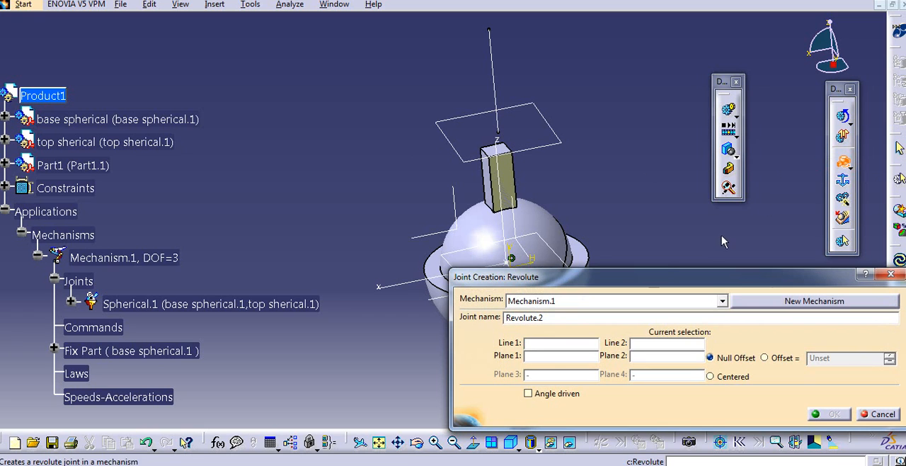
left_click_drag(635, 279, 596, 279)
middle_click_drag(576, 163, 540, 128)
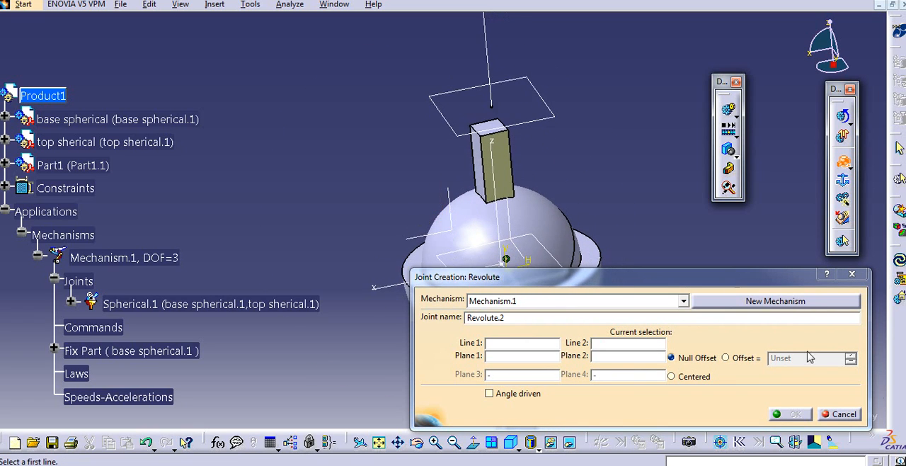
left_click(842, 415)
middle_click_drag(631, 204, 578, 196)
middle_click_drag(283, 205, 276, 234)
middle_click_drag(288, 170, 287, 200)
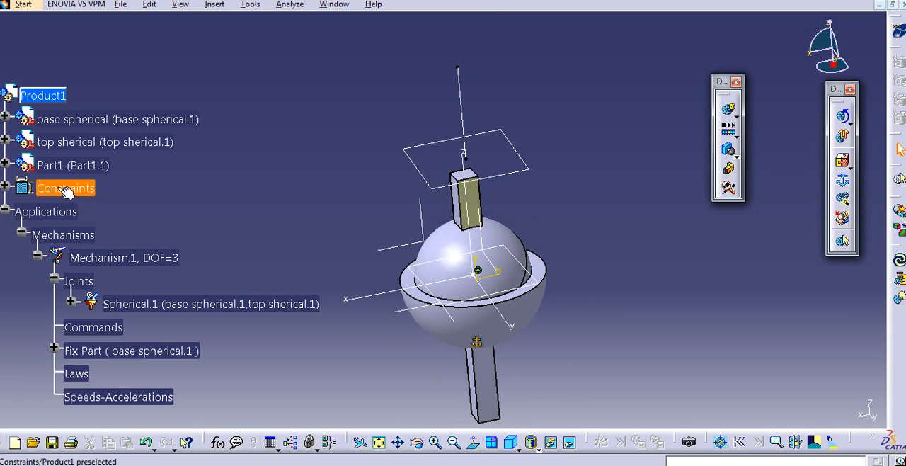
- Collapse Applications, open Sketch.3 of the base spherical part's Pad.1 to examine its profile, and exit the sketch
left_click(5, 211)
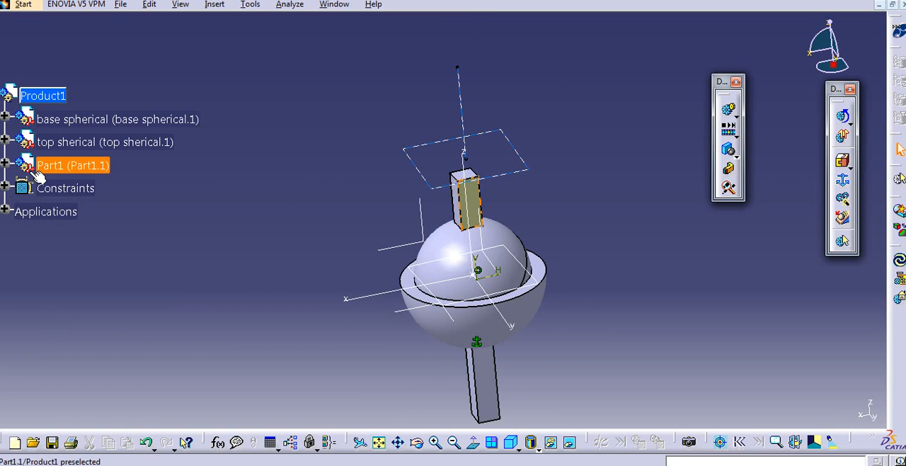
middle_click_drag(324, 190, 305, 177)
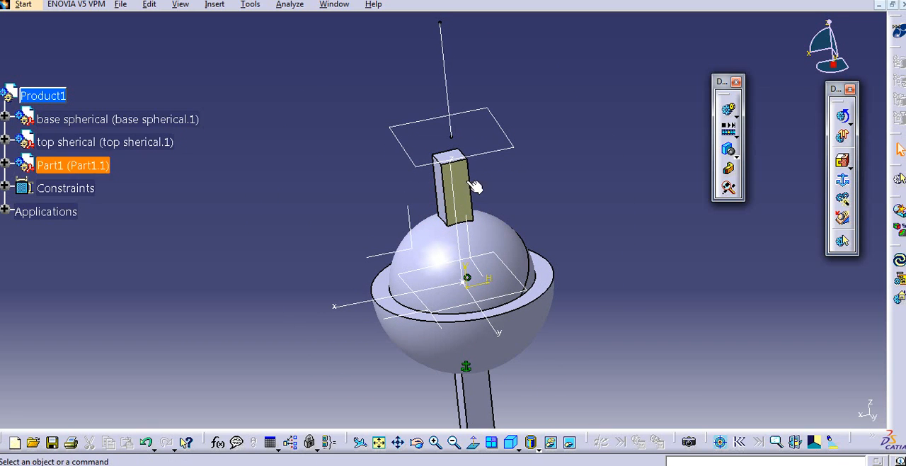
left_click(5, 115)
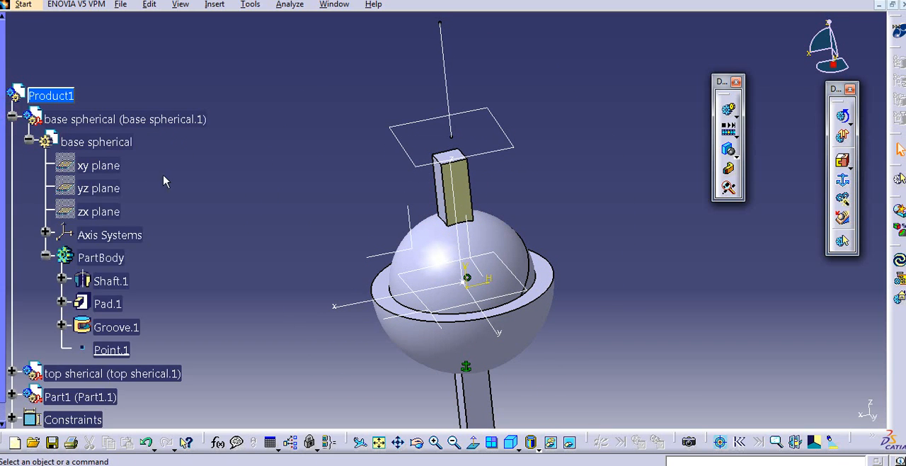
middle_click_drag(370, 229, 347, 216)
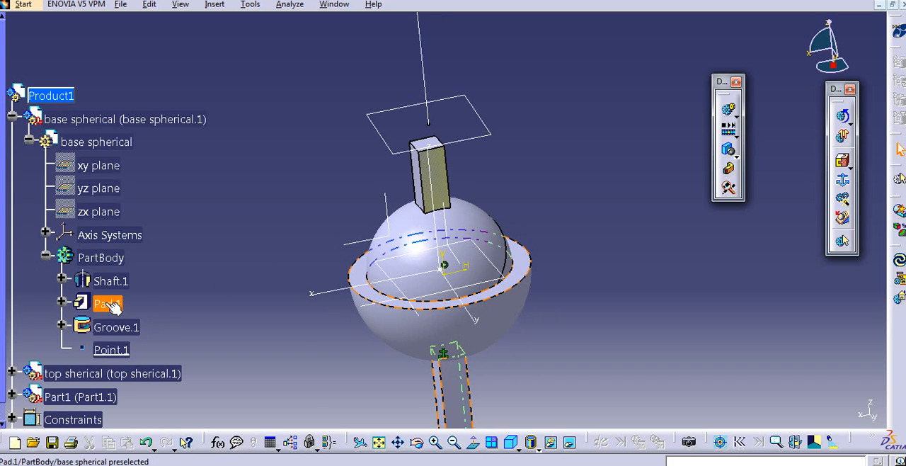
middle_click_drag(213, 264, 205, 253)
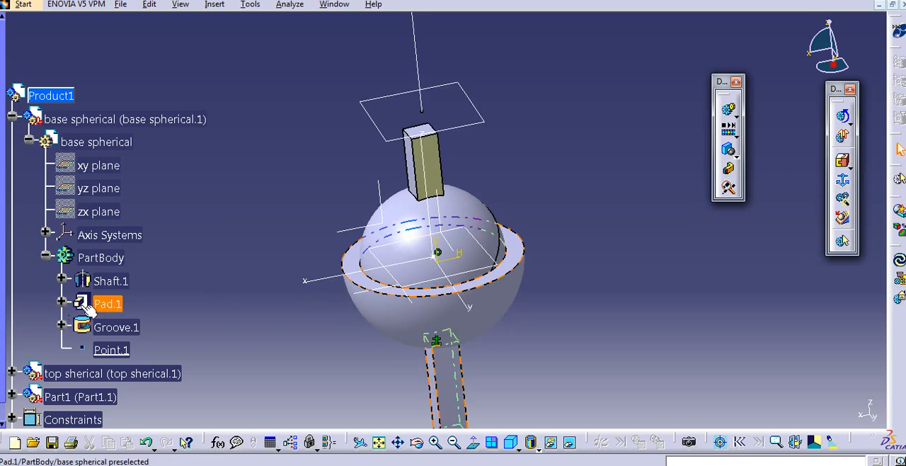
left_click(62, 303)
double_click(128, 327)
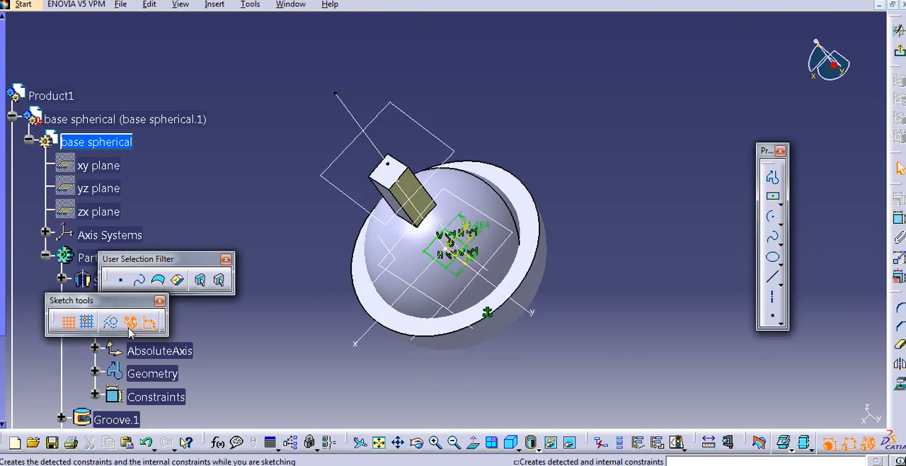
middle_click_drag(538, 260, 537, 183)
middle_click_drag(626, 245, 481, 182)
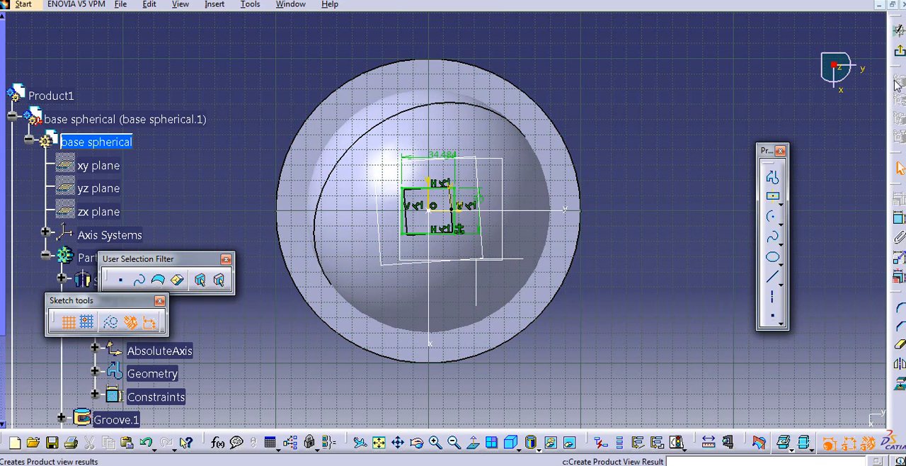
left_click(898, 31)
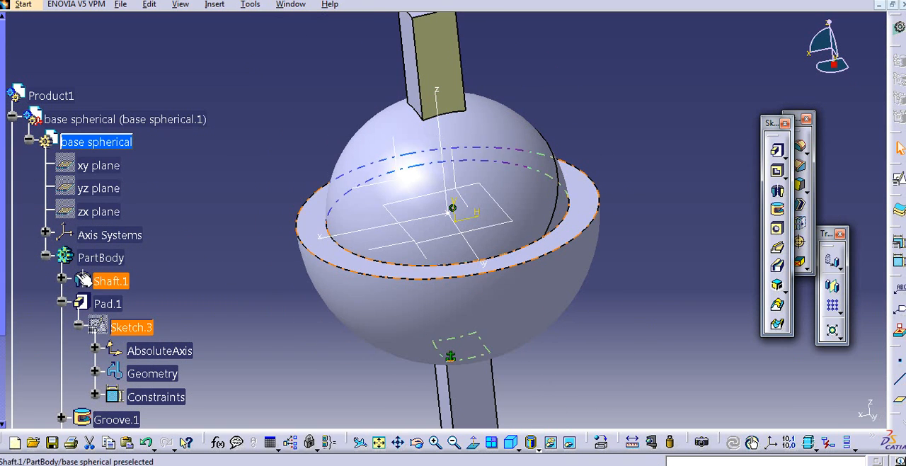
- Collapse the base spherical part, expand the top sherical component, and activate its part for editing
left_click(45, 255)
left_click(29, 140)
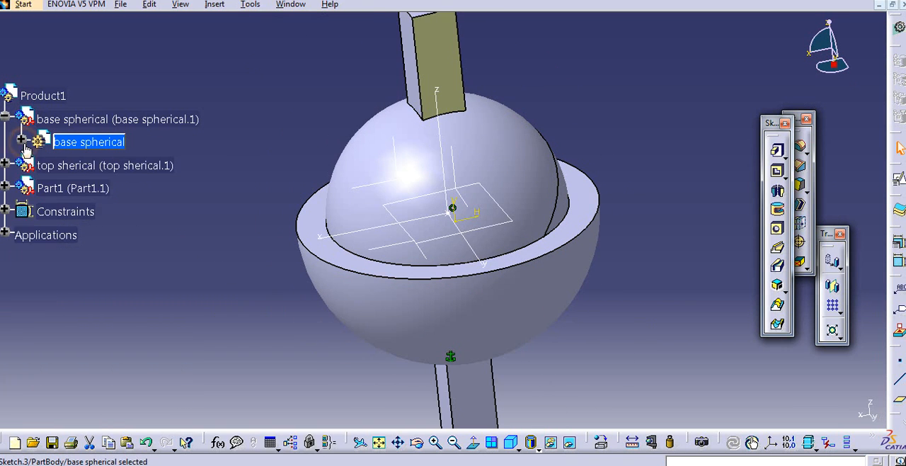
left_click(7, 162)
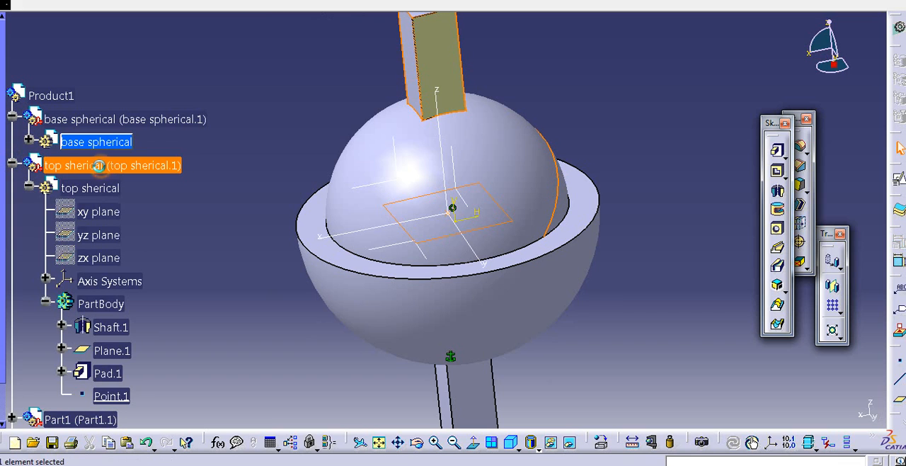
double_click(90, 188)
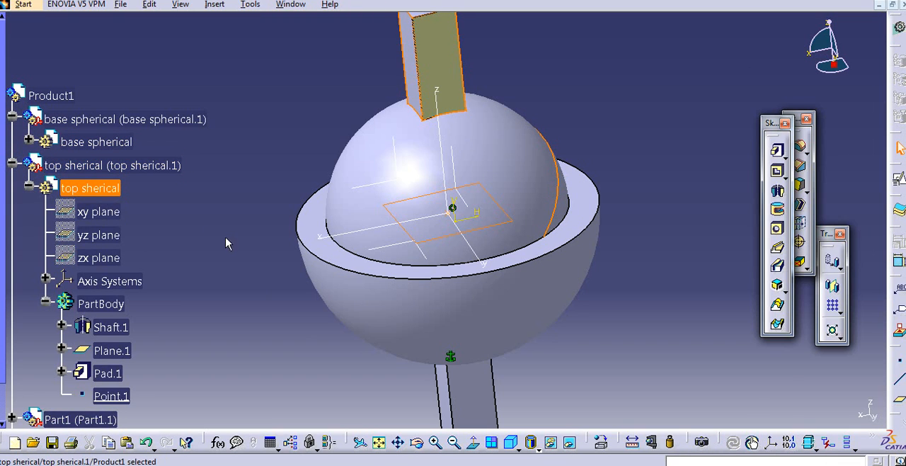
- Open Sketch.2 of the top sherical part's Pad.1 and select the square profile's side on the positive X side
scroll(135, 301, "down", 2)
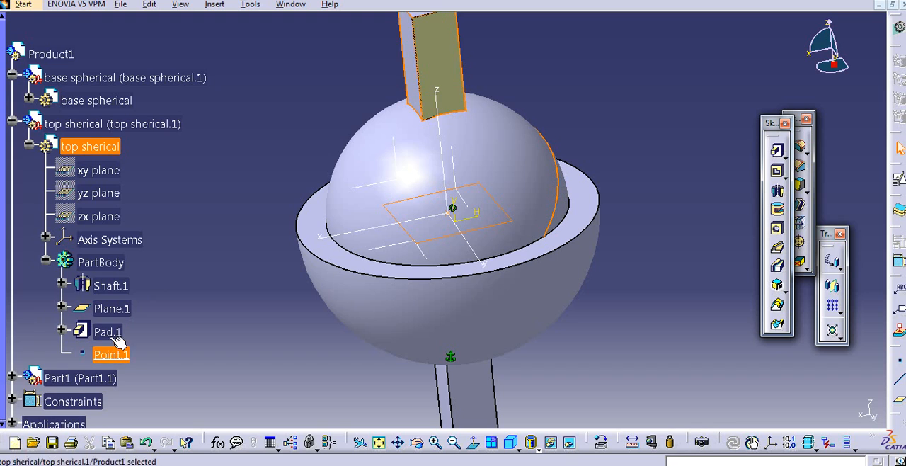
left_click(63, 331)
double_click(119, 354)
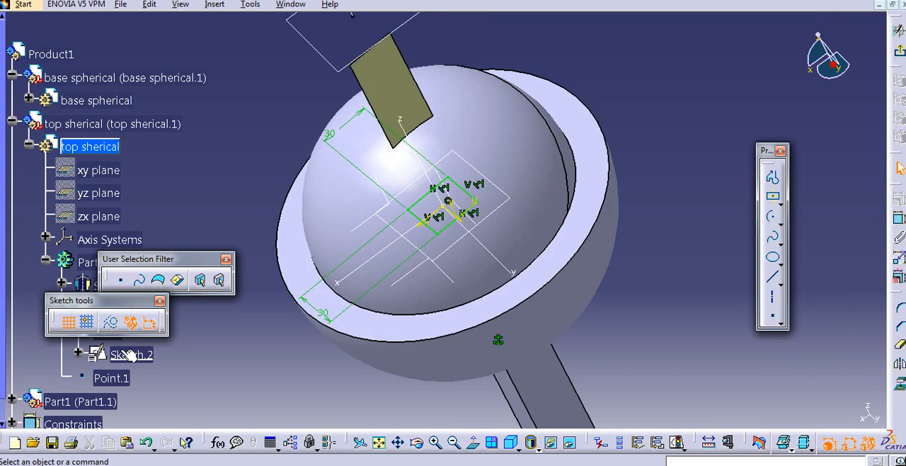
left_click_drag(465, 203, 390, 262)
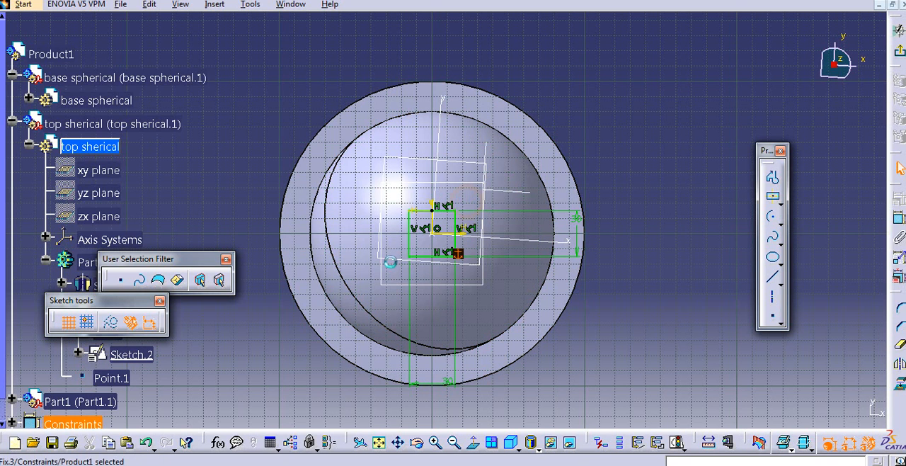
left_click(462, 234)
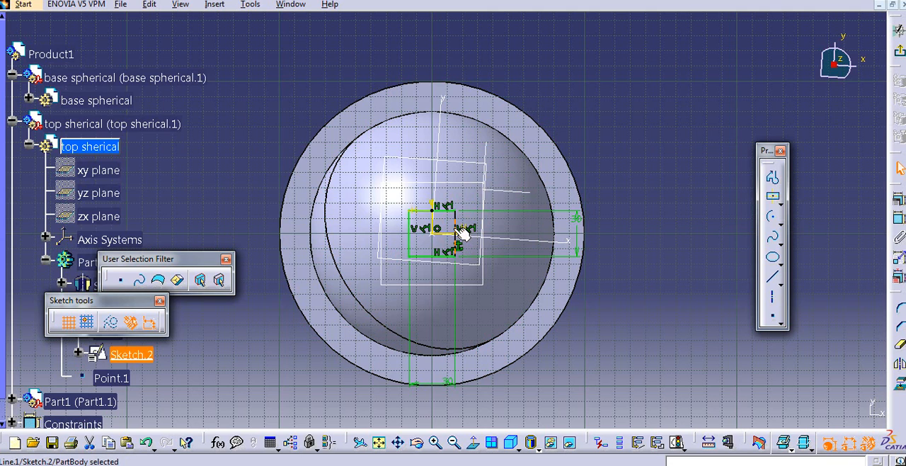
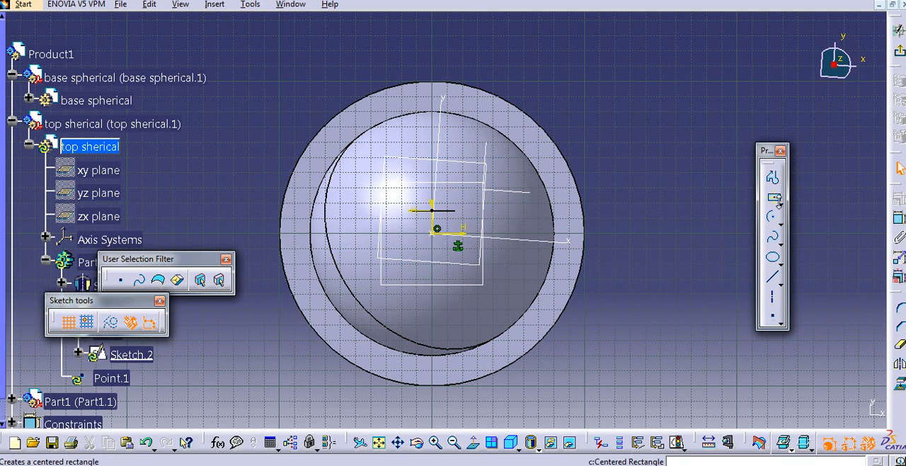
- Draw a circle about 36 mm in diameter centred on the sketch origin, dimension its diameter, and exit the sketch
left_click(782, 219)
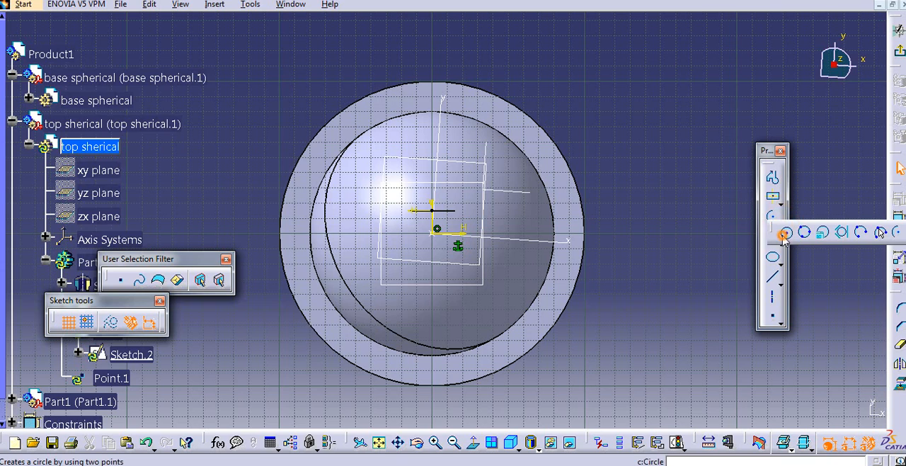
left_click(786, 234)
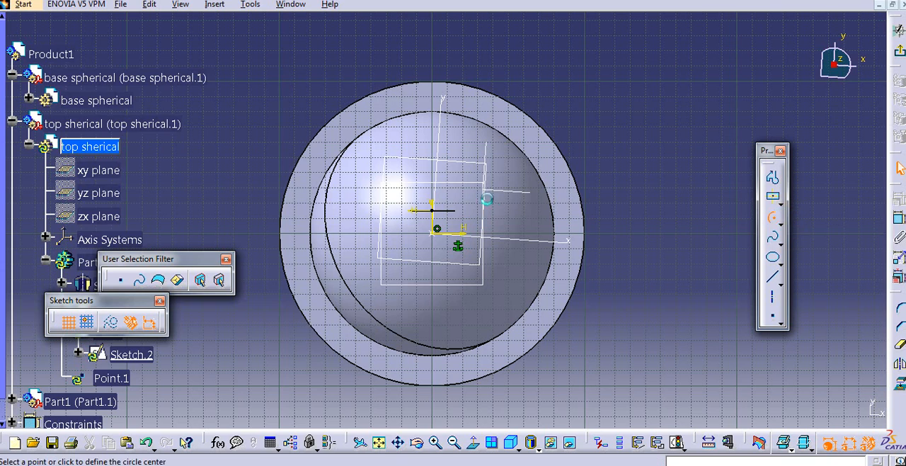
left_click(435, 231)
left_click(442, 259)
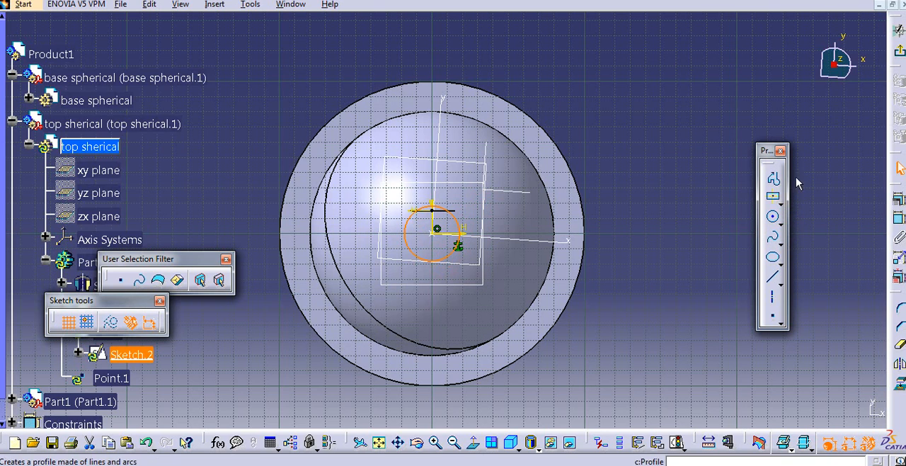
left_click(897, 219)
left_click(644, 189)
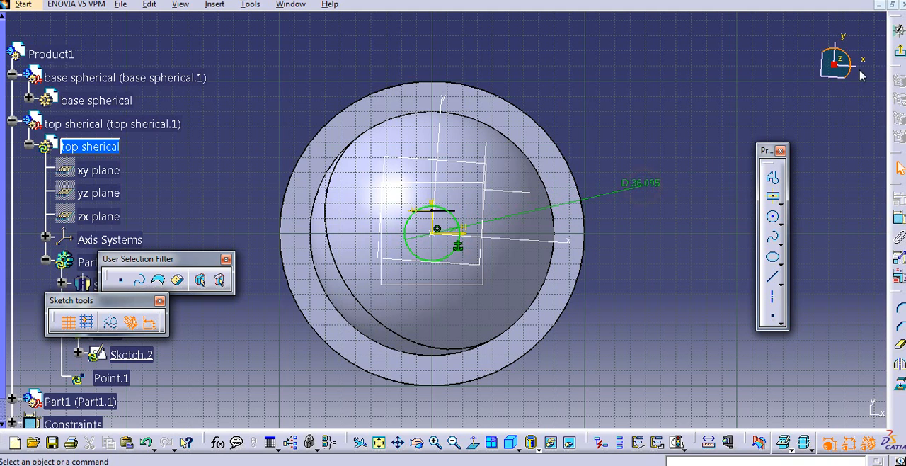
left_click(897, 53)
mouse_move(636, 186)
middle_mouse_down()
mouse_move(632, 260)
mouse_move(608, 182)
mouse_move(623, 199)
middle_mouse_up()
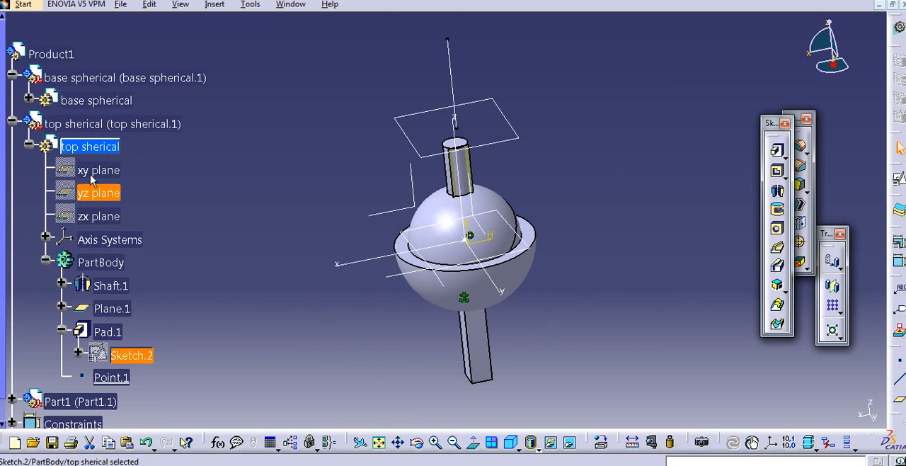
- Collapse the top sherical component, expand Part1, and activate its part for editing
left_click(12, 124)
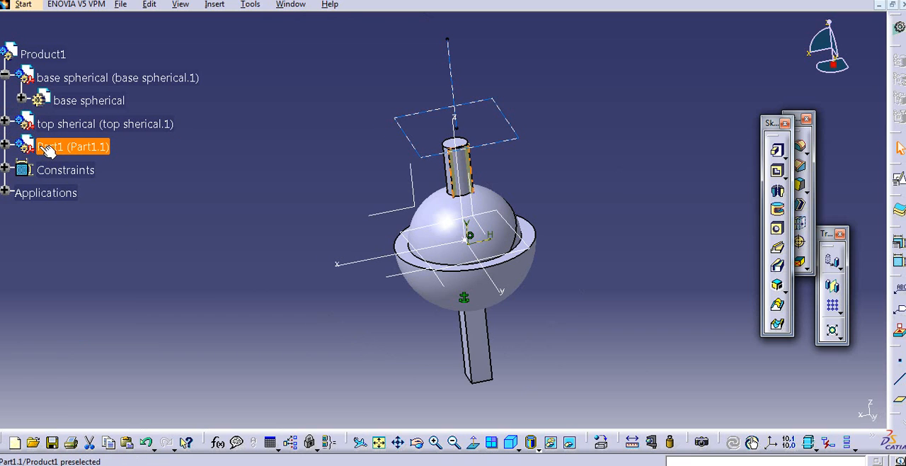
left_click(5, 146)
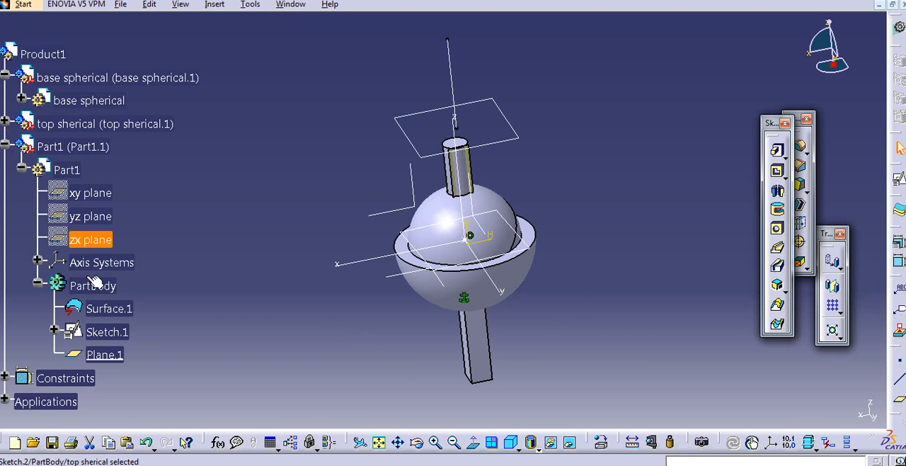
left_click(103, 308)
right_click(103, 308)
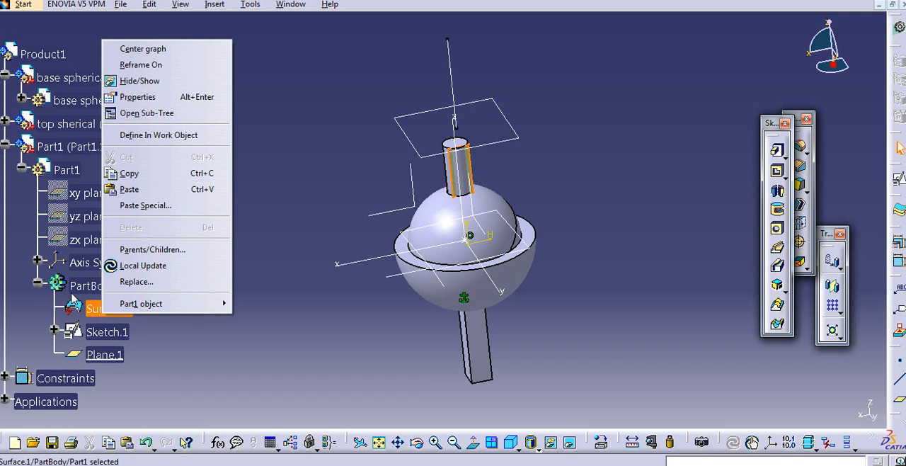
left_click(73, 297)
left_click(51, 167)
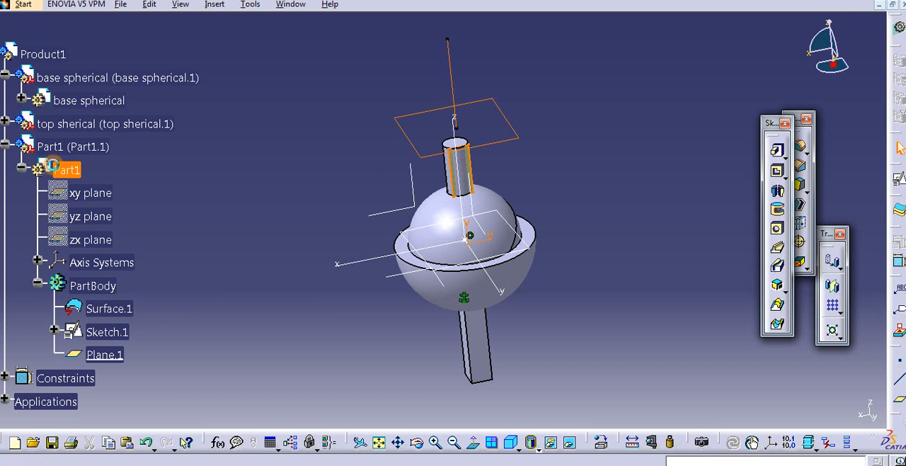
double_click(74, 172)
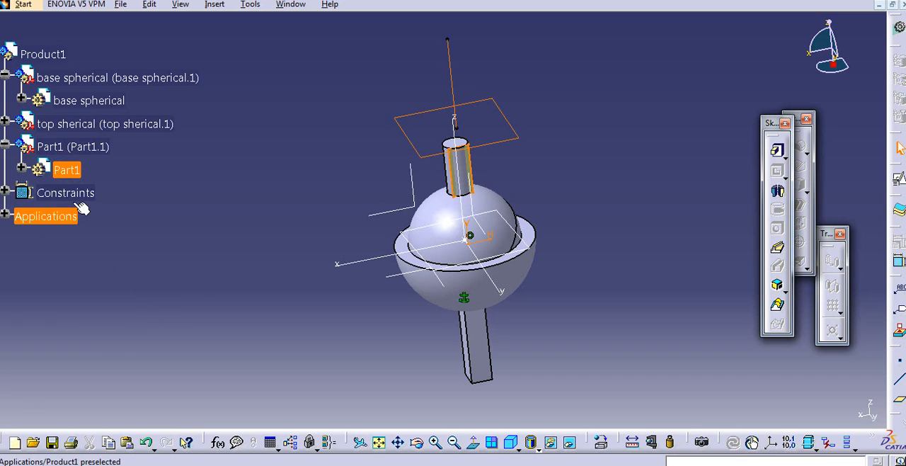
- Delete Surface.1 from Part1's PartBody together with the related Sketch.1 and Plane.1
left_click(25, 168)
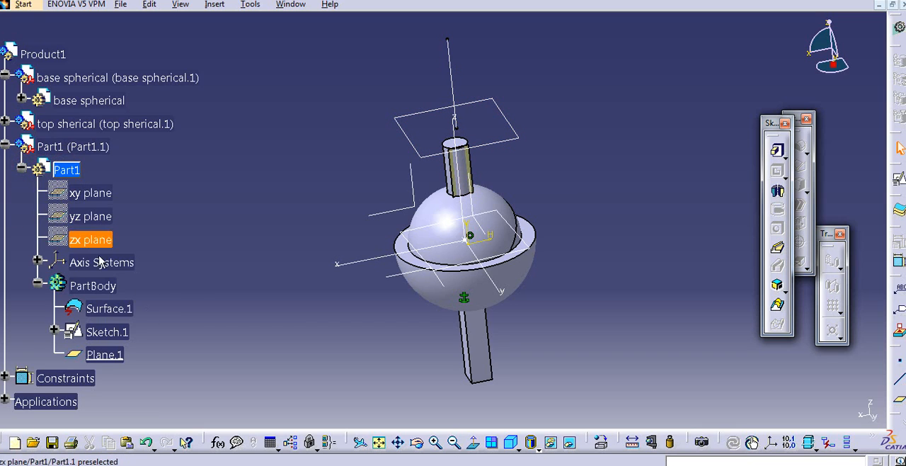
right_click(106, 315)
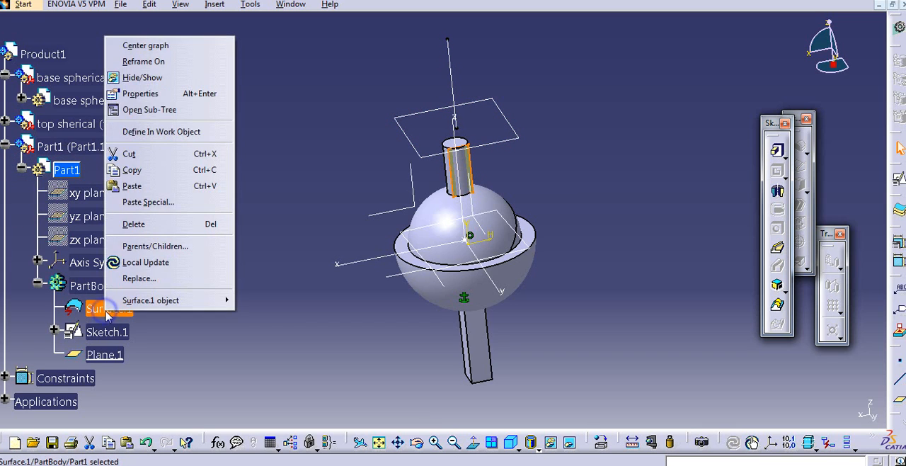
left_click(138, 224)
left_click(795, 411)
- Create a positioned sketch in Part1 on the zx reference plane through the sphere's centre
mouse_move(589, 249)
middle_mouse_down()
mouse_move(573, 263)
mouse_move(573, 245)
mouse_move(556, 243)
mouse_move(558, 203)
mouse_move(578, 230)
mouse_move(643, 196)
mouse_move(674, 199)
middle_mouse_up()
middle_click(559, 203)
left_click(899, 178)
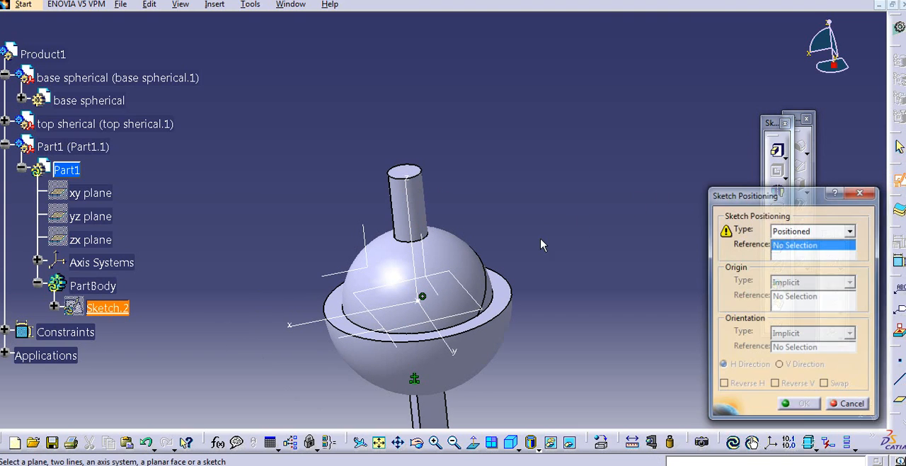
mouse_move(247, 211)
middle_mouse_down()
mouse_move(241, 227)
mouse_move(358, 205)
mouse_move(376, 216)
mouse_move(314, 202)
mouse_move(339, 215)
mouse_move(548, 219)
mouse_move(506, 219)
middle_mouse_up()
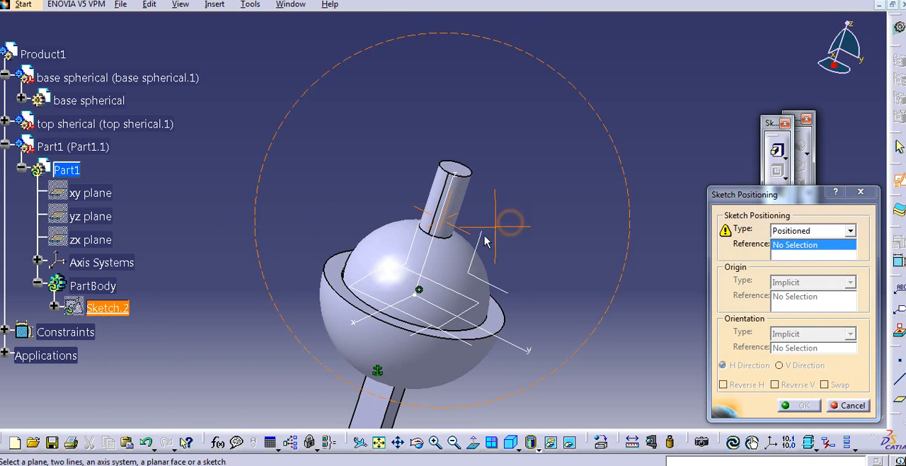
left_click(463, 264)
left_click(784, 404)
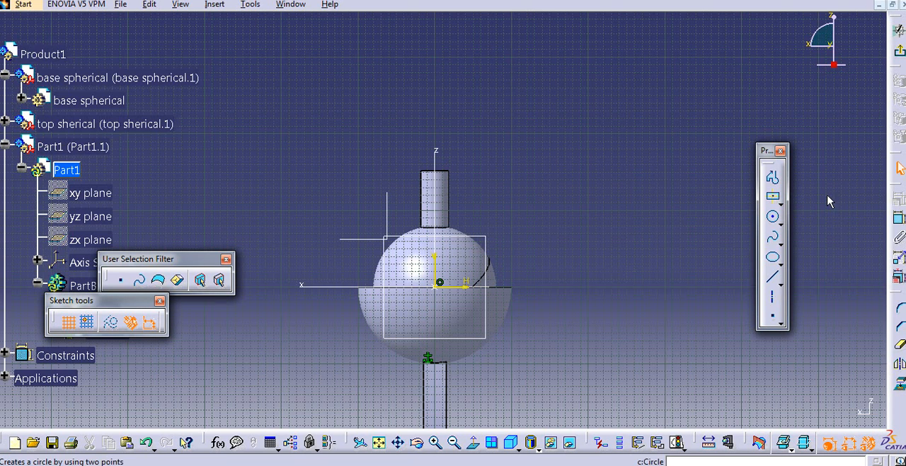
- Draw a vertical line about 107 mm long on the vertical axis above the shaft and exit the sketch
left_click(773, 281)
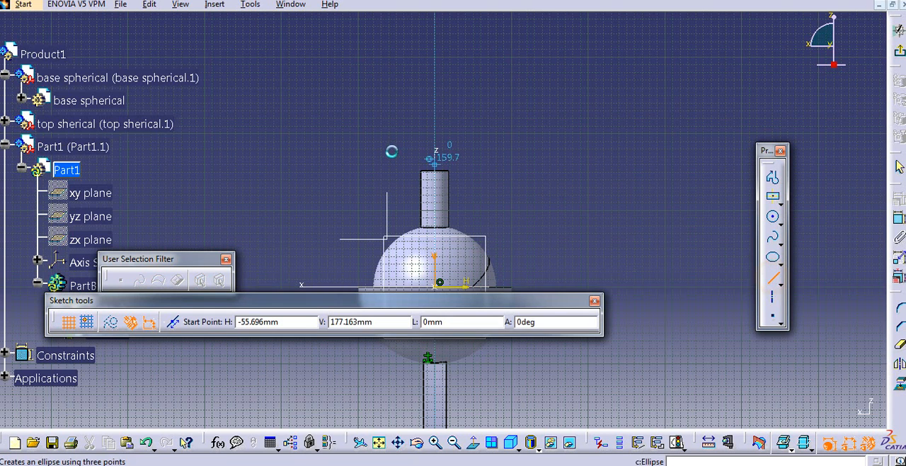
left_click(435, 141)
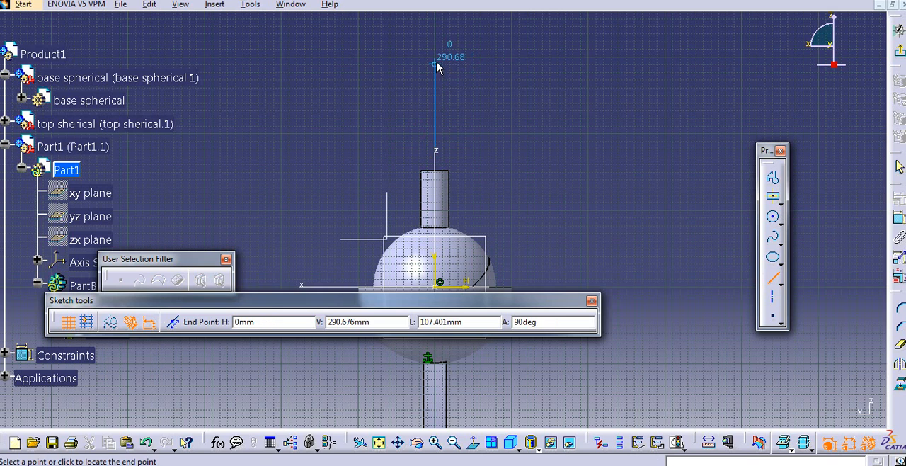
left_click(435, 65)
left_click(899, 31)
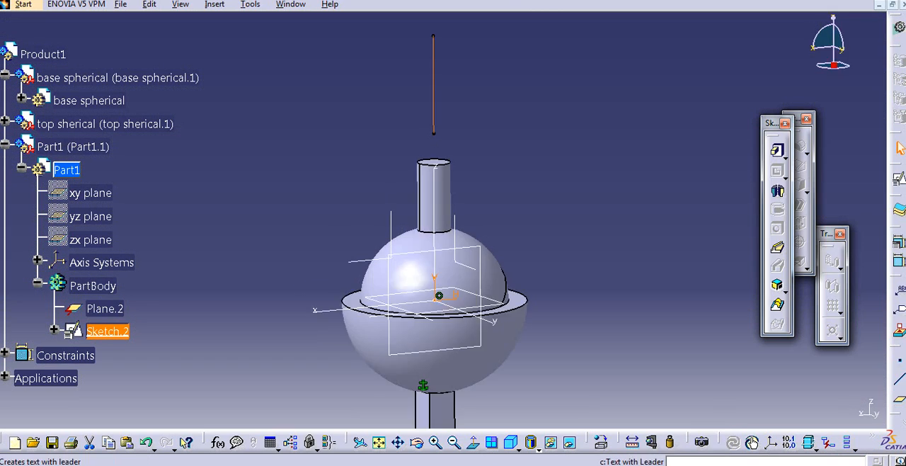
- Create a plane of type Normal to curve on the Sketch.2 line, passing through the line's lower endpoint
left_click(904, 405)
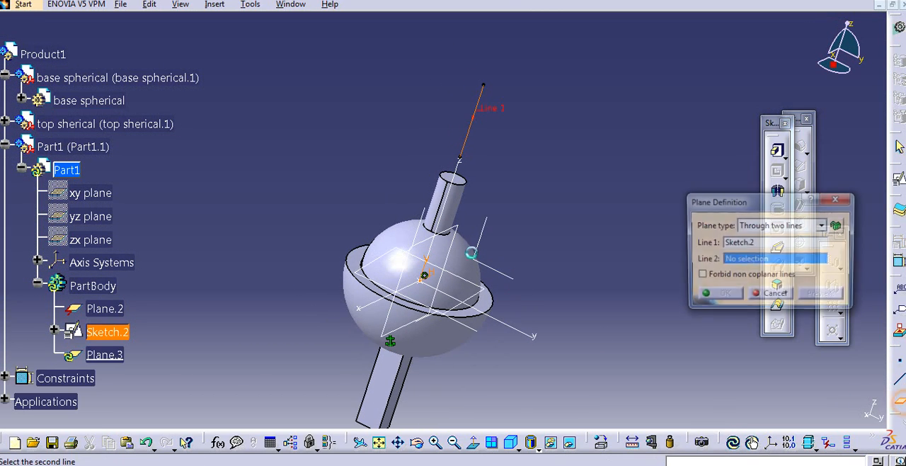
middle_click_drag(469, 228, 464, 138, "ctrl")
left_click(782, 225)
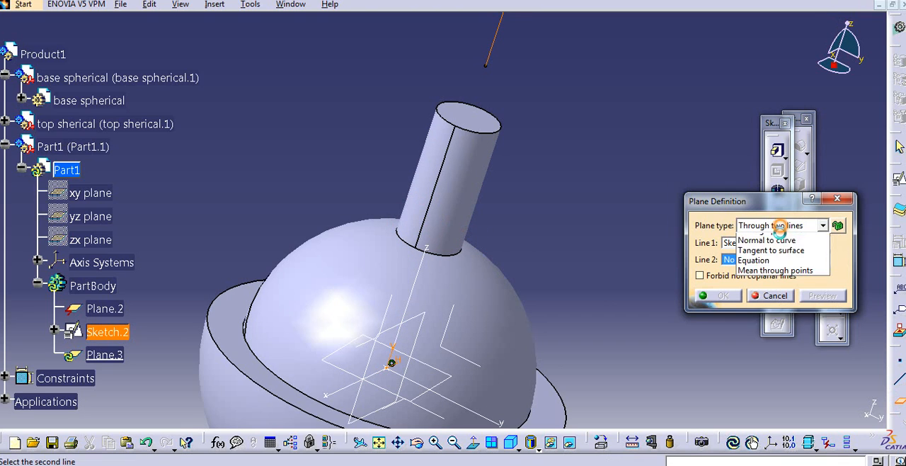
left_click(766, 310)
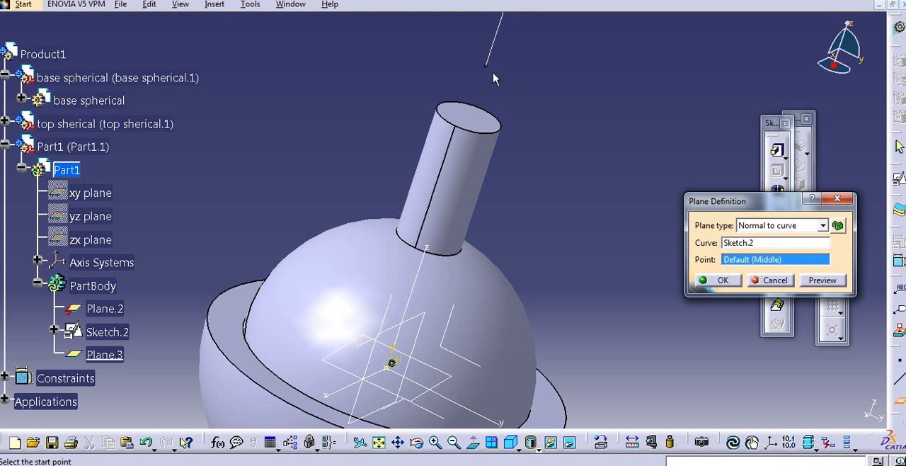
left_click(489, 66)
left_click(717, 280)
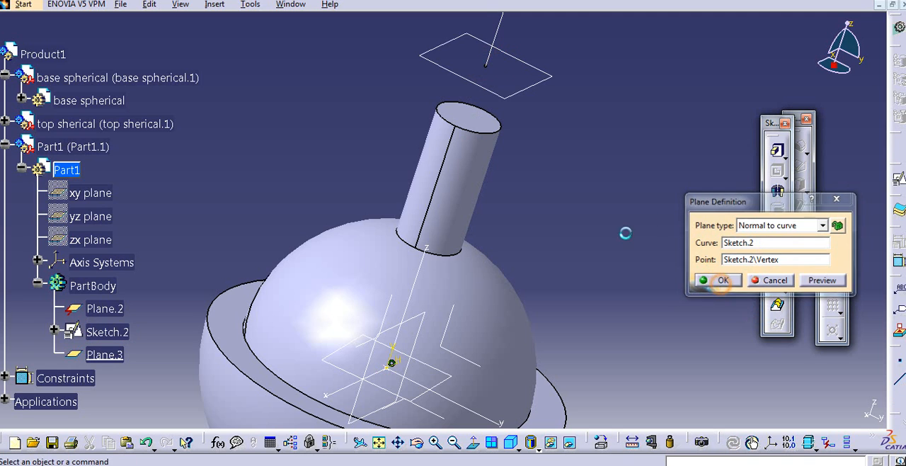
- Collapse Part1 and activate the top-level Product1 assembly
middle_click_drag(559, 177, 455, 188)
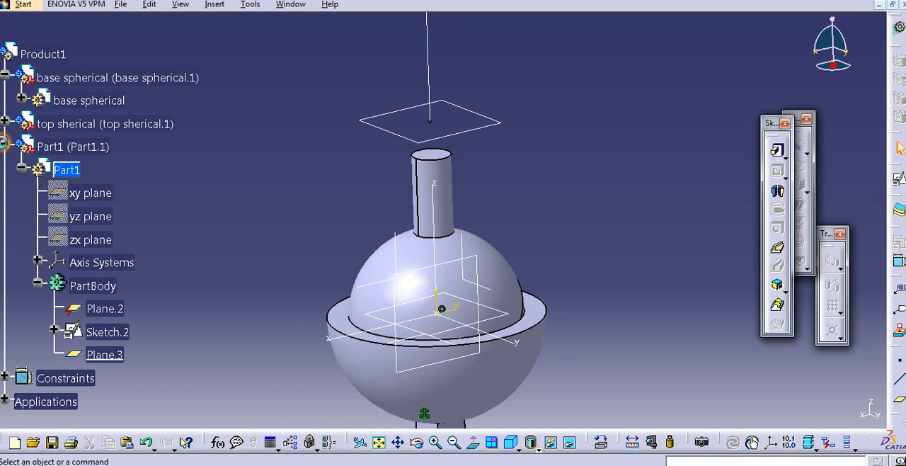
left_click(4, 146)
double_click(43, 53)
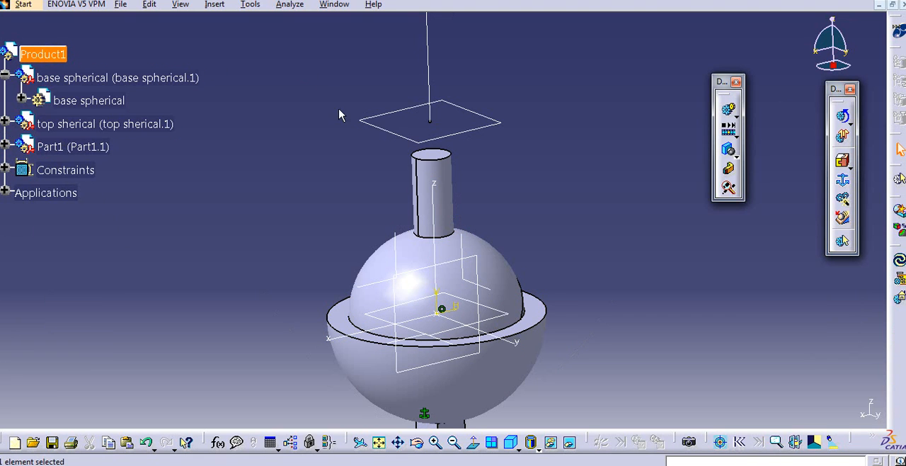
left_click(23, 4)
mouse_move(128, 124)
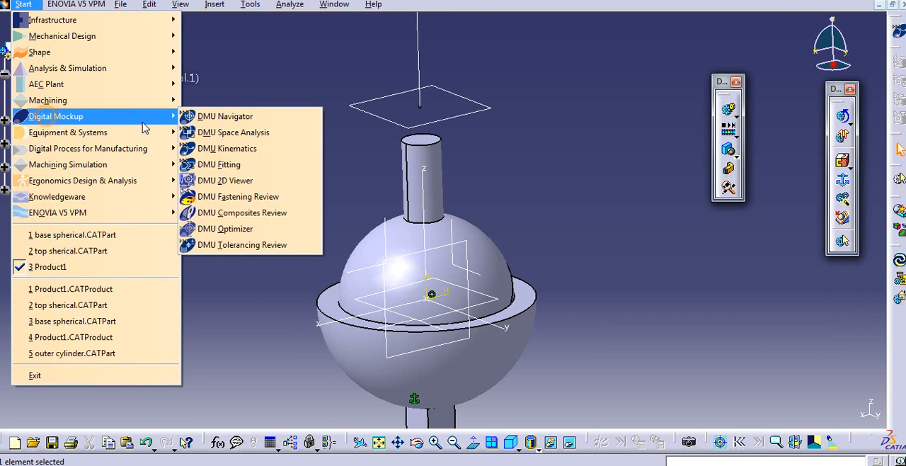
left_click(213, 148)
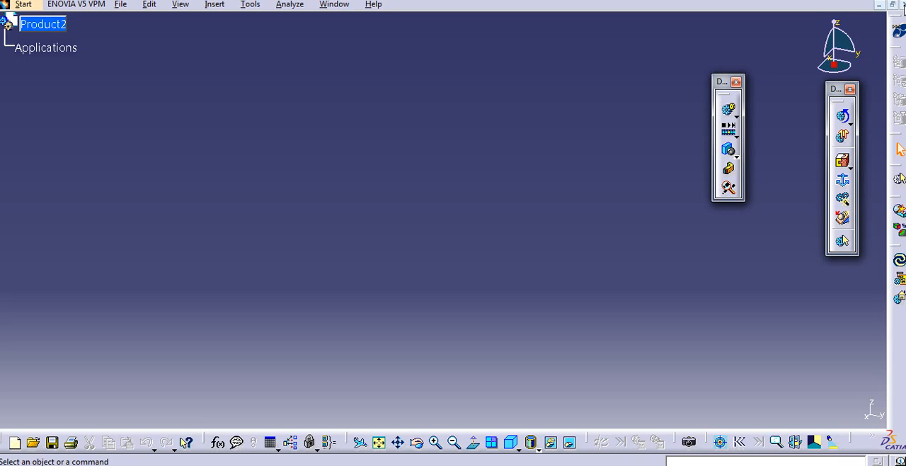
left_click(904, 6)
- Start a revolute joint in Mechanism.1 with the top sherical shaft axis as Line 1 and Part1's Sketch.2 line as Line 2
middle_click_drag(261, 162, 543, 182)
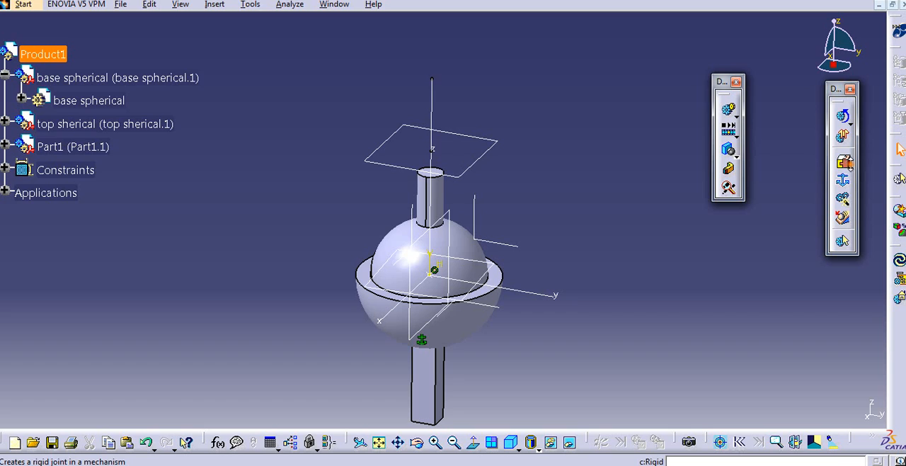
left_click(848, 166)
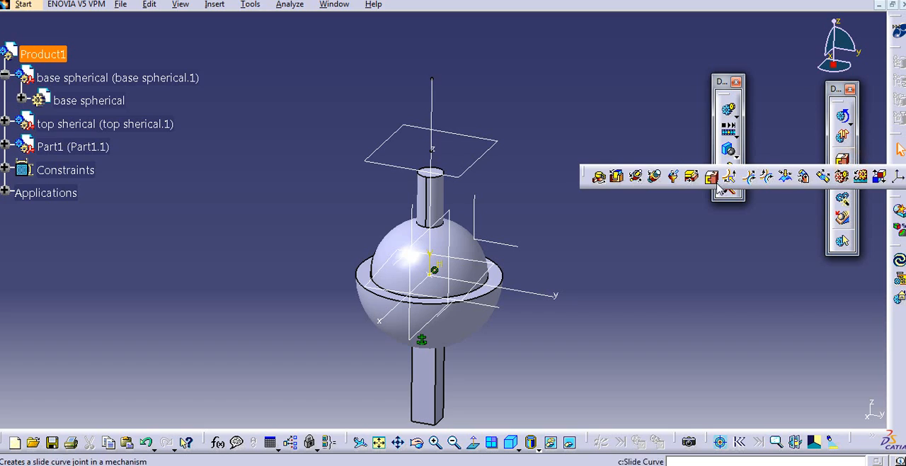
left_click(596, 178)
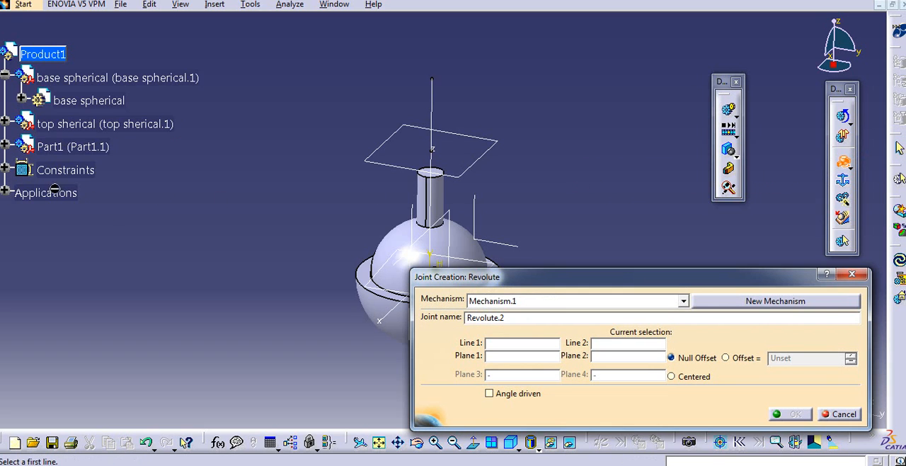
middle_click_drag(354, 256, 380, 205)
left_click(320, 203)
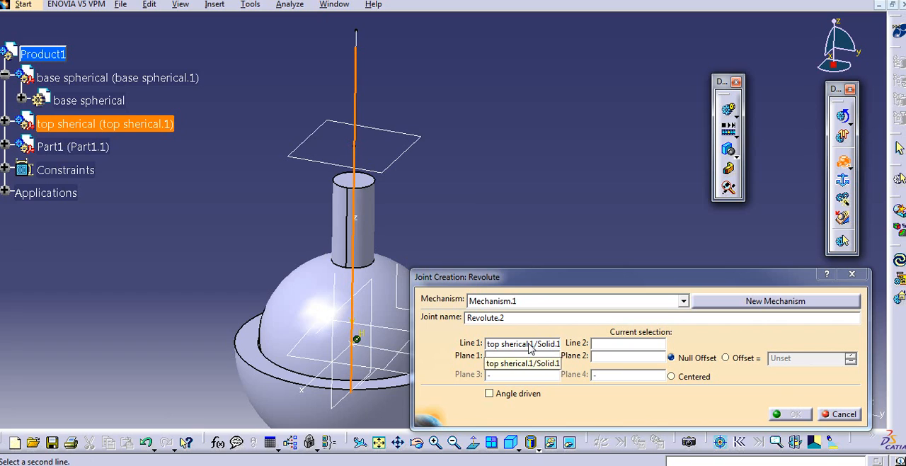
left_click(356, 40)
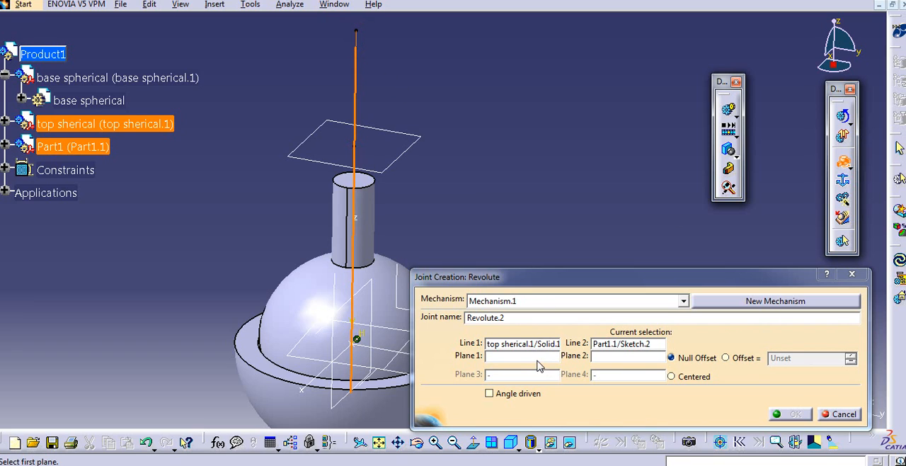
- Set the shaft's top face as Plane 1 and Part1's Plane.3 as Plane 2, and create the revolute joint as angle driven
left_click(536, 359)
middle_click_drag(380, 315, 338, 344)
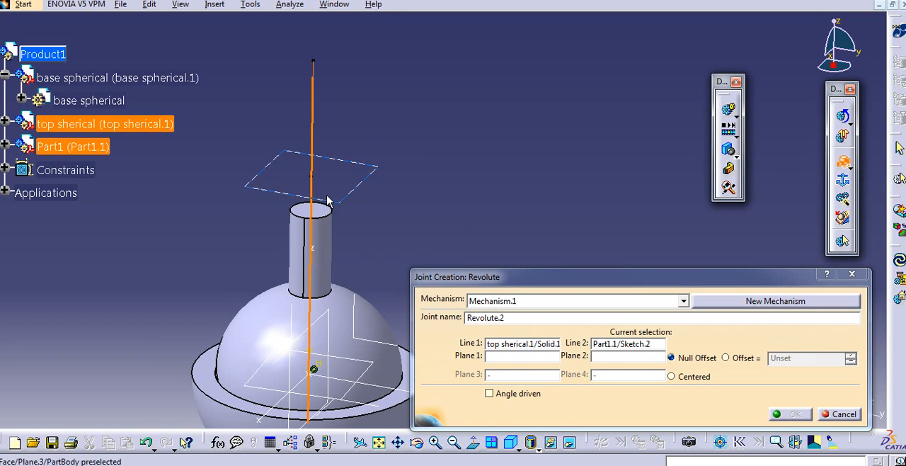
left_click(325, 213)
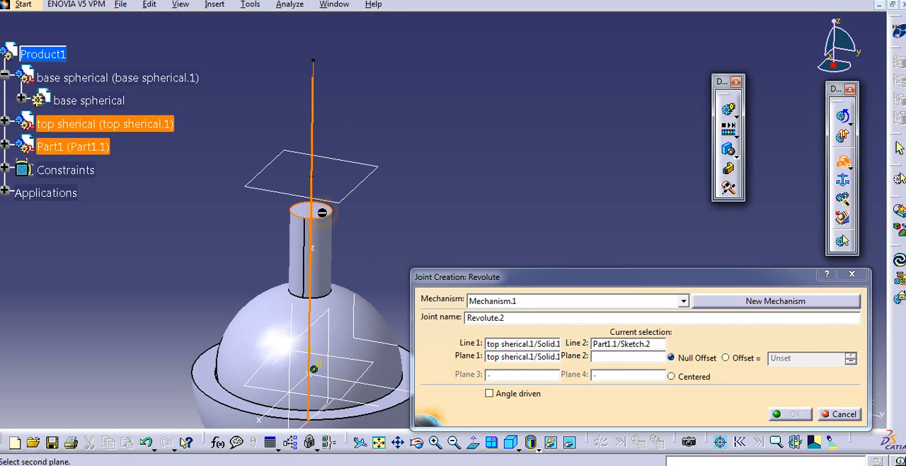
left_click(361, 194)
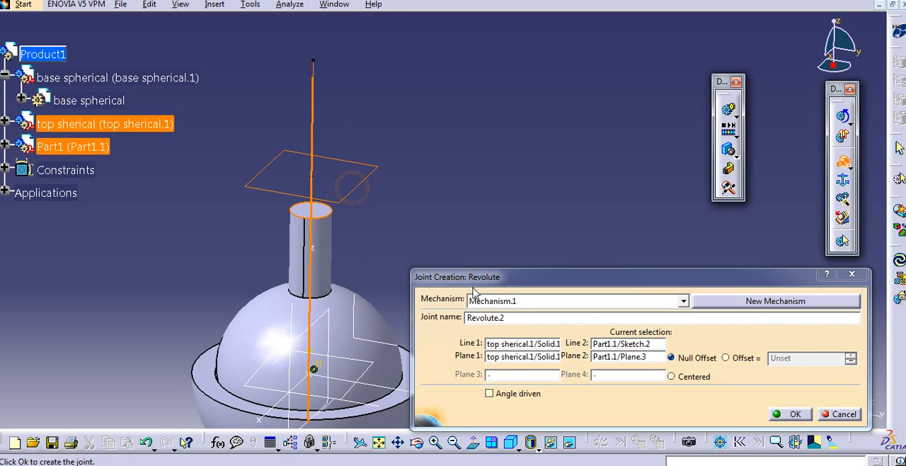
left_click(490, 393)
left_click(790, 412)
middle_click_drag(582, 189, 626, 213)
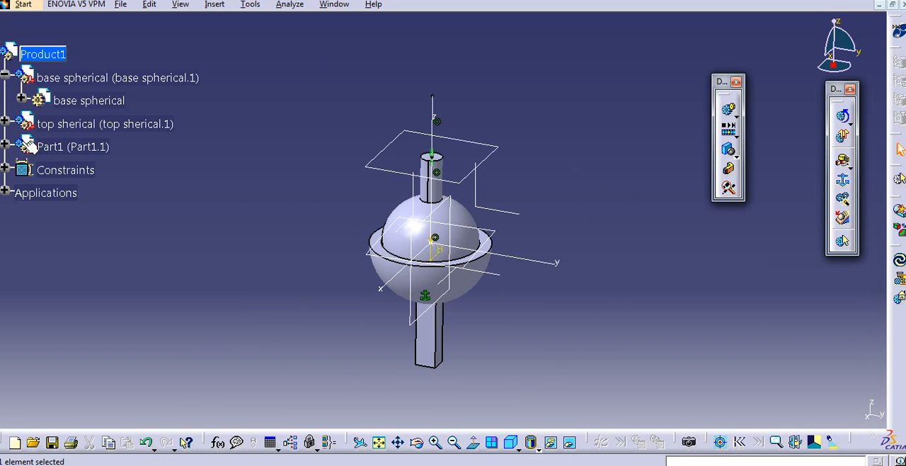
- Check Mechanism.1's degrees of freedom and its list of joints in the product tree
left_click(5, 193)
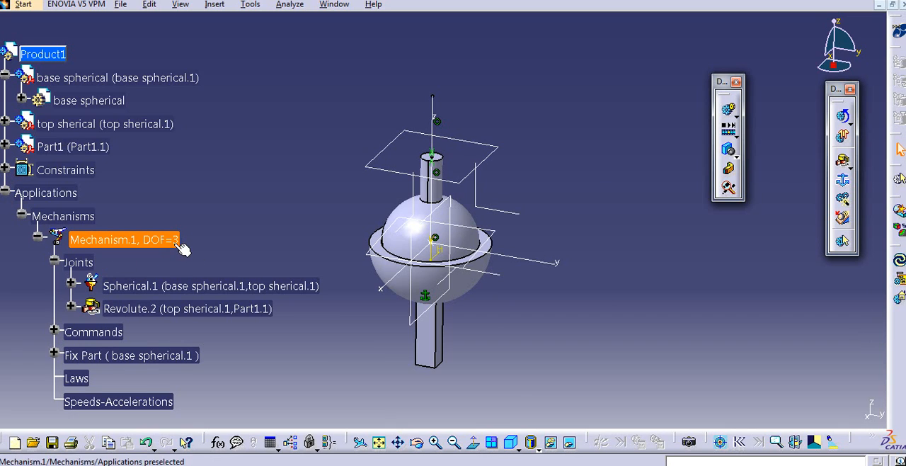
middle_click_drag(302, 253, 350, 243)
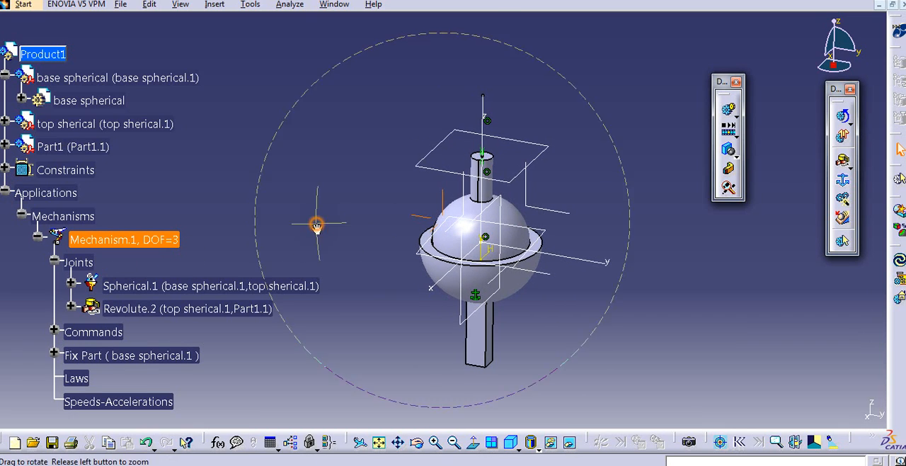
middle_click_drag(317, 220, 299, 233)
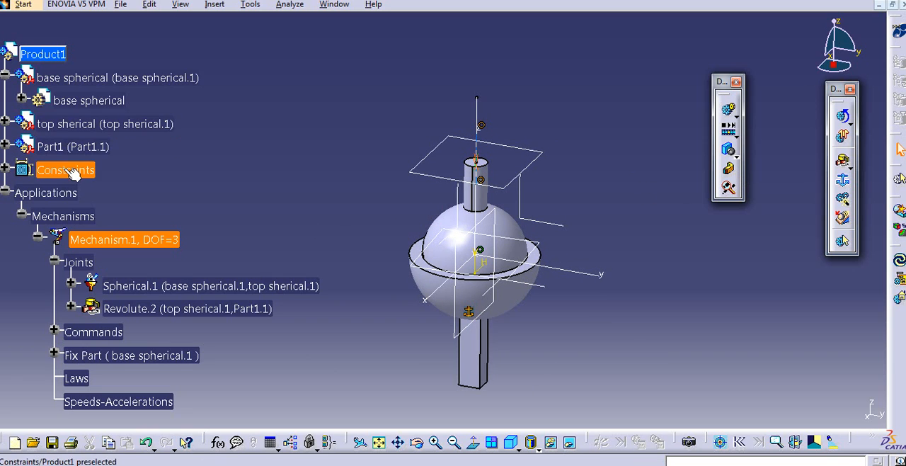
left_click(6, 190)
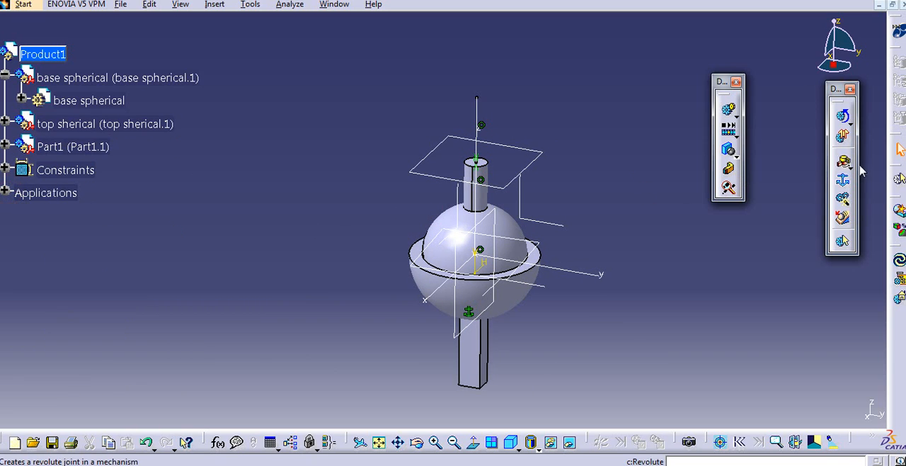
left_click(849, 168)
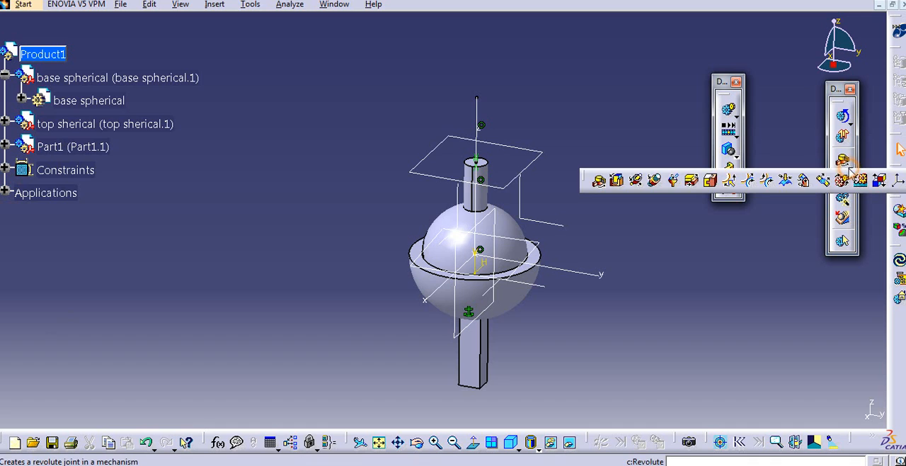
left_click(712, 182)
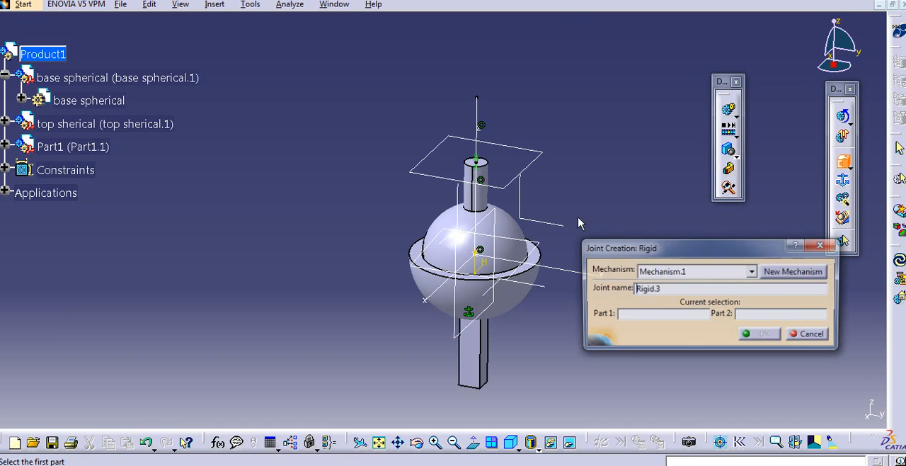
middle_click_drag(577, 217, 467, 168, "ctrl")
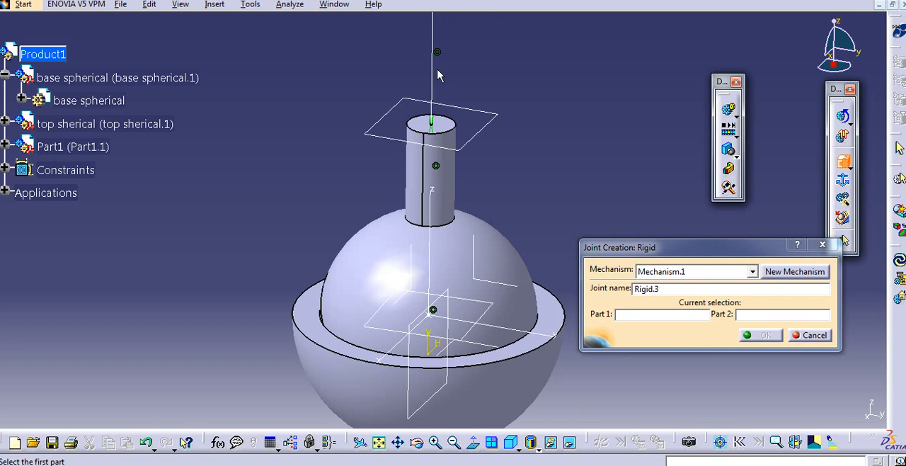
left_click(433, 69)
left_click(448, 202)
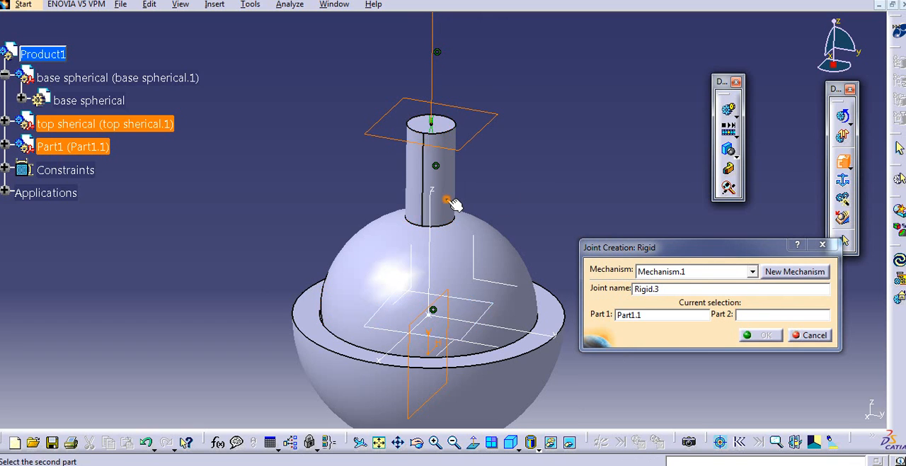
left_click(829, 337)
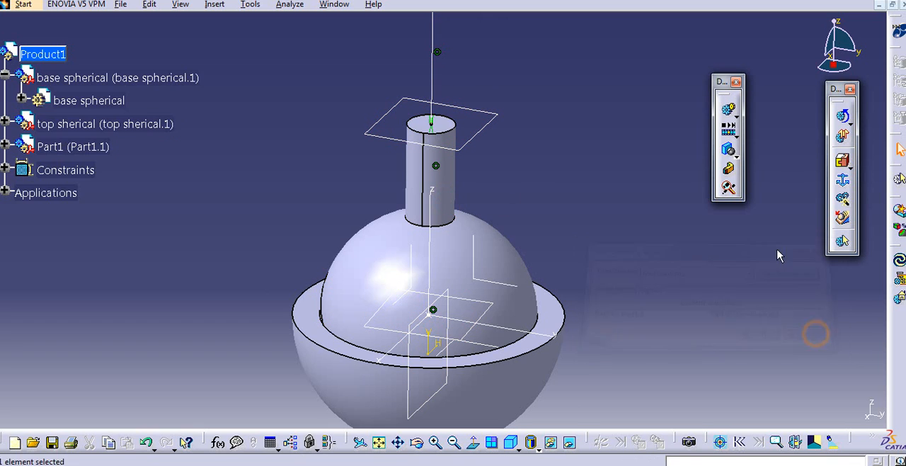
- Create a rigid joint in Mechanism.1 with Part1 as Part 1 and base spherical as Part 2
left_click(842, 162)
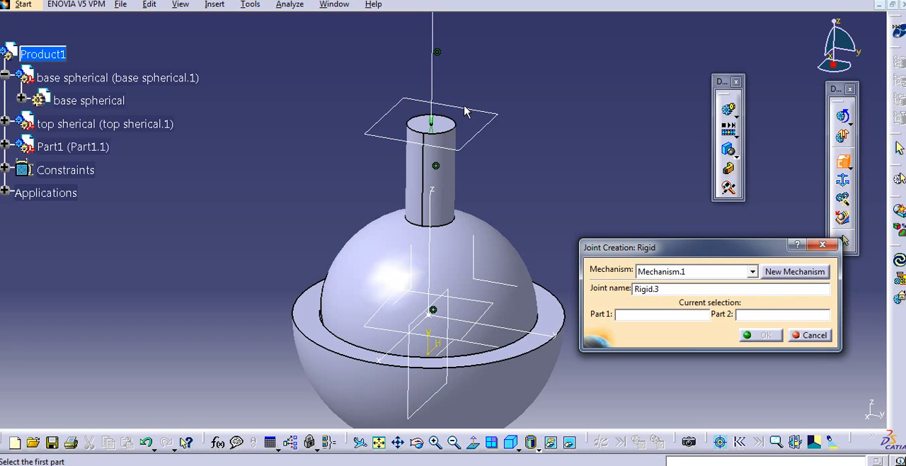
left_click(433, 71)
middle_click_drag(684, 159, 614, 164)
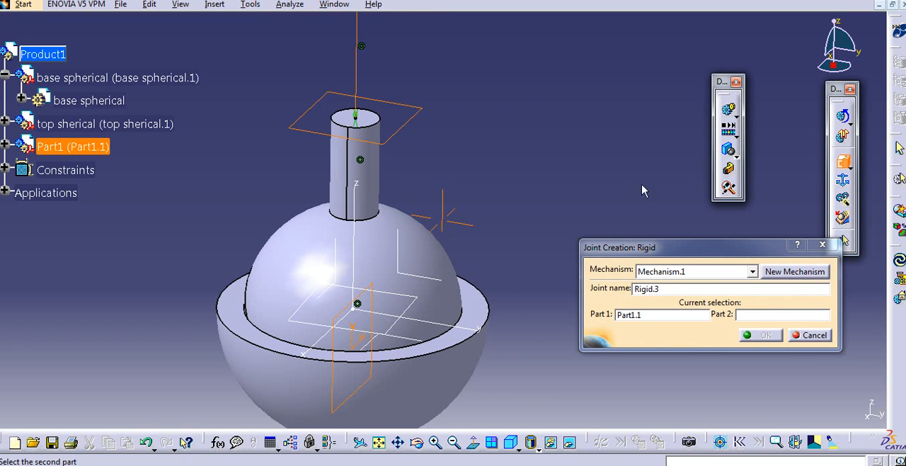
left_click(765, 310)
middle_click_drag(515, 206, 535, 124)
left_click(470, 281)
left_click(744, 332)
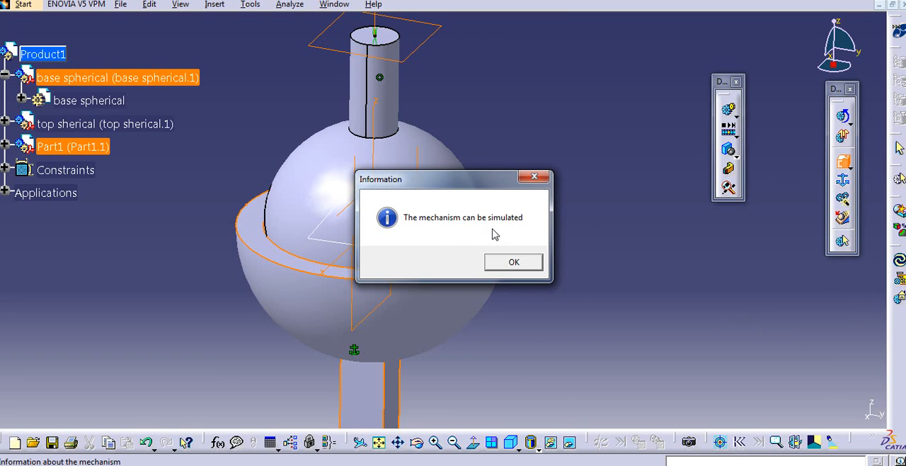
left_click(525, 267)
- Review Mechanism.1's degrees of freedom and expand its joints in the product tree
middle_click_drag(586, 146, 507, 235)
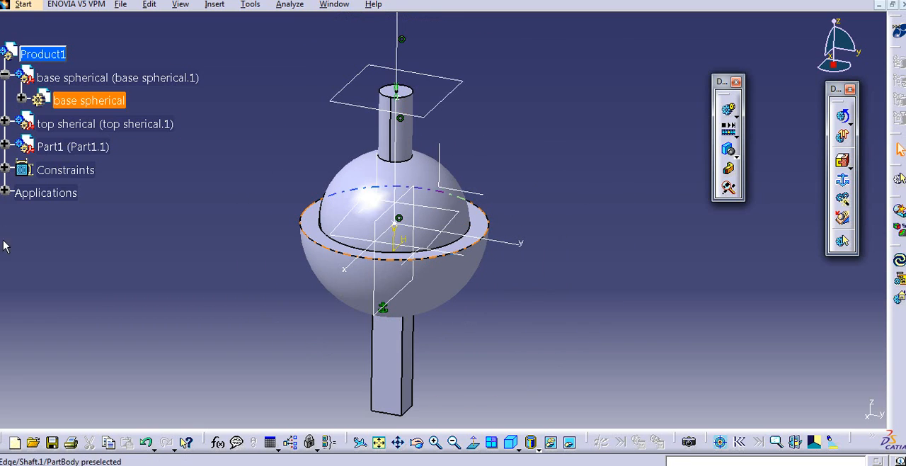
left_click(4, 191)
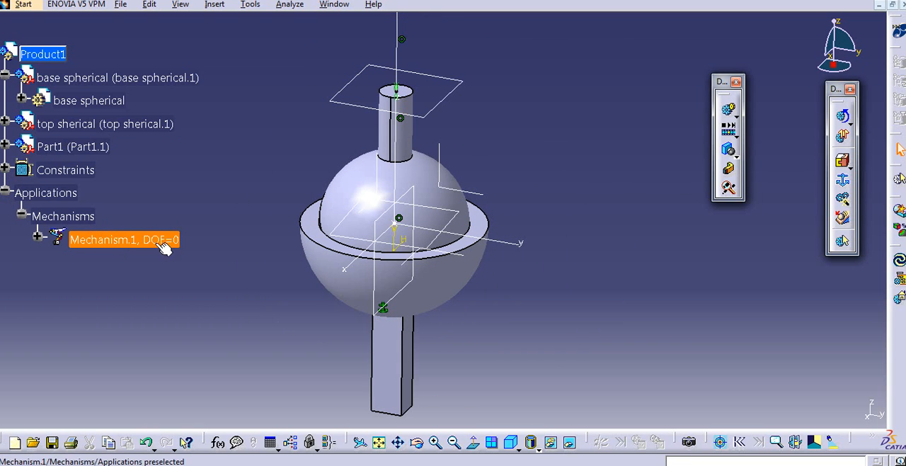
middle_click_drag(207, 234, 268, 246)
left_click(38, 240)
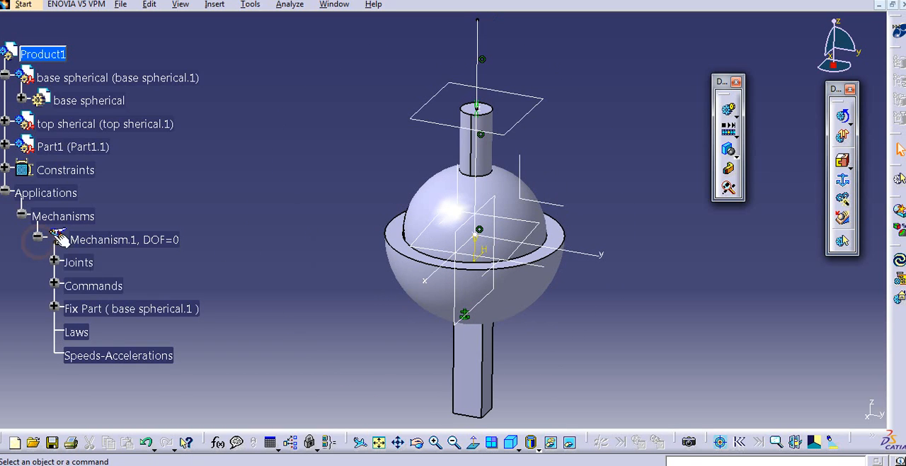
left_click(55, 263)
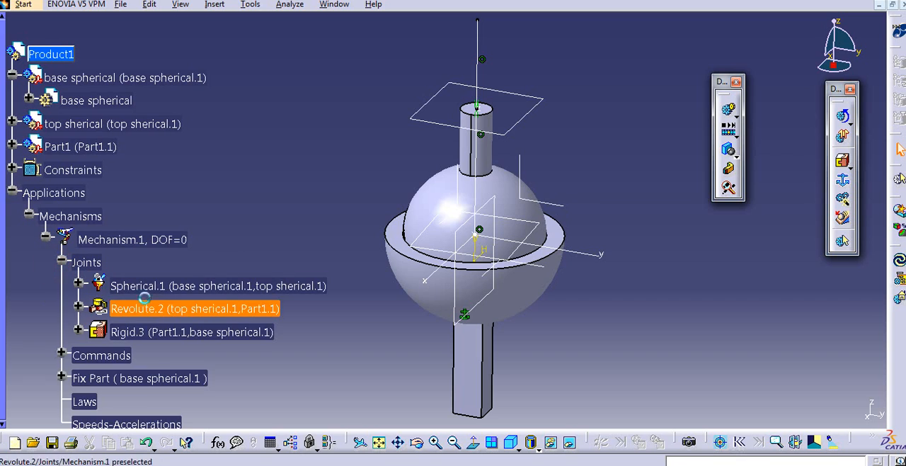
middle_click_drag(400, 192, 468, 185)
middle_click_drag(407, 177, 383, 243)
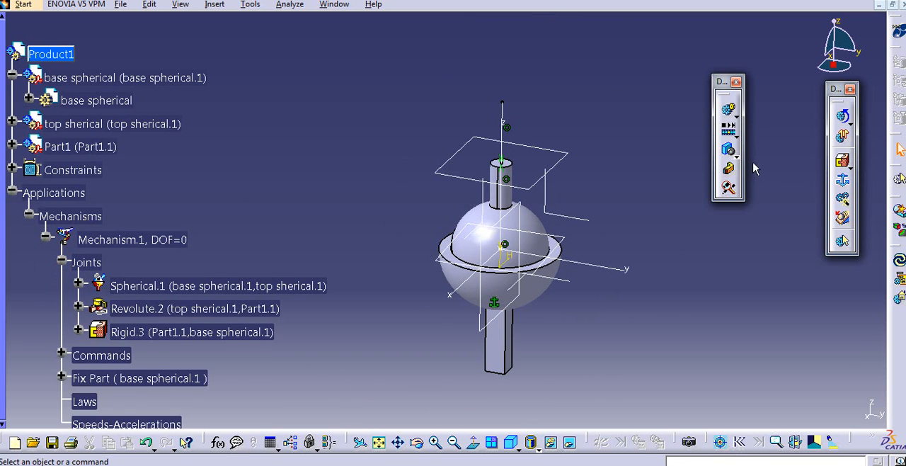
- Create a simulation of Mechanism.1 and insert a position with Command.1 at 360
left_click(730, 115)
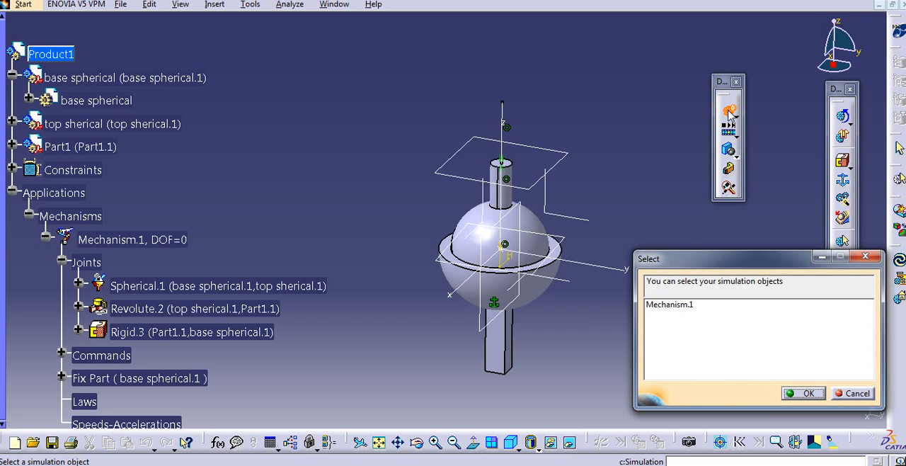
left_click(664, 306)
left_click(807, 394)
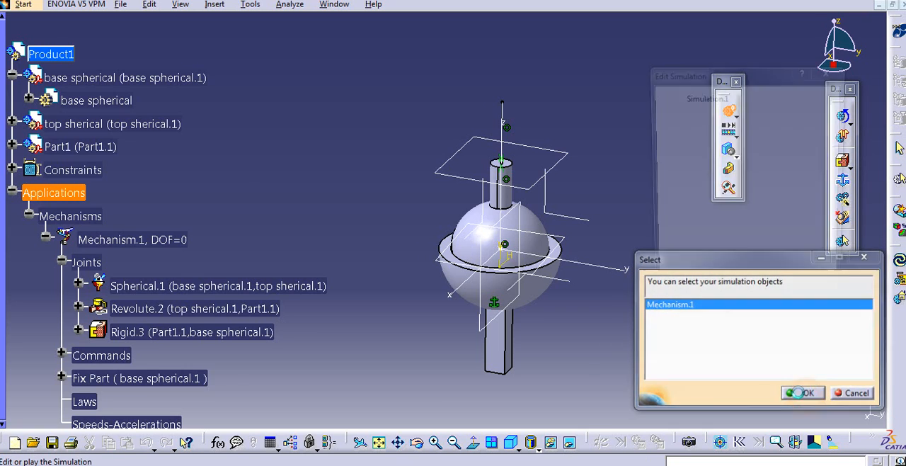
left_click_drag(692, 344, 726, 347)
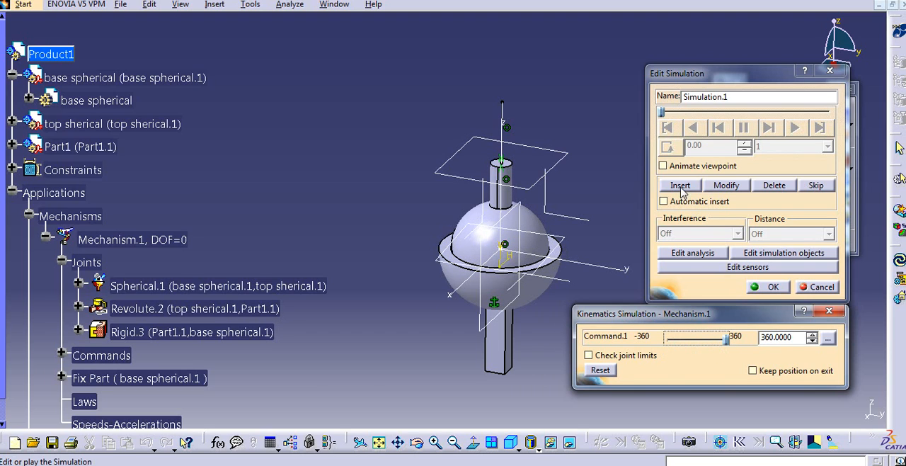
left_click(680, 186)
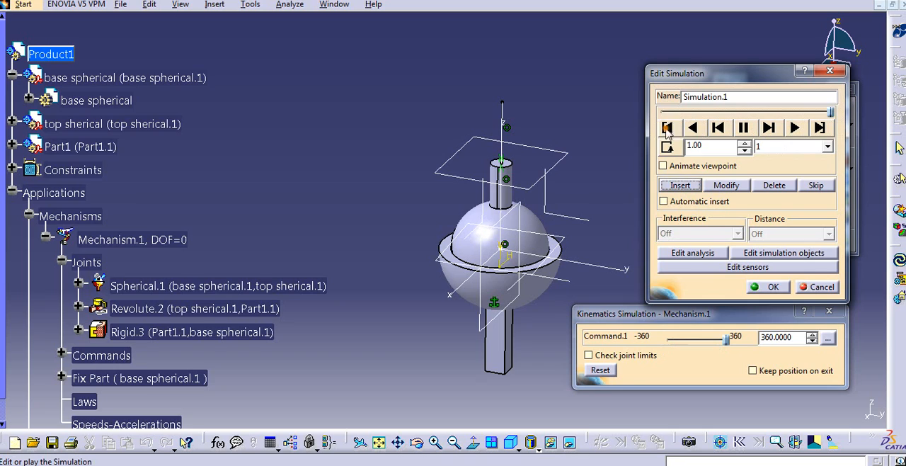
- Set the simulation's interpolation step to 0.04 with viewpoint animation on, play it from the start and save the simulation
left_click(666, 128)
left_click(795, 128)
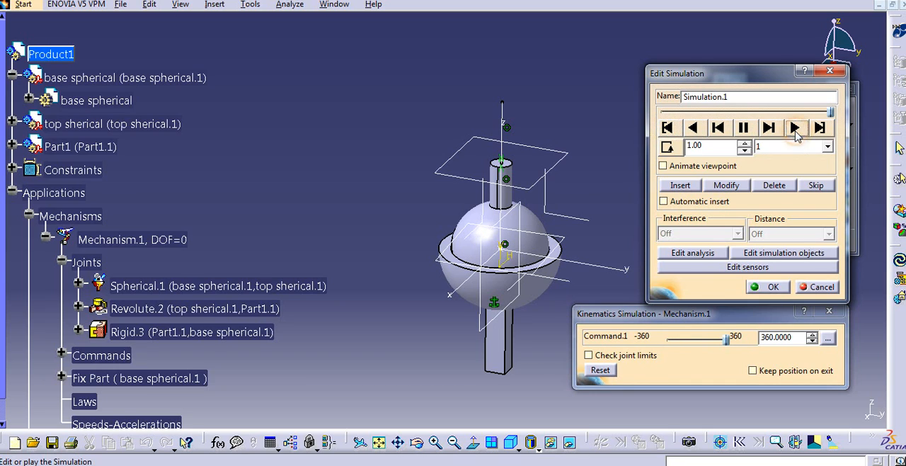
left_click(795, 152)
left_click(763, 186)
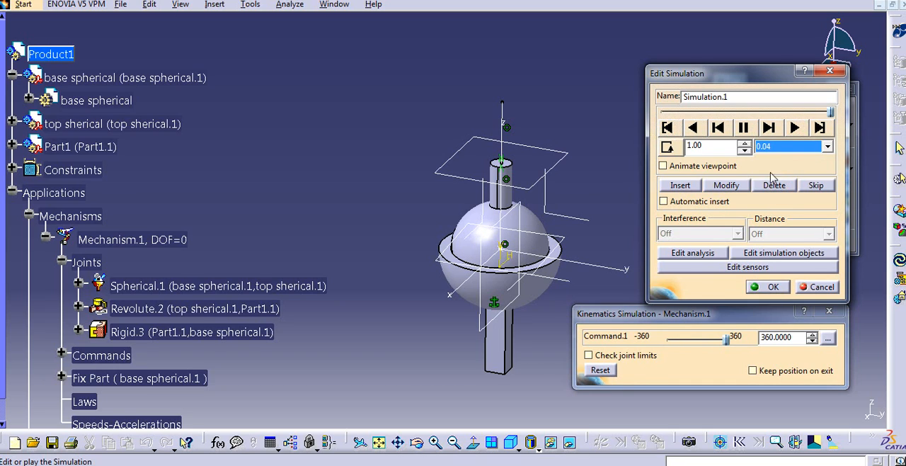
left_click(794, 132)
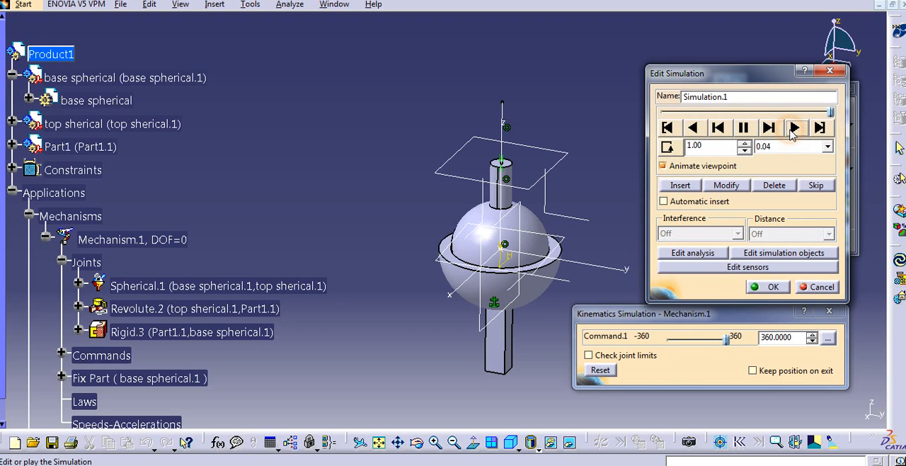
left_click(670, 127)
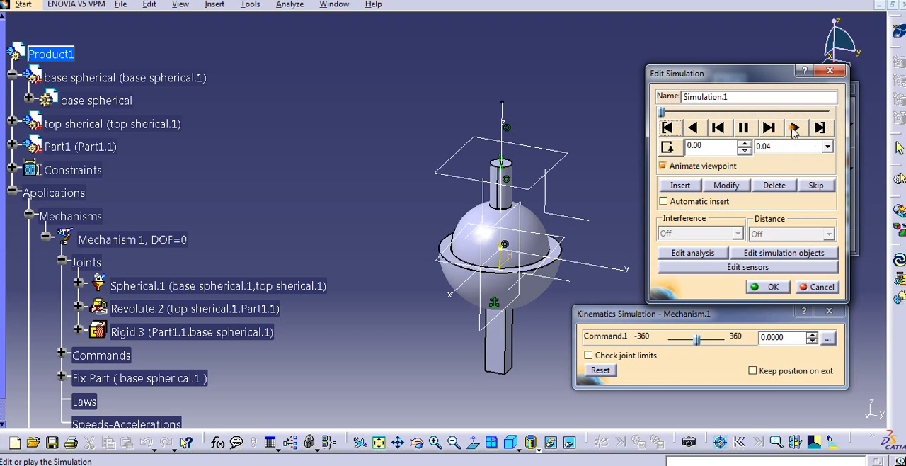
left_click(794, 131)
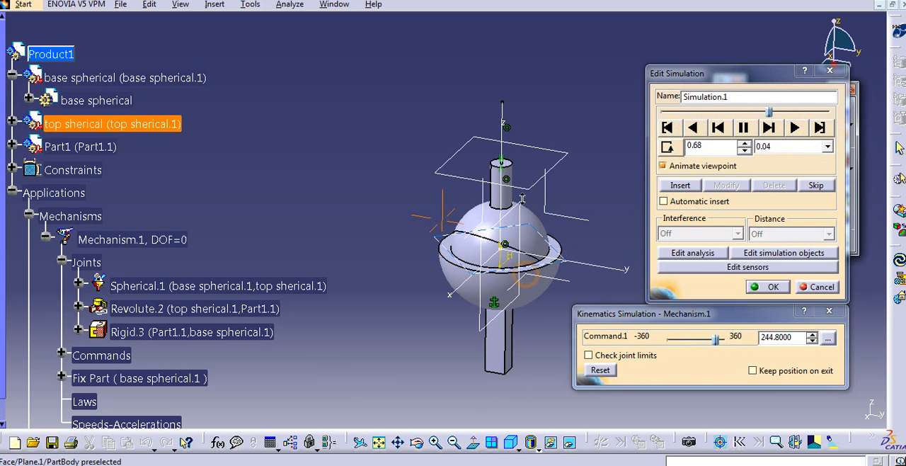
middle_click_drag(441, 132, 444, 84)
middle_click_drag(556, 222, 461, 206)
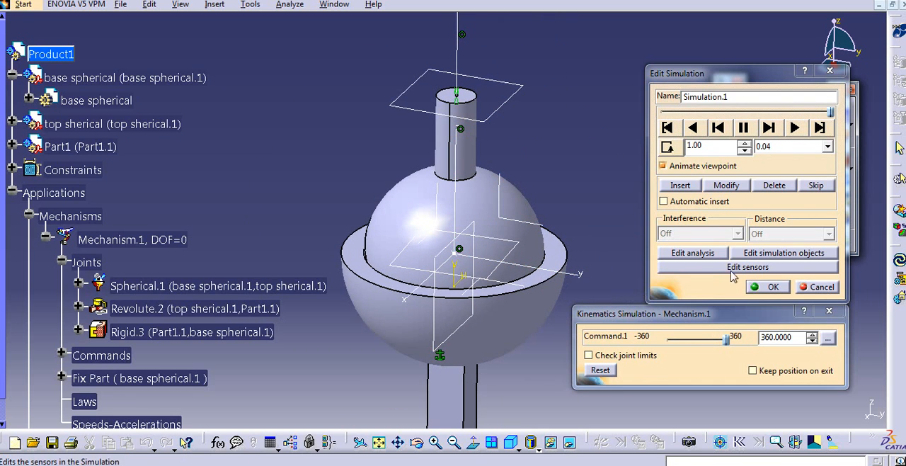
left_click(764, 286)
- Start compiling Simulation.1 to a VFW Codec animation file named video in the spherical joint folder
middle_click_drag(580, 243, 613, 233)
middle_click_drag(550, 230, 547, 239)
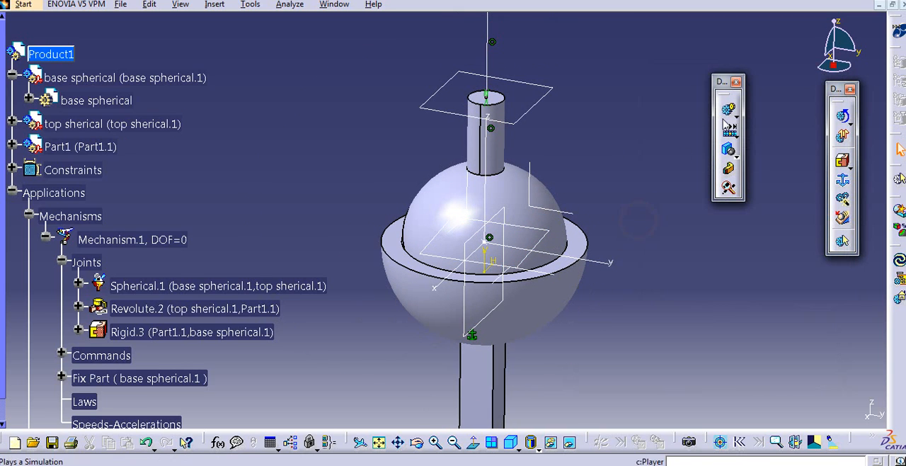
left_click(735, 115)
left_click(775, 127)
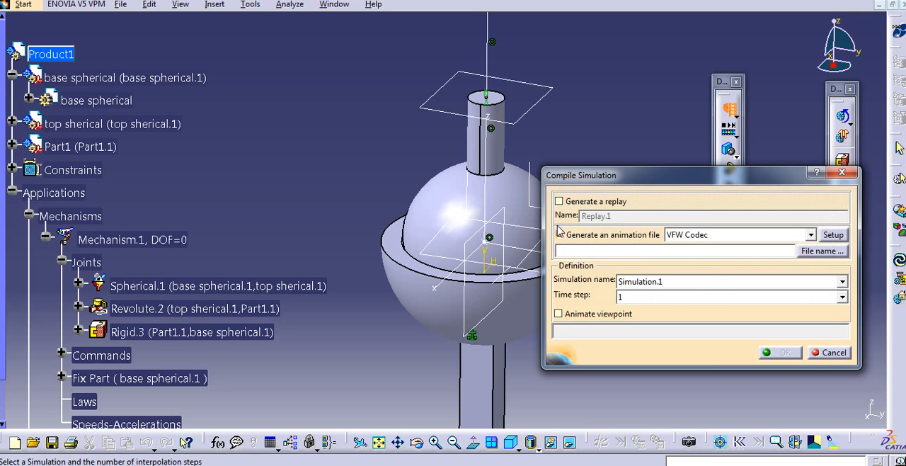
left_click(822, 251)
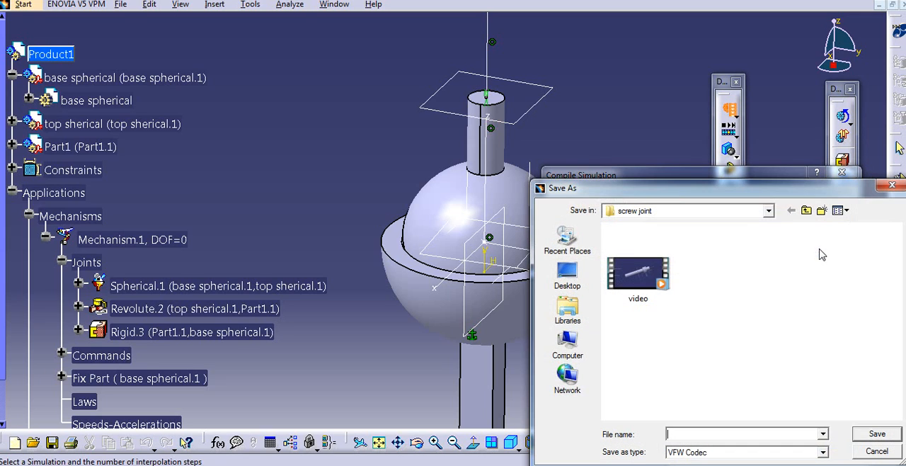
left_click(806, 210)
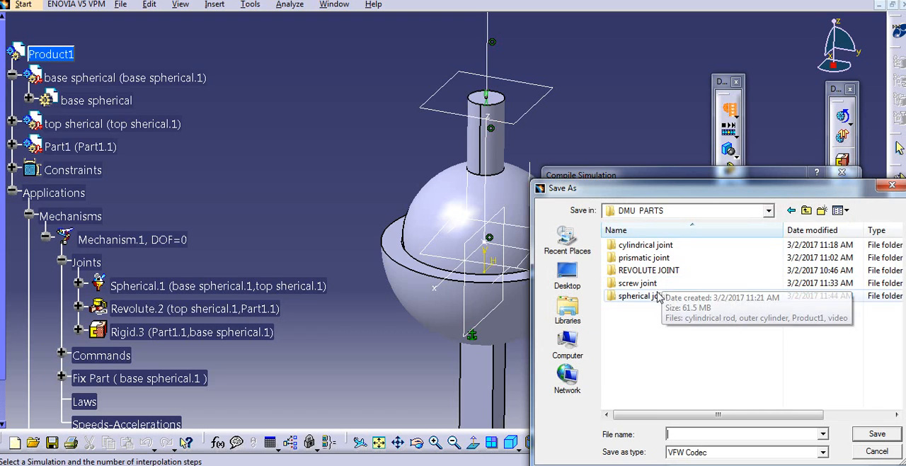
double_click(657, 296)
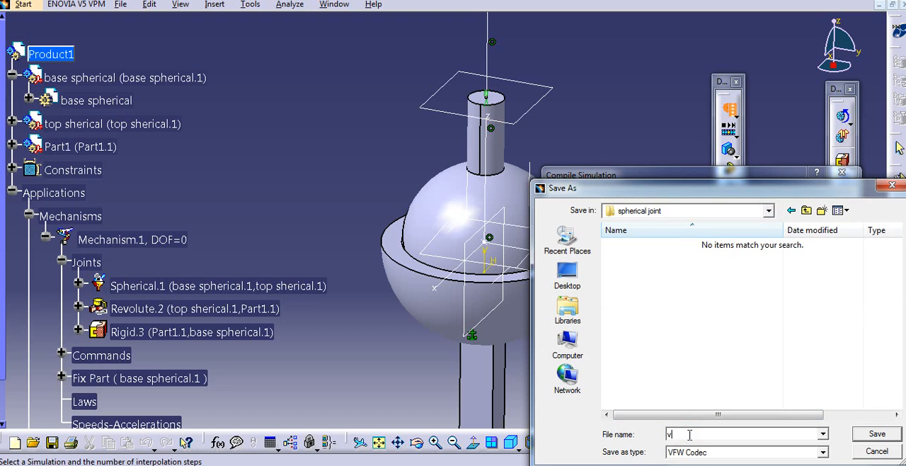
left_click(876, 435)
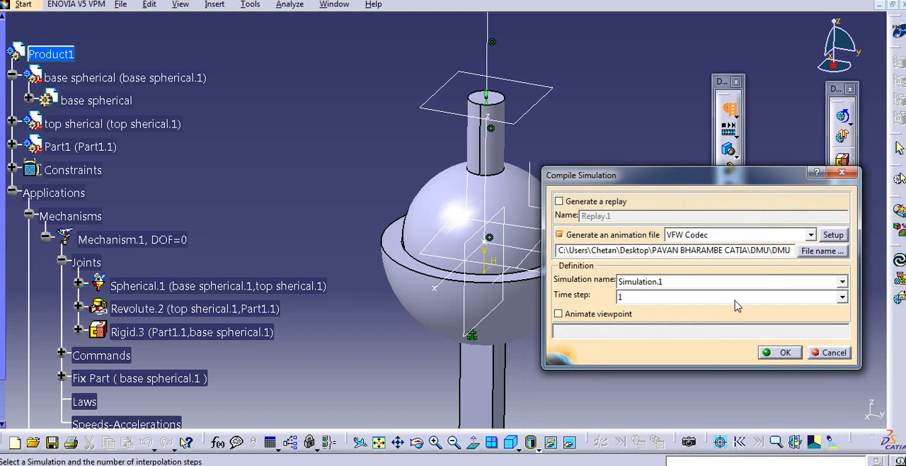
- Choose a finer time step for Simulation.1 and generate the animation file
left_click(735, 297)
left_click(710, 348)
left_click(772, 353)
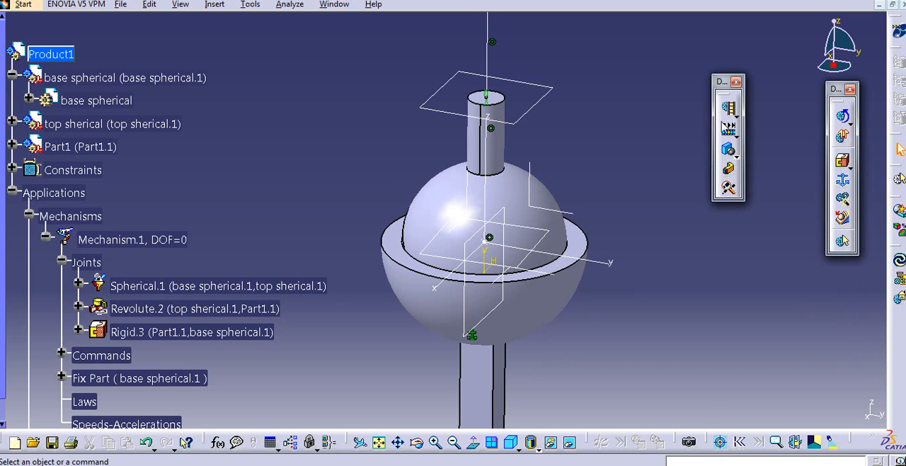
- Compile Simulation.1 into the replay Replay.1 with a finer time step, without generating an animation file
left_click(729, 129)
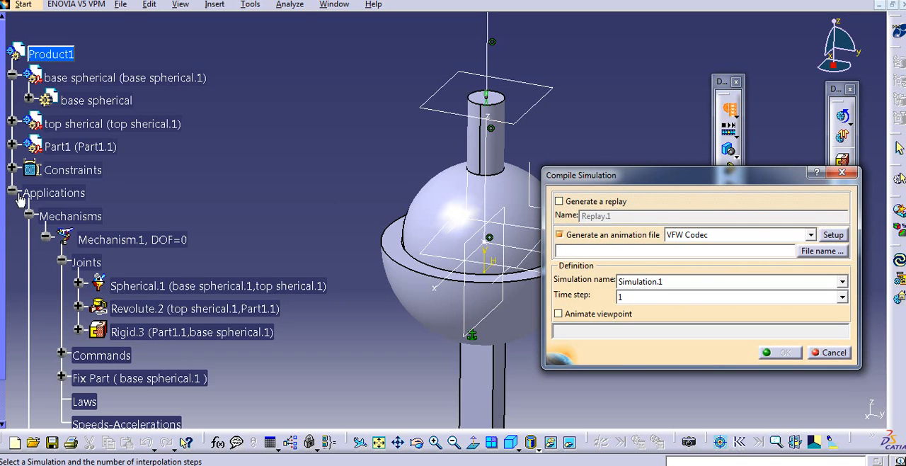
left_click(13, 193)
left_click(560, 201)
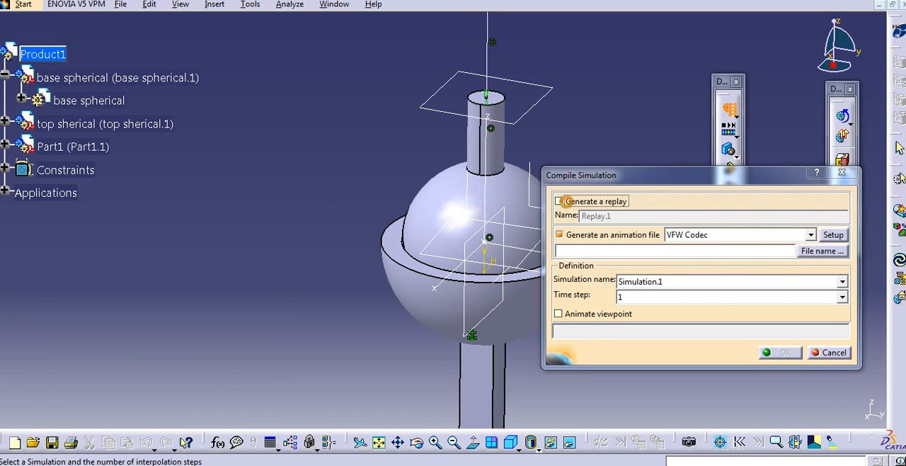
left_click(682, 296)
left_click(670, 340)
left_click(784, 354)
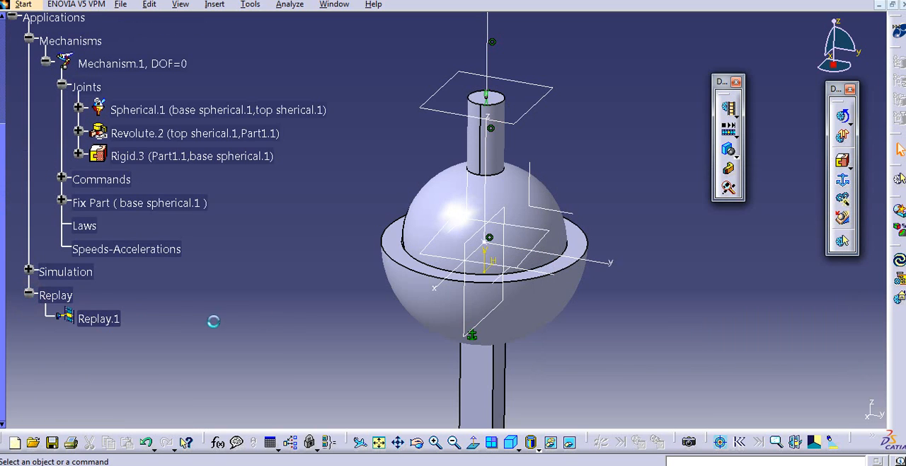
middle_click_drag(374, 265, 374, 284)
middle_click_drag(410, 222, 398, 237)
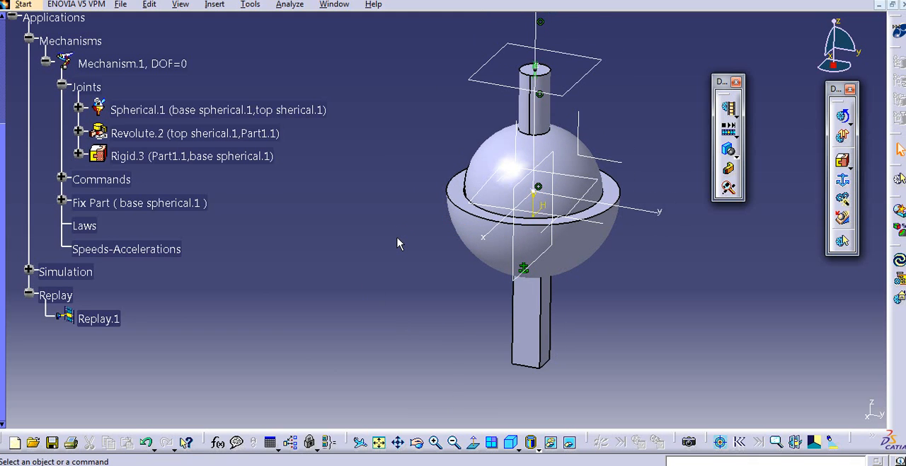